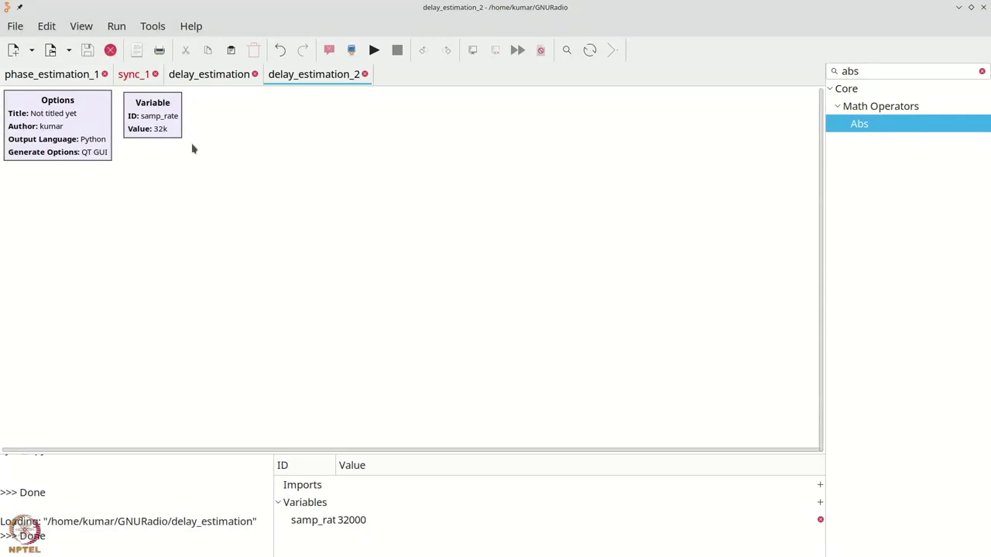
# Set the samp_rate variable's value to 192000.
pyautogui.doubleClick(172, 128)
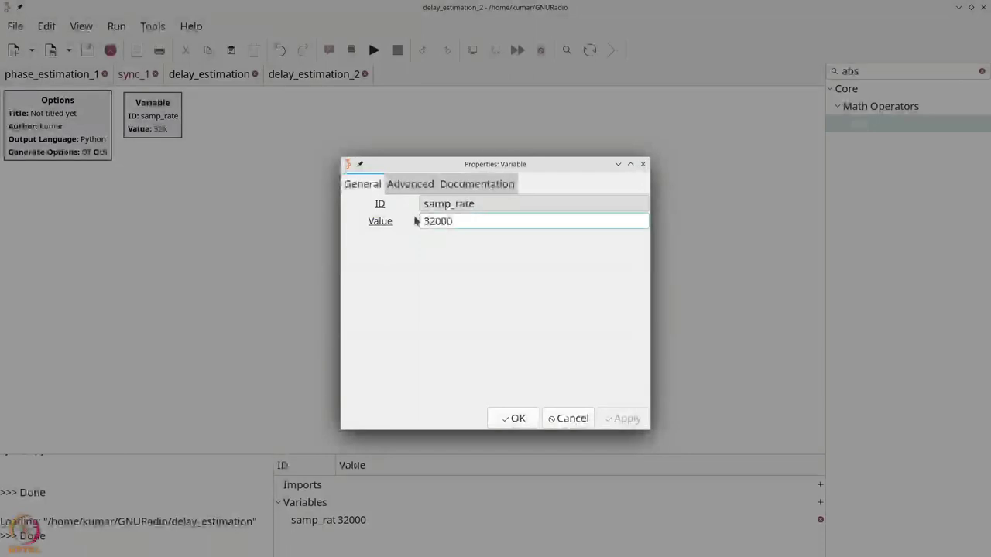
pyautogui.press('Delete')
pyautogui.write('19')
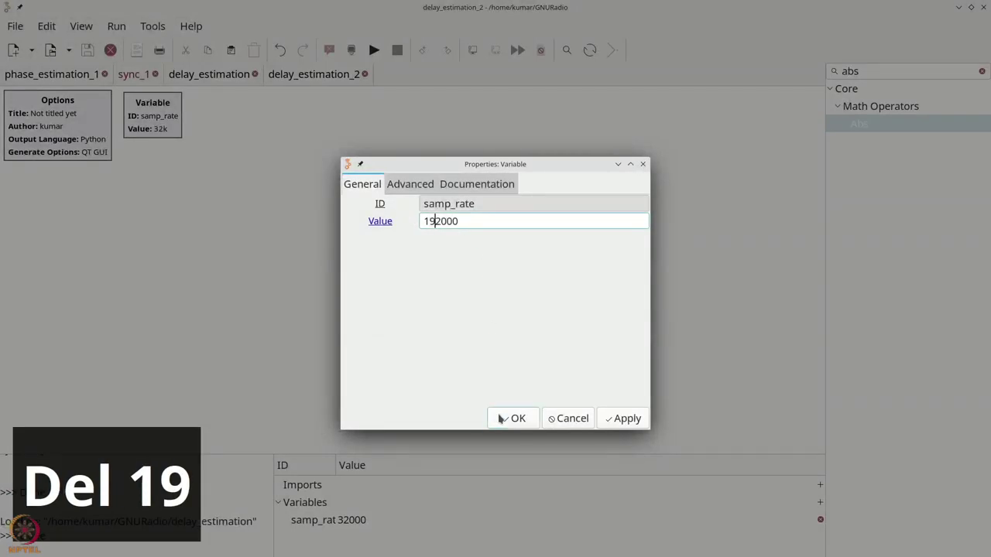
pyautogui.click(499, 418)
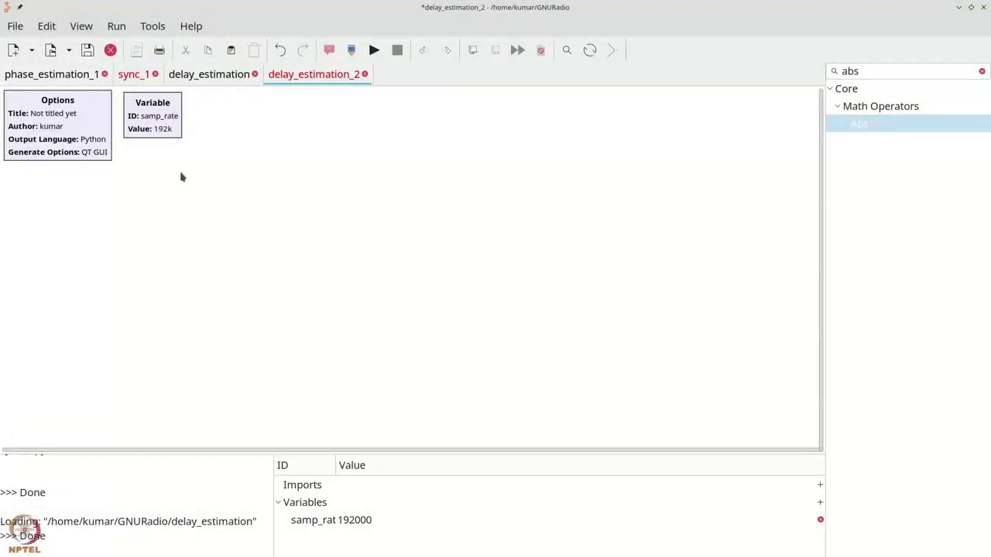
# Add a Random Source block below the Options block, with byte output type and a maximum of 4.
pyautogui.hotkey('ctrl', 'f')
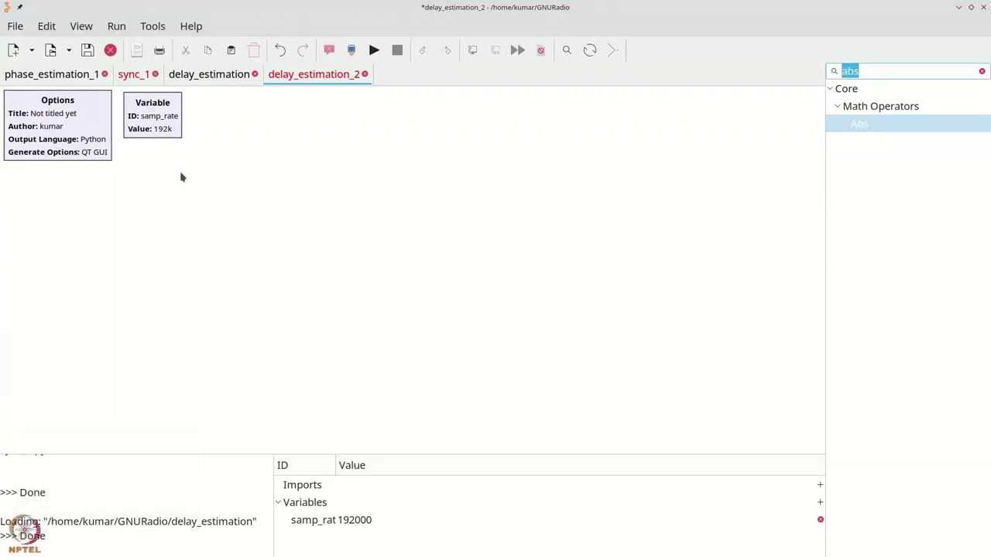
pyautogui.write('rand')
pyautogui.moveTo(819, 136); pyautogui.dragTo(41, 201)
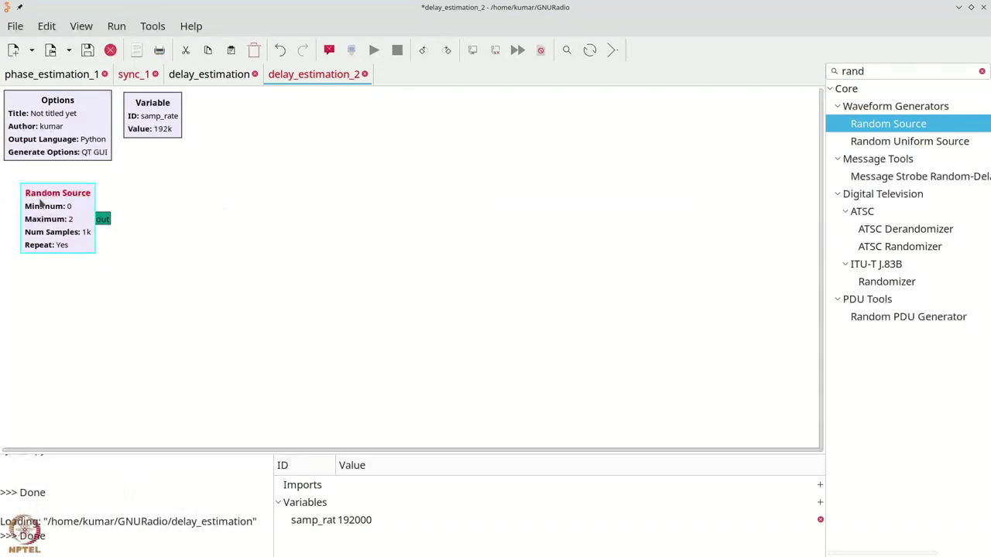
pyautogui.doubleClick(40, 201)
pyautogui.click(436, 206)
pyautogui.click(434, 253)
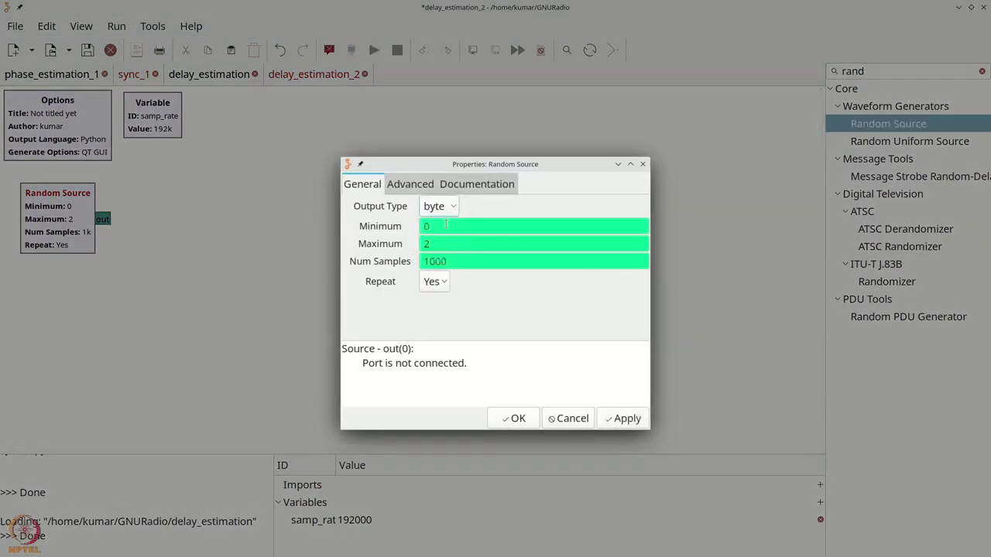
pyautogui.write('4')
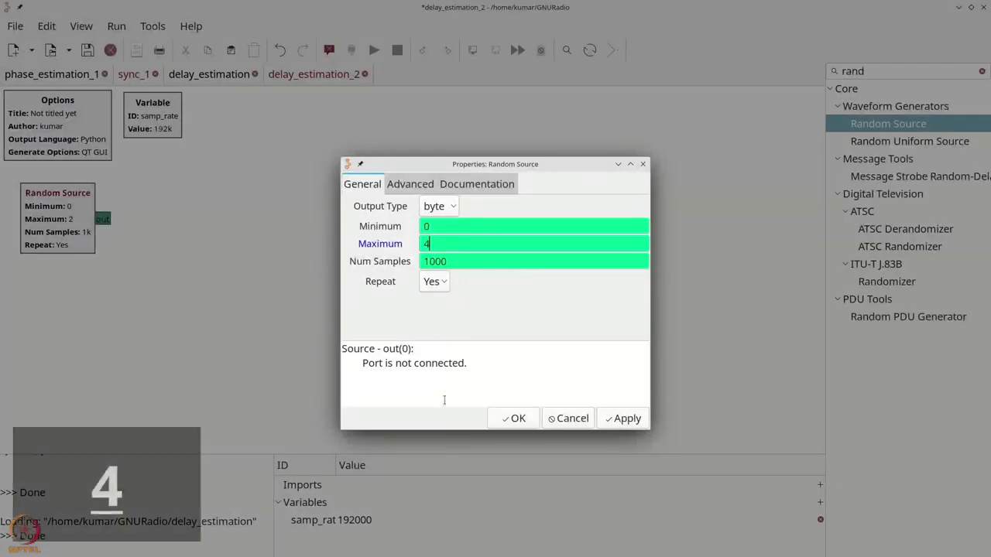
pyautogui.click(513, 418)
pyautogui.moveTo(90, 221); pyautogui.dragTo(83, 217)
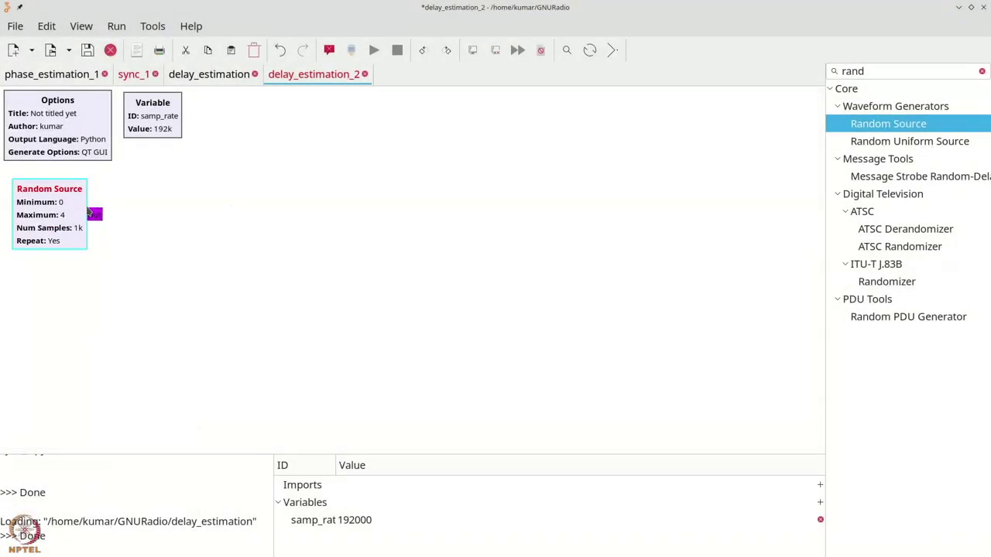
# Add a Constellation Encoder beside the Random Source and connect the source's output to its input.
pyautogui.hotkey('ctrl', 'f')
pyautogui.write('enco')
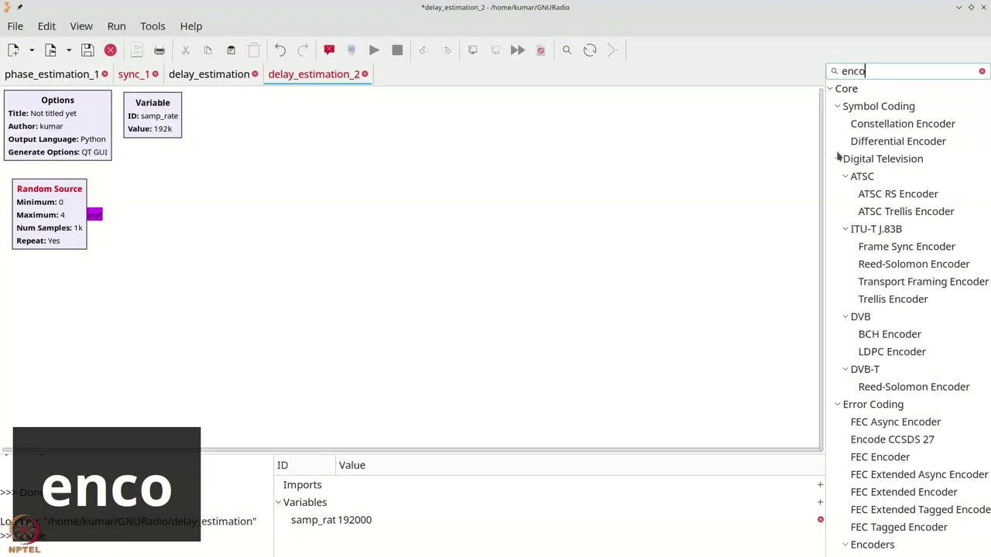
pyautogui.moveTo(891, 124); pyautogui.dragTo(137, 214)
pyautogui.click(116, 220)
pyautogui.moveTo(160, 220); pyautogui.dragTo(161, 216)
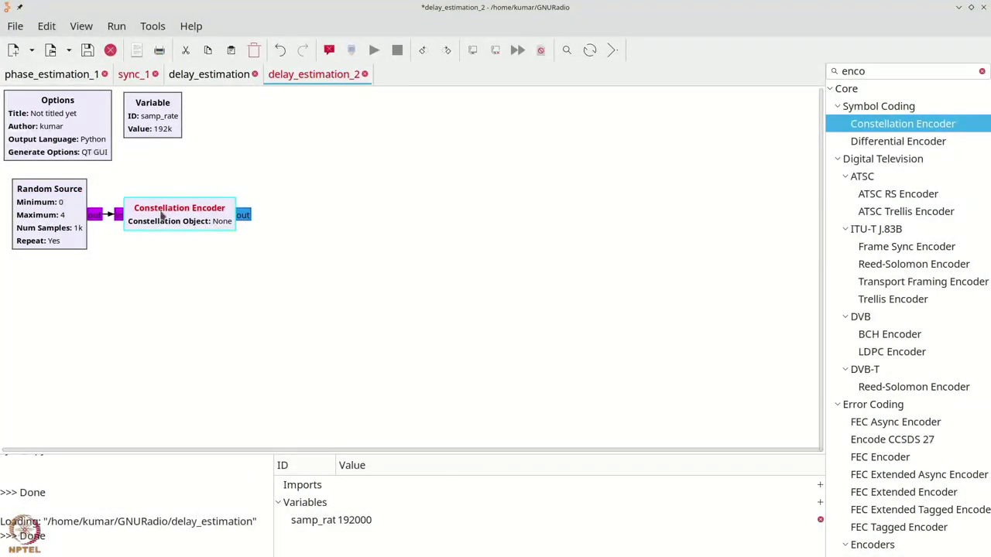
# Add a Constellation Object block below the Random Source and set its ID to myconst.
pyautogui.hotkey('ctrl', 'f')
pyautogui.write('const')
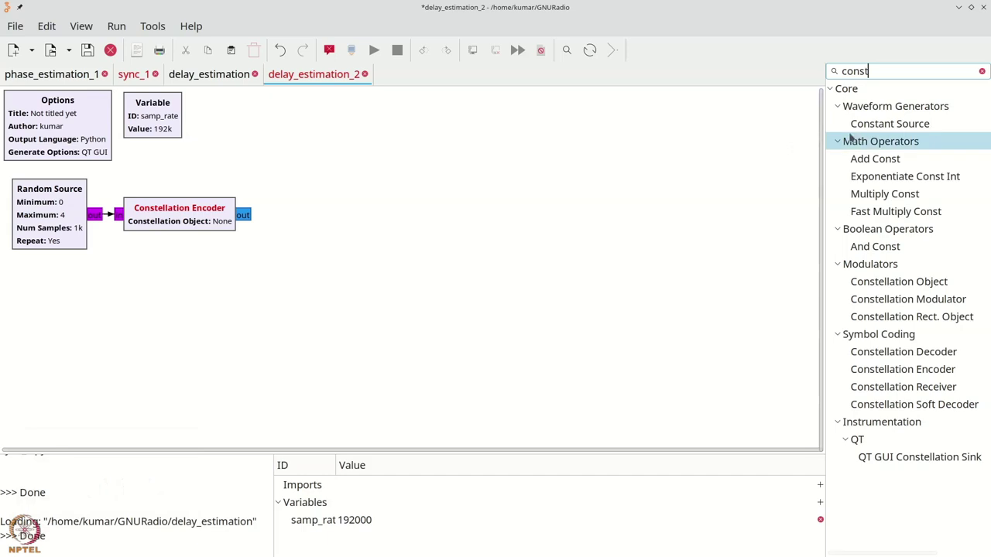
pyautogui.moveTo(848, 282); pyautogui.dragTo(68, 293)
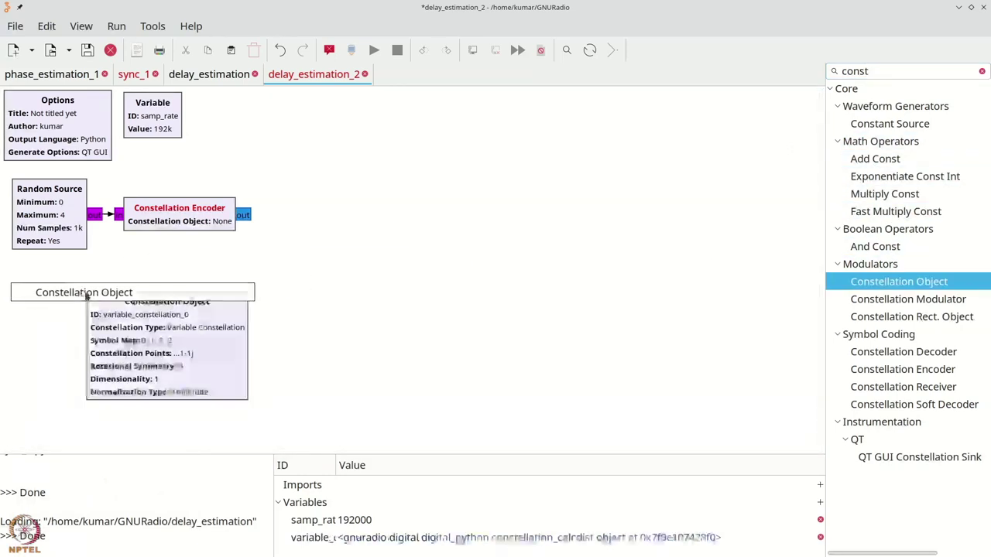
pyautogui.doubleClick(68, 293)
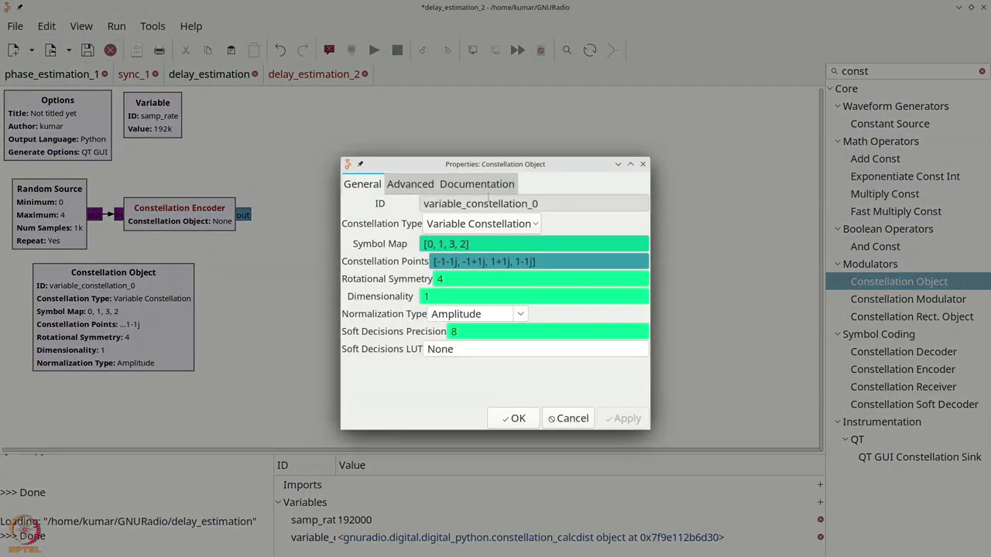
pyautogui.moveTo(555, 200); pyautogui.dragTo(418, 203)
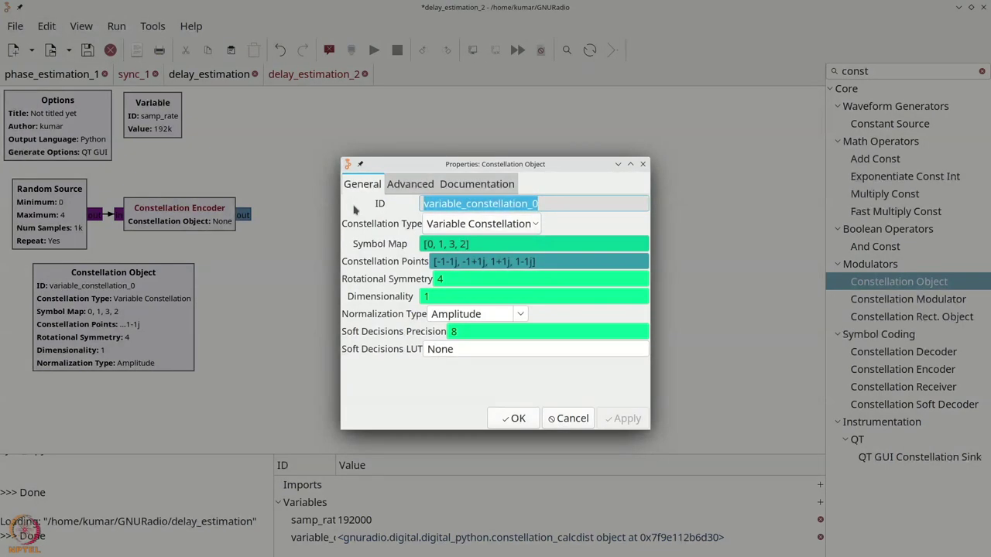
pyautogui.write('myco')
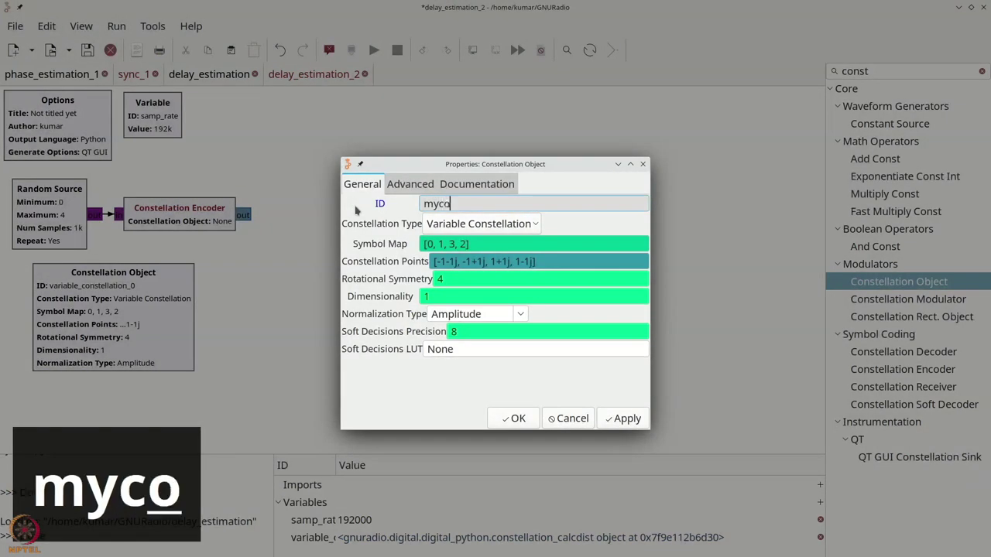
pyautogui.write('nst')
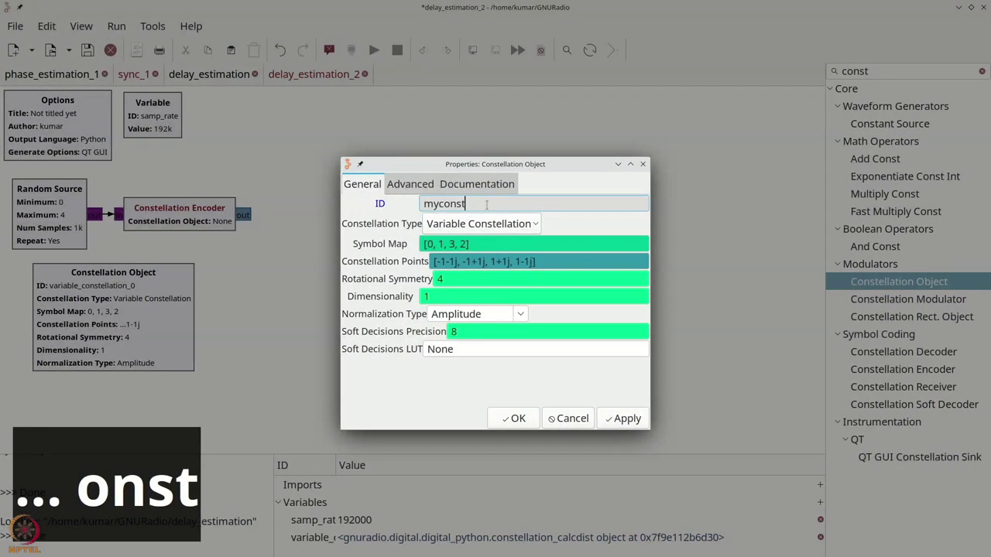
pyautogui.hotkey('ctrl', 'a')
pyautogui.click(517, 418)
# Set the Constellation Encoder's constellation object to myconst.
pyautogui.doubleClick(179, 211)
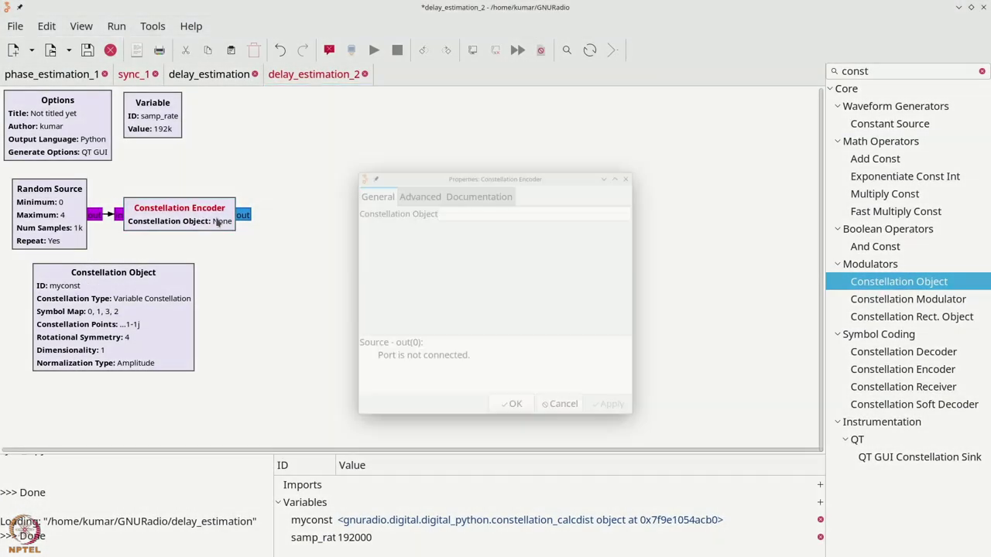
pyautogui.write('my')
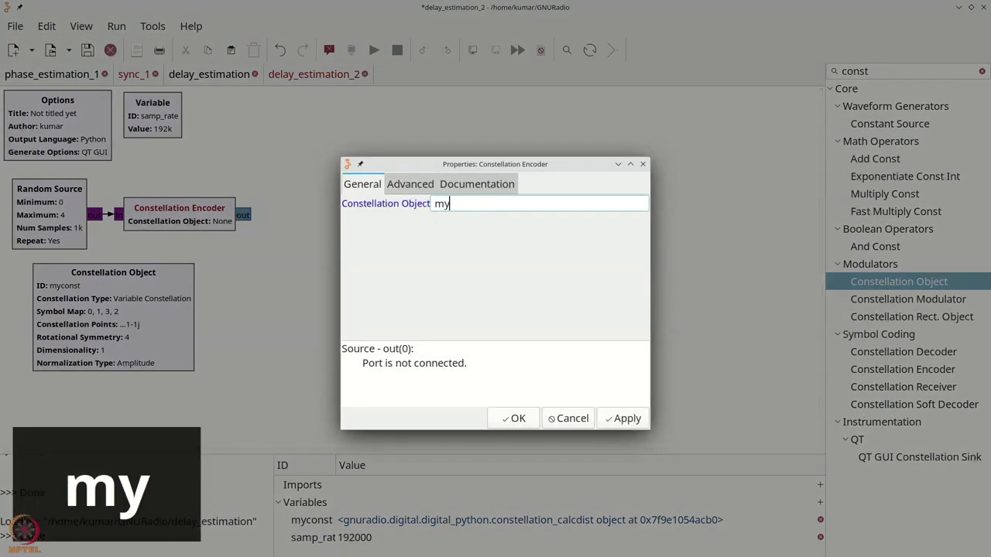
pyautogui.write('cons')
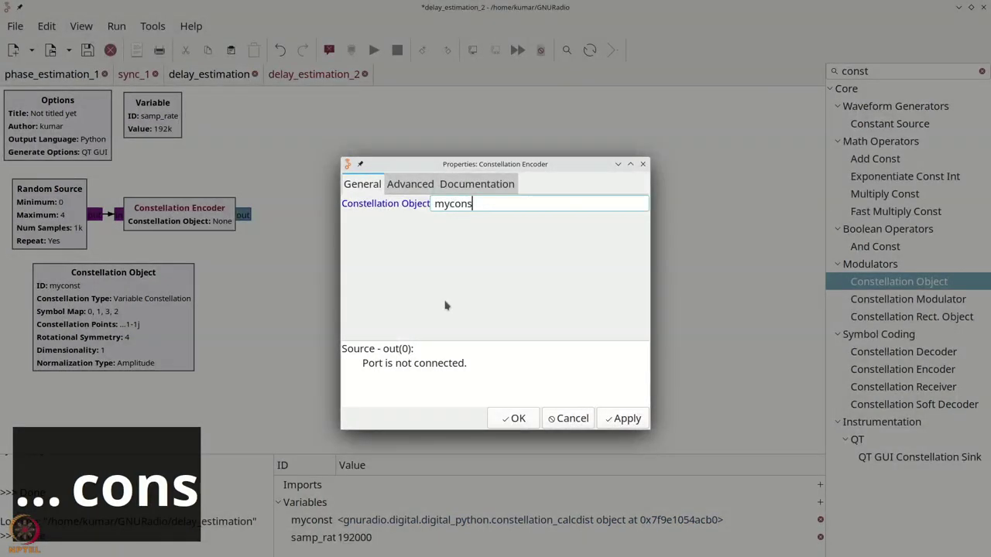
pyautogui.write('t')
pyautogui.click(495, 418)
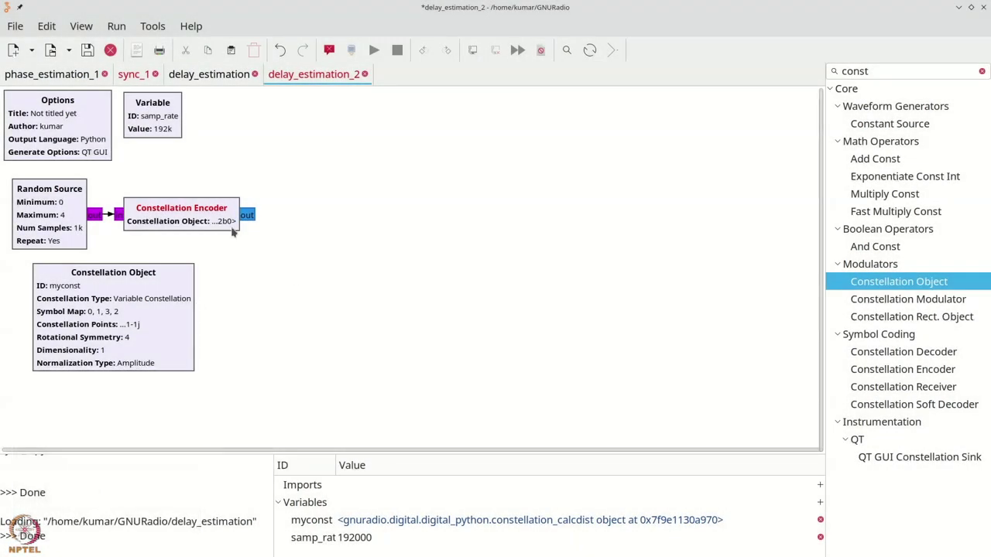
# Add a Throttle block after the Constellation Encoder, connect the encoder's output to it, and place it close to the encoder.
pyautogui.hotkey('ctrl', 'f')
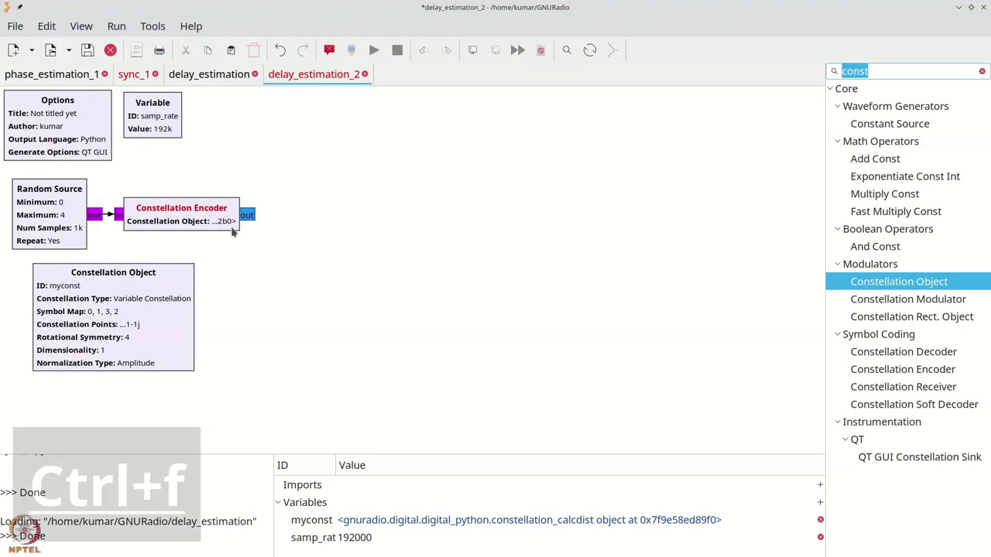
pyautogui.write('thr')
pyautogui.moveTo(869, 158); pyautogui.dragTo(310, 219)
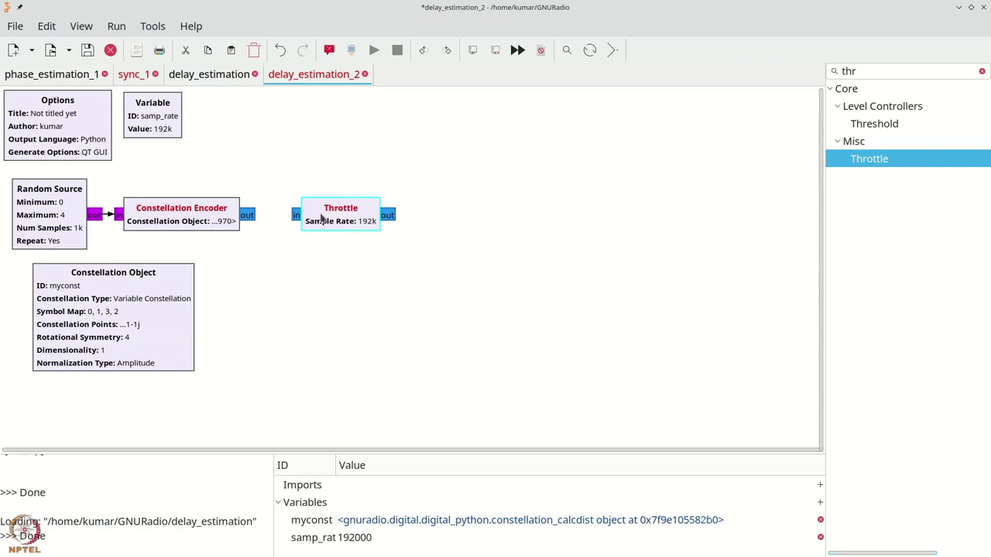
pyautogui.click(289, 219)
pyautogui.click(295, 215)
pyautogui.click(247, 214)
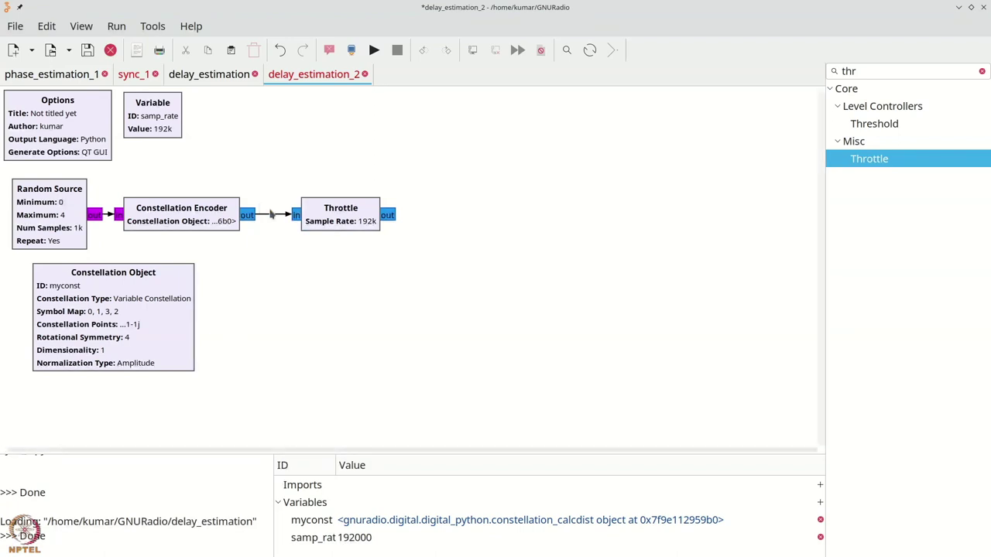
pyautogui.moveTo(318, 207); pyautogui.dragTo(295, 204)
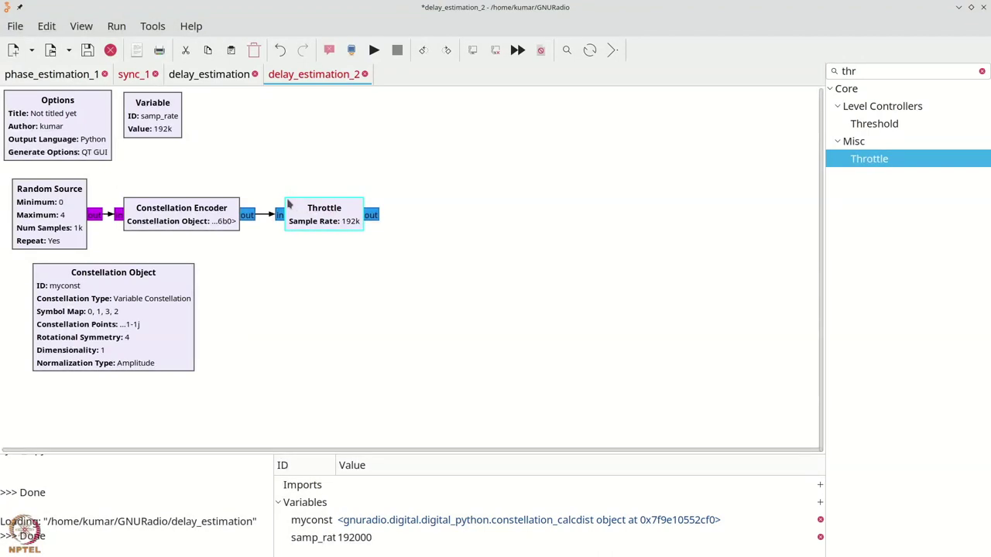
# Add a Variable block beside the samp_rate variable and enter sps as its ID.
pyautogui.hotkey('ctrl', 'f')
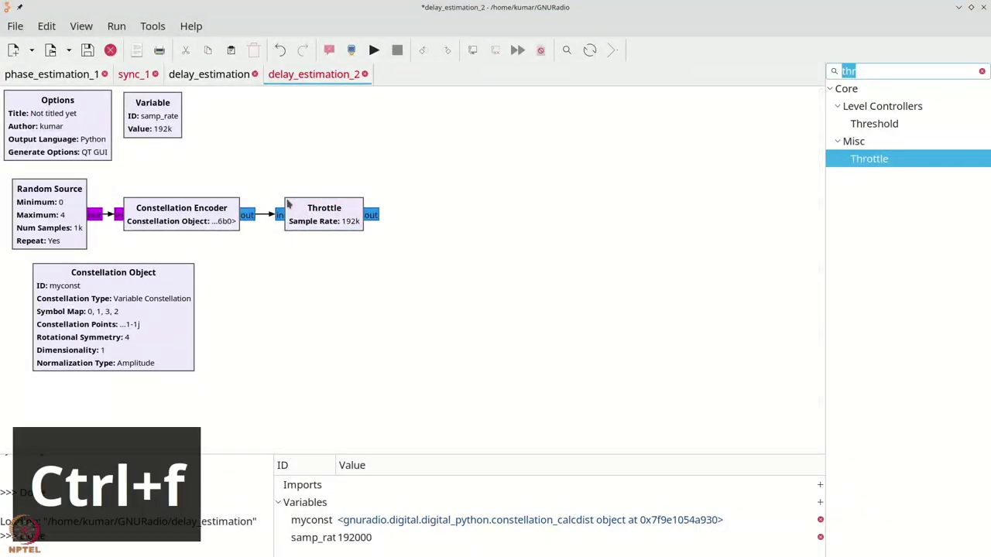
pyautogui.write('var')
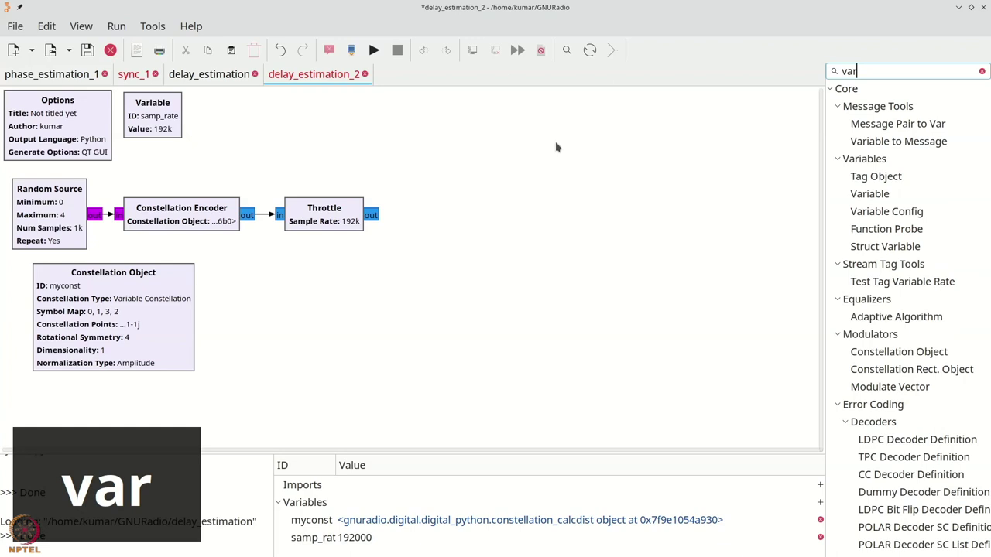
pyautogui.click(877, 195)
pyautogui.moveTo(877, 195); pyautogui.dragTo(239, 128)
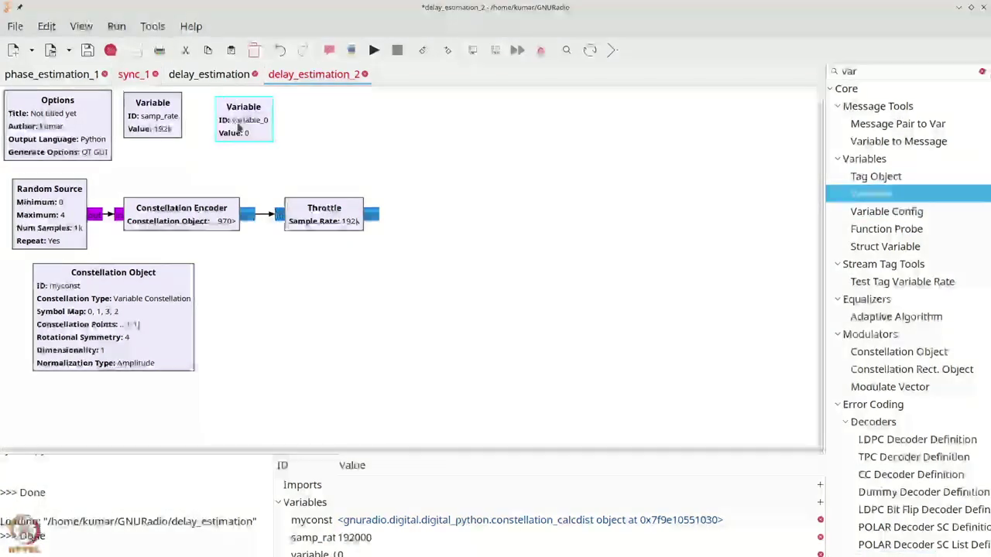
pyautogui.doubleClick(239, 127)
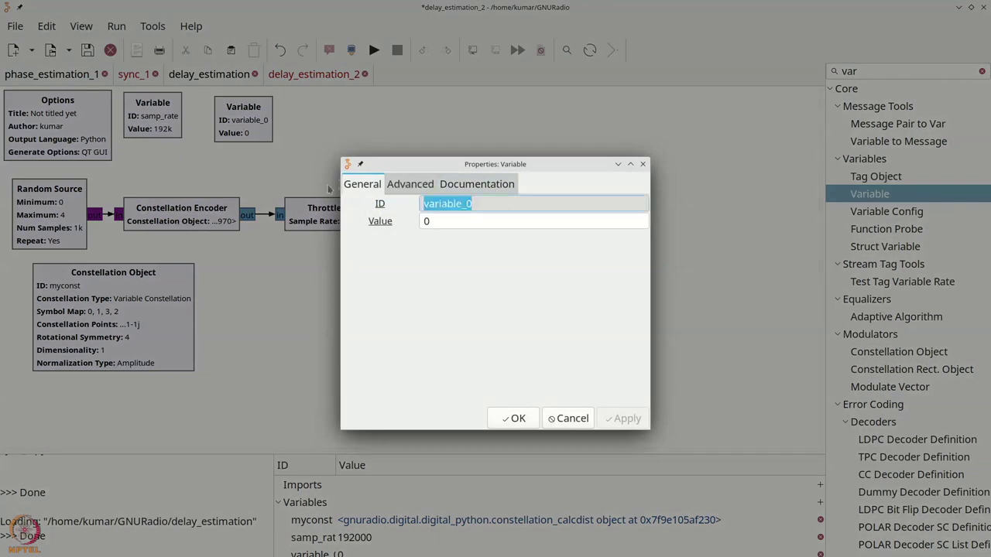
pyautogui.write('sps')
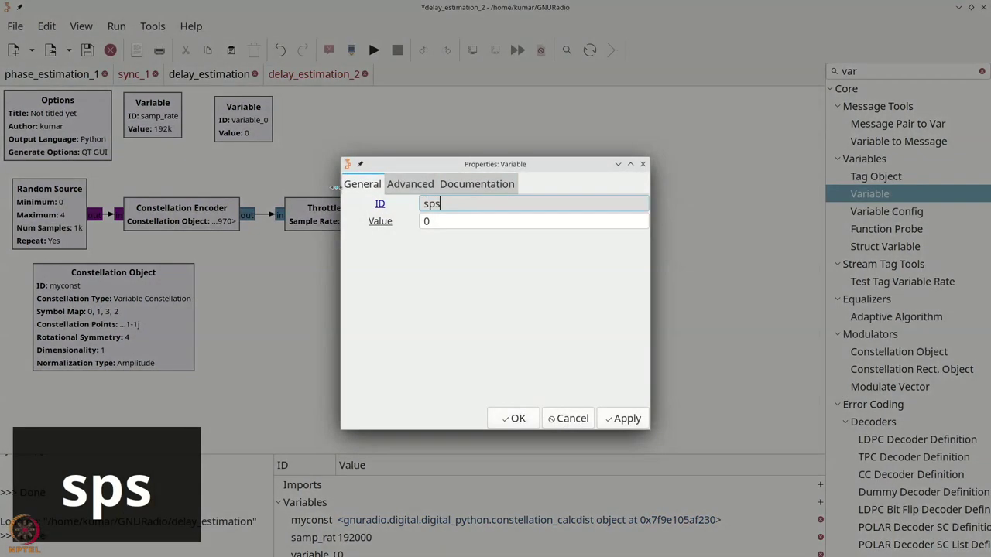
# Set the sps variable's value to samp_rate // 8000 and move its block slightly closer to samp_rate.
pyautogui.press('Tab')
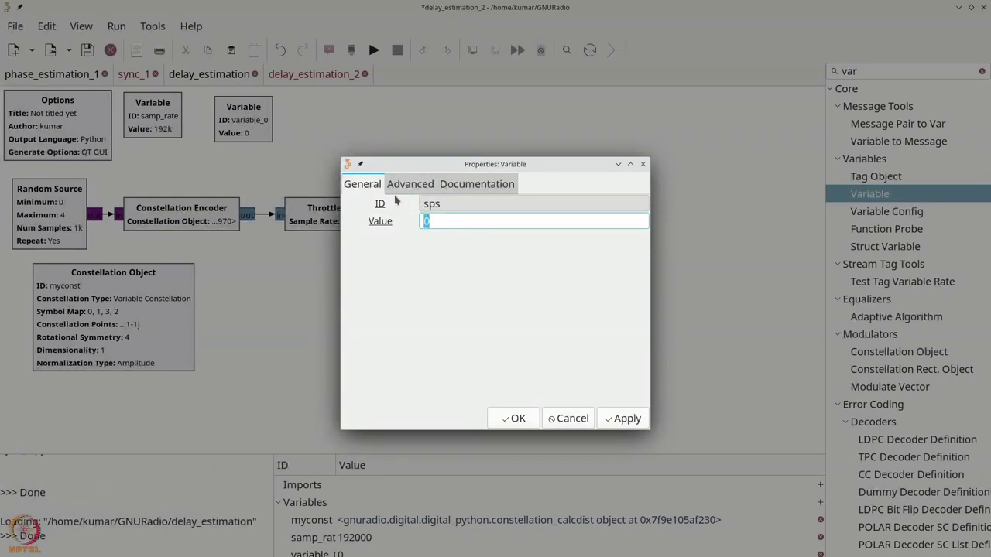
pyautogui.write('sap')
pyautogui.press('BackSpace')
pyautogui.write('mp+r')
pyautogui.press('BackSpace')
pyautogui.press('BackSpace')
pyautogui.write('_')
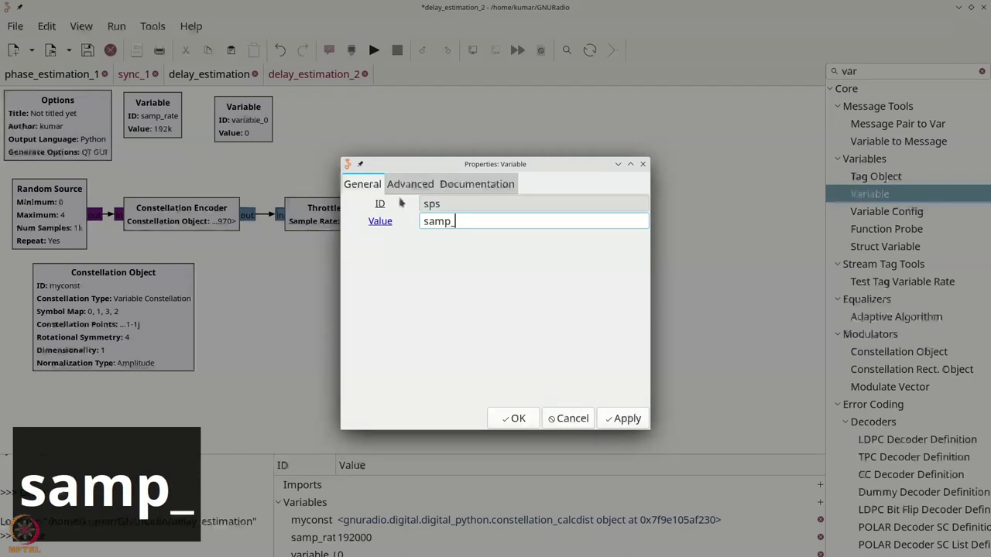
pyautogui.write('rate')
pyautogui.press('BackSpace')
pyautogui.write('te //')
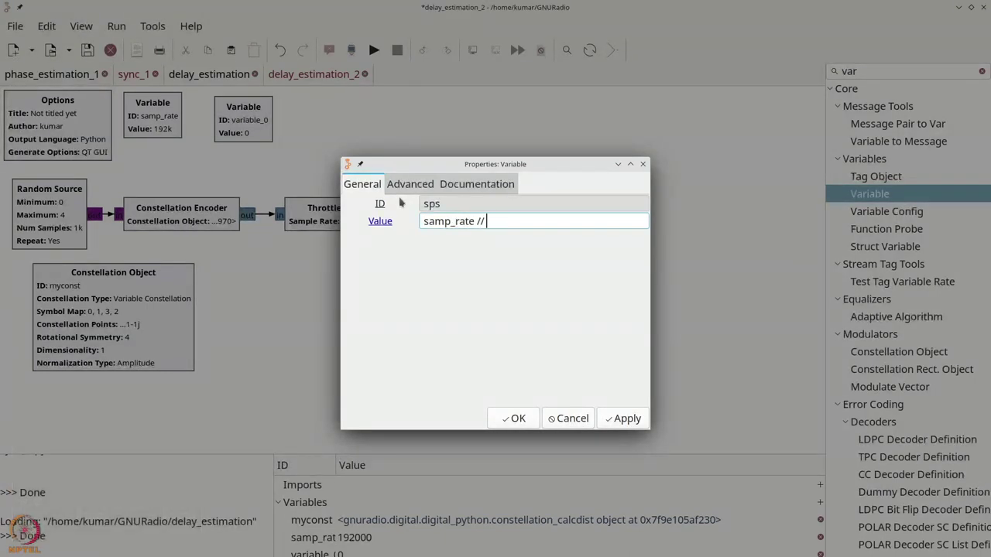
pyautogui.write(' 8000')
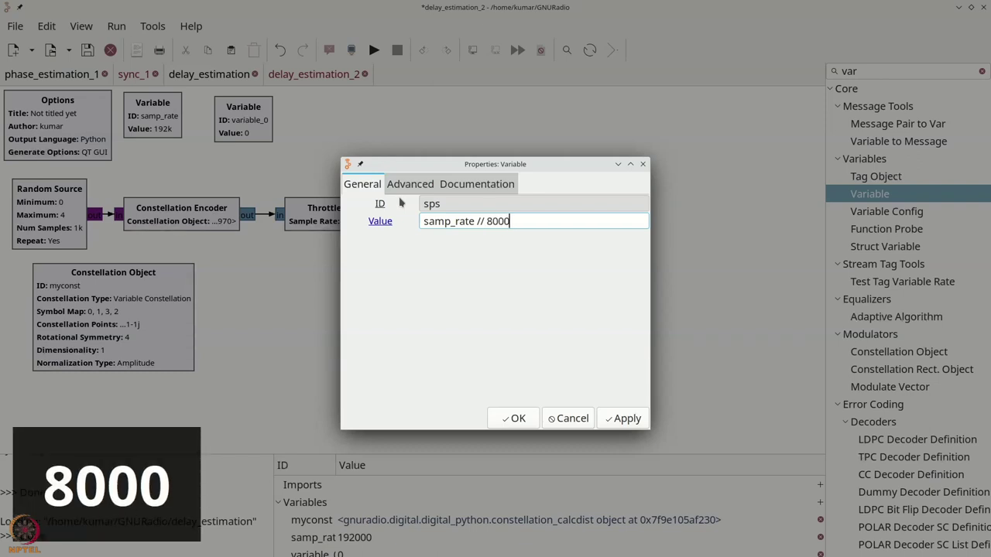
pyautogui.click(516, 418)
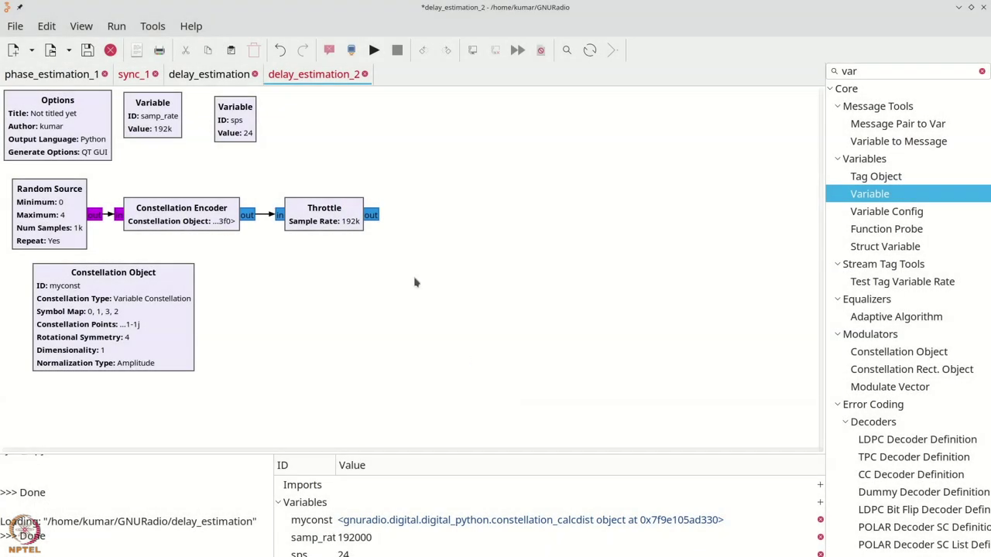
pyautogui.moveTo(233, 121); pyautogui.dragTo(228, 121)
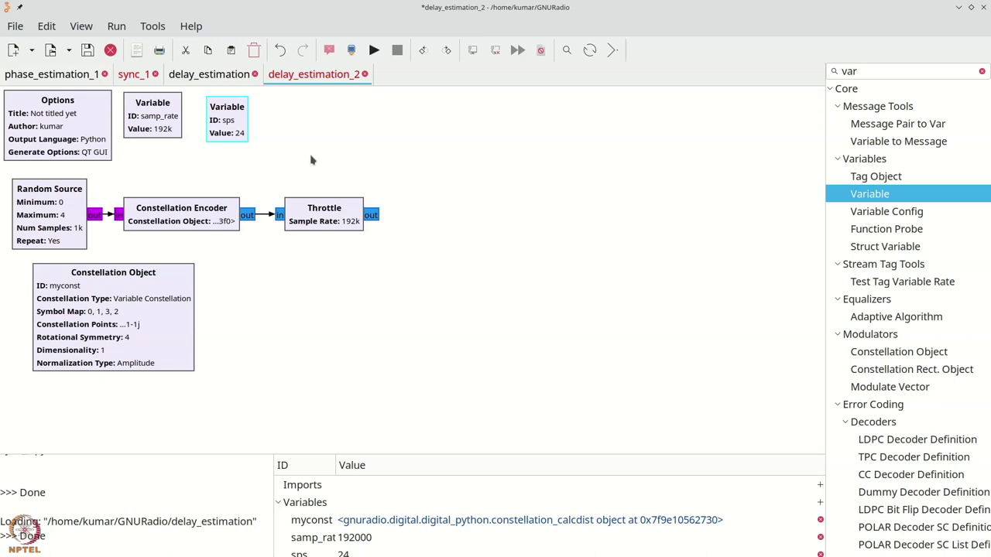
# Add another Variable block beside the sps variable and set its ID to mypulse.
pyautogui.hotkey('ctrl', 'f')
pyautogui.moveTo(869, 194); pyautogui.dragTo(285, 112)
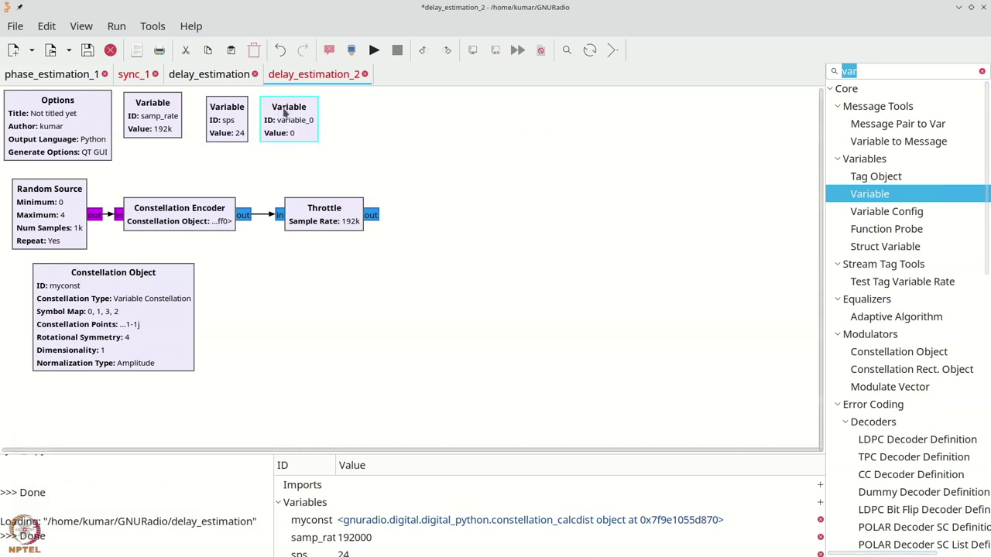
pyautogui.doubleClick(285, 112)
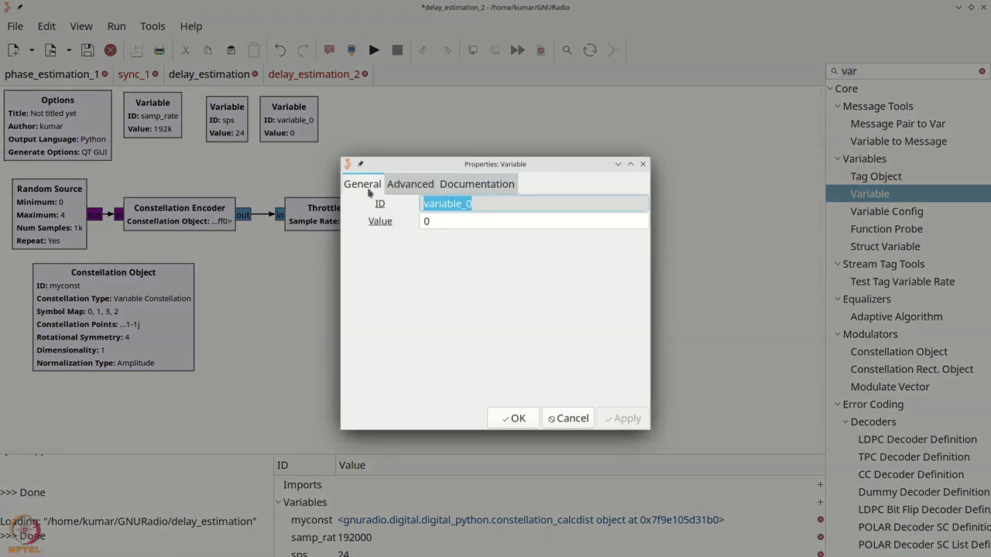
pyautogui.write('mypulse')
pyautogui.click(511, 418)
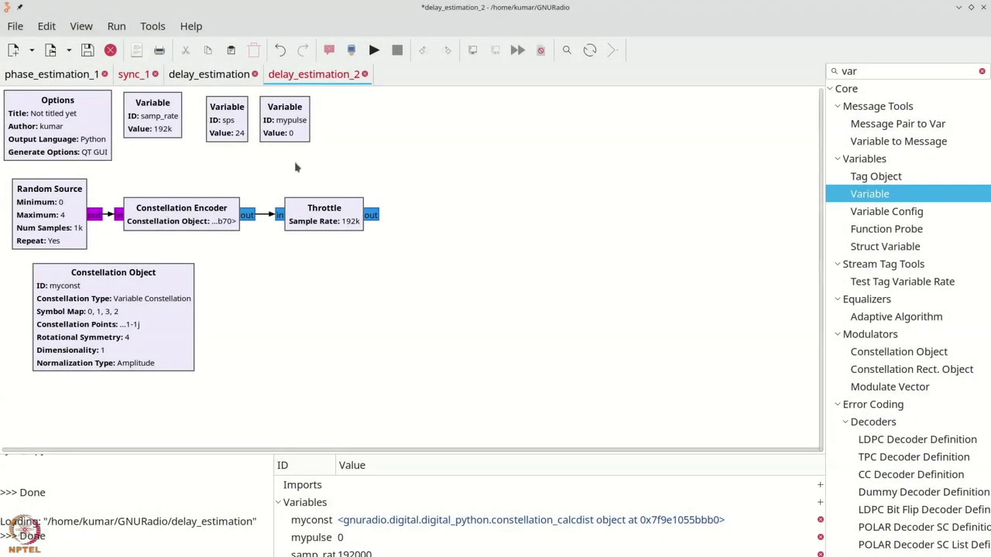
# Set the mypulse variable's value to rrc_taps.
pyautogui.doubleClick(292, 134)
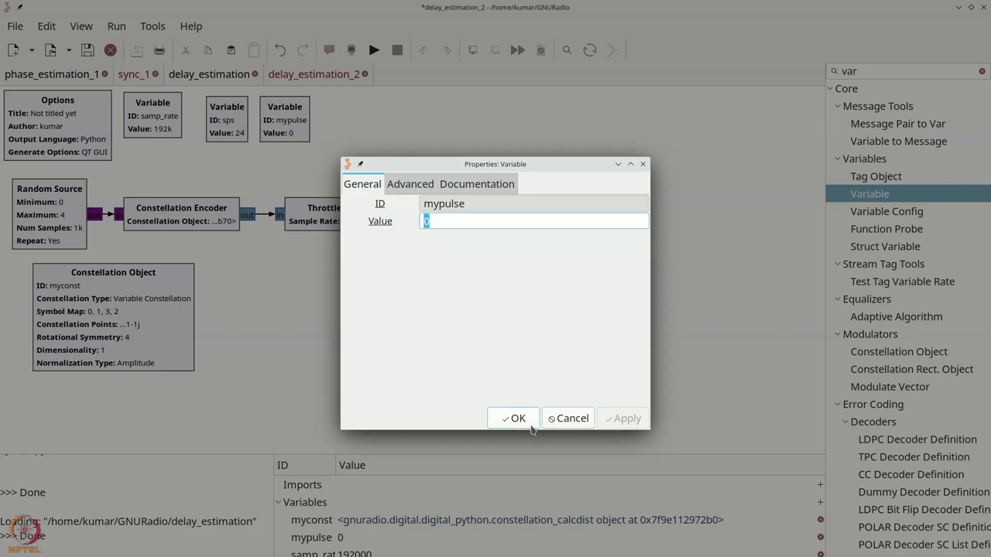
pyautogui.write('rrc')
pyautogui.write('_taps')
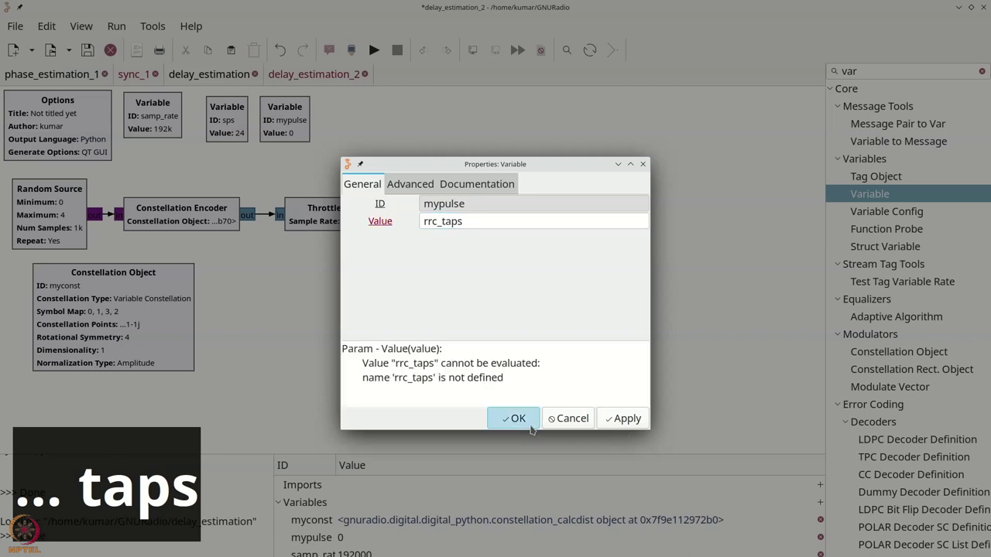
pyautogui.click(515, 418)
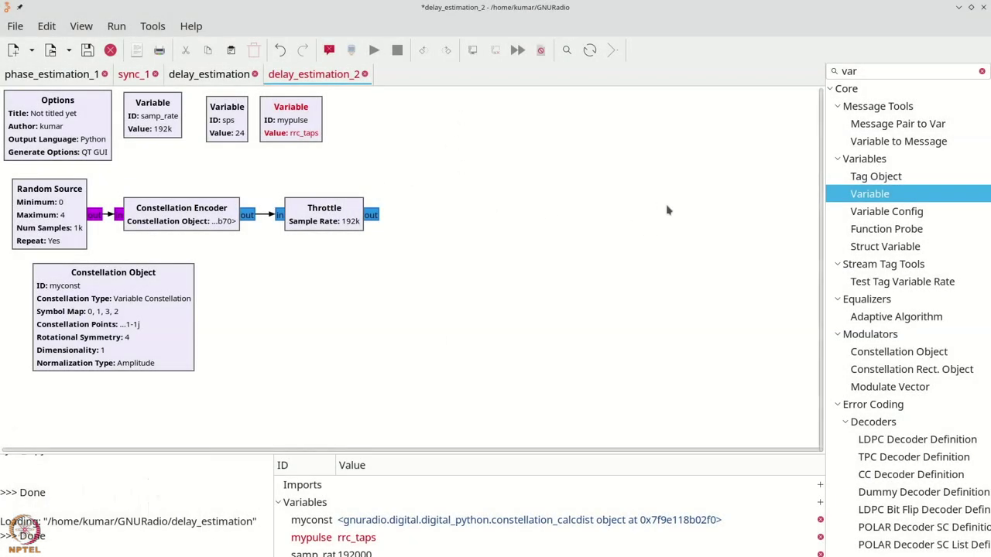
# Add an RRC Filter Taps block beside the mypulse variable and change its ID to rrc_taps.
pyautogui.hotkey('ctrl', 'f')
pyautogui.write('rrc')
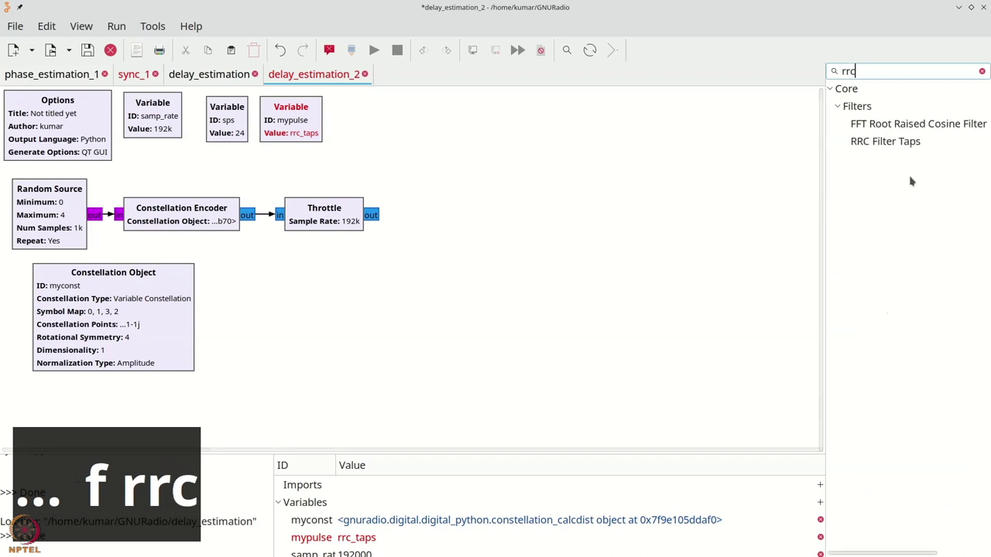
pyautogui.moveTo(885, 141); pyautogui.dragTo(342, 124)
pyautogui.doubleClick(341, 124)
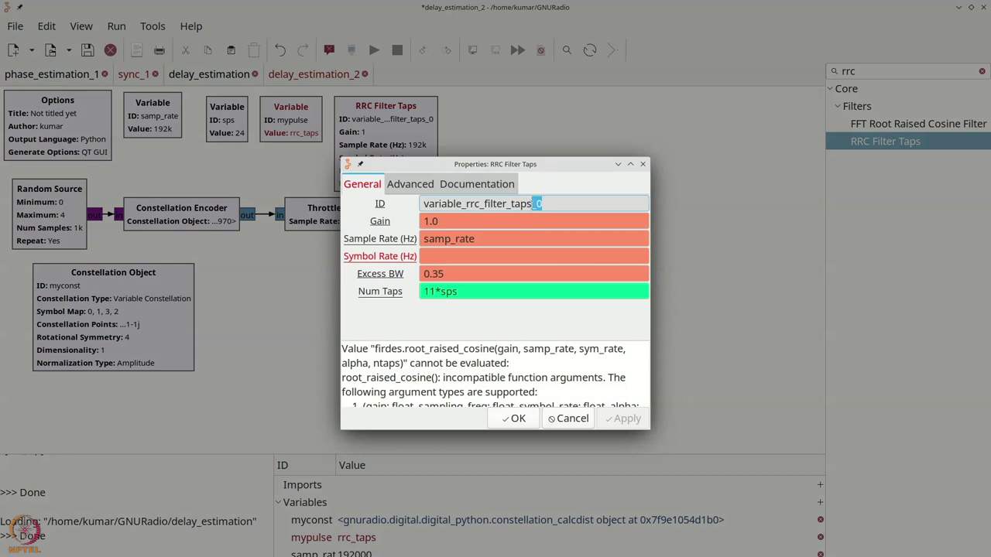
pyautogui.press('BackSpace')
pyautogui.moveTo(481, 203); pyautogui.dragTo(361, 204)
pyautogui.press('BackSpace')
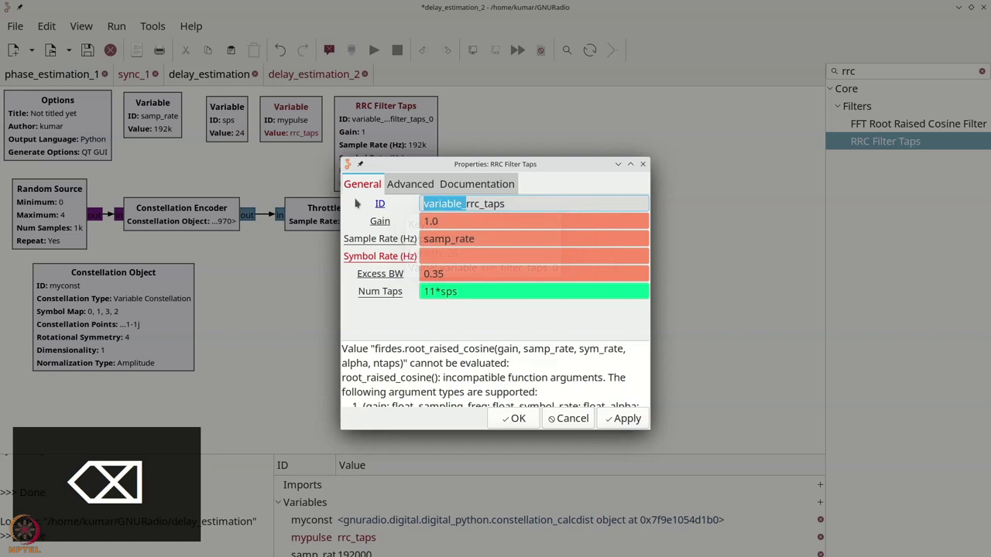
pyautogui.press('BackSpace')
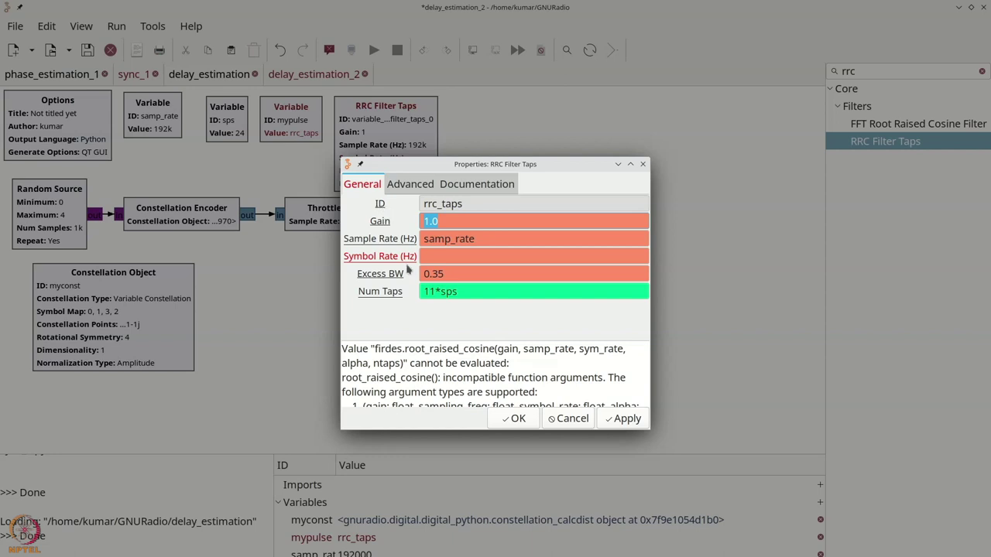
# Set the RRC Filter Taps block's gain to 4.89 and its symbol rate to 8000 Hz.
pyautogui.write('4.89')
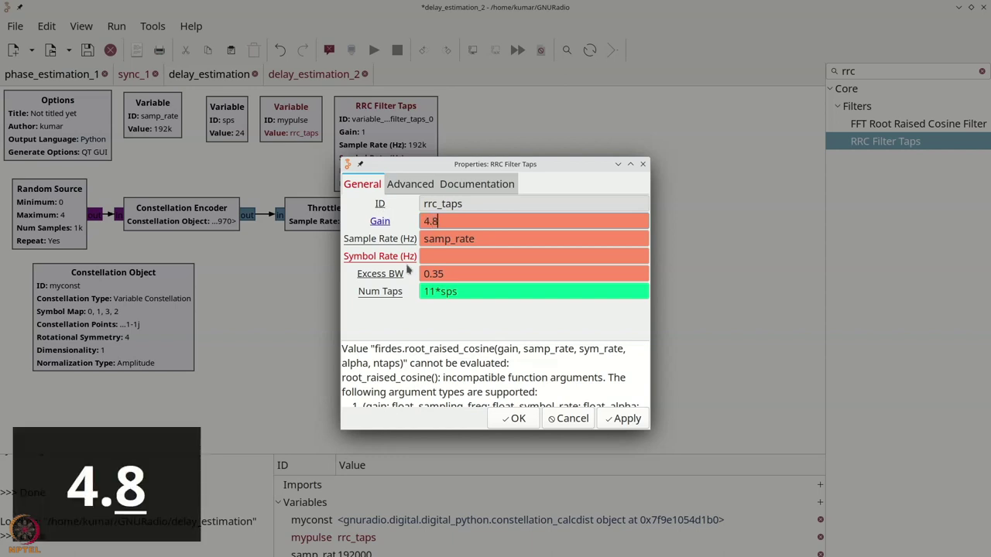
pyautogui.click(486, 255)
pyautogui.write('8000')
pyautogui.click(500, 418)
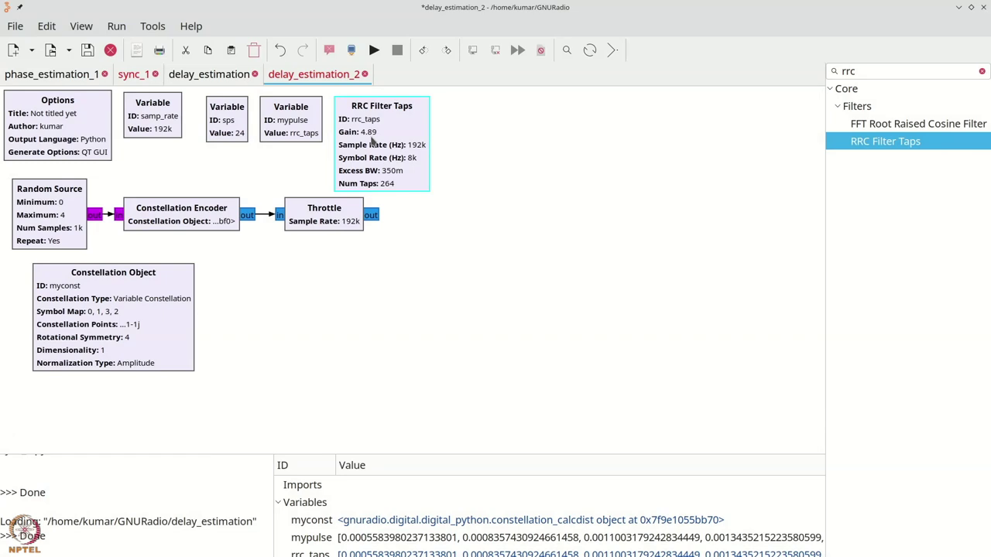
# Add an Interpolating FIR Filter block after the Throttle and connect the Throttle's output to its input.
pyautogui.click(399, 194)
pyautogui.hotkey('ctrl', 'f')
pyautogui.write('i')
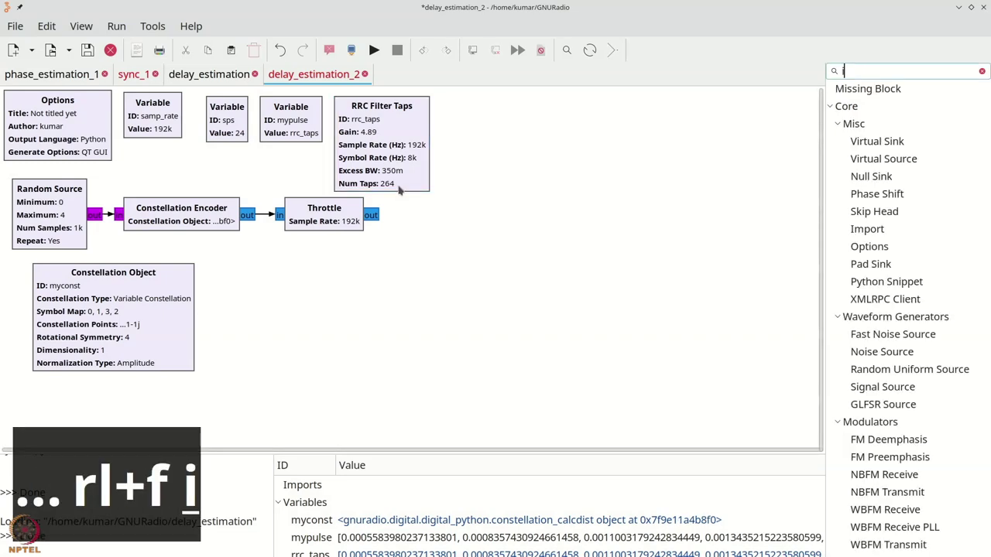
pyautogui.write('nter')
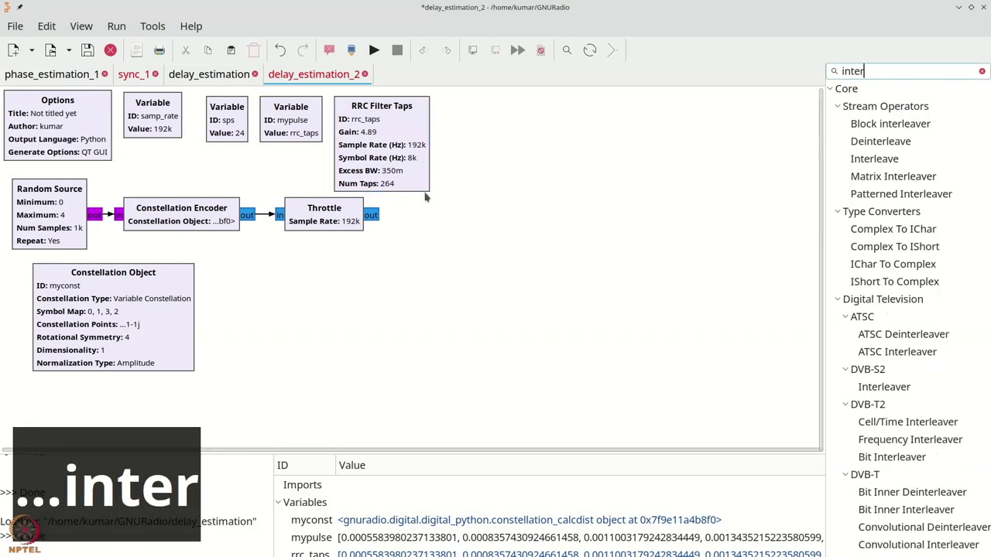
pyautogui.write('p')
pyautogui.moveTo(890, 124); pyautogui.dragTo(419, 219)
pyautogui.click(399, 223)
pyautogui.click(370, 215)
# Set the Interpolating FIR Filter's interpolation to sps and taps to mypulse, and shift the RRC Filter Taps block slightly clear of it.
pyautogui.doubleClick(419, 220)
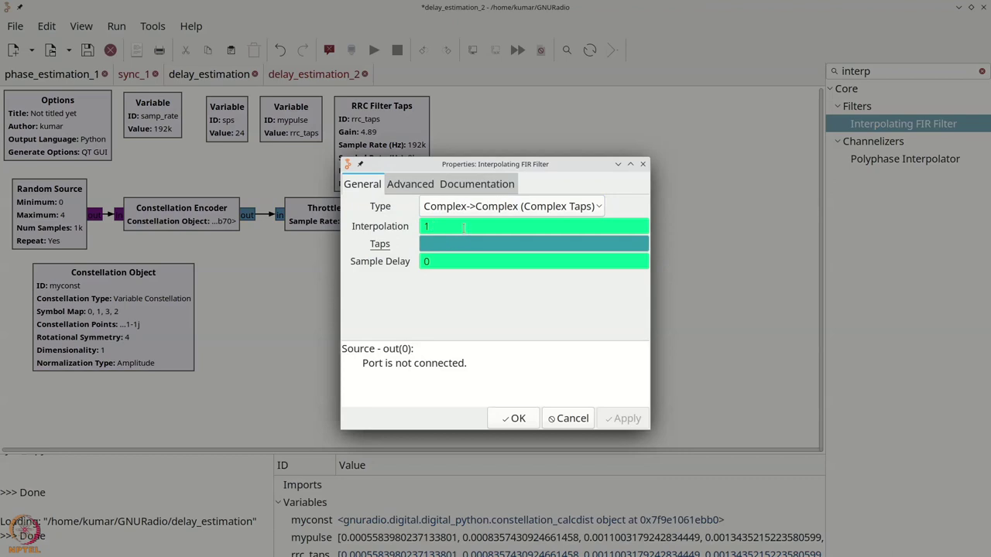
pyautogui.write('s')
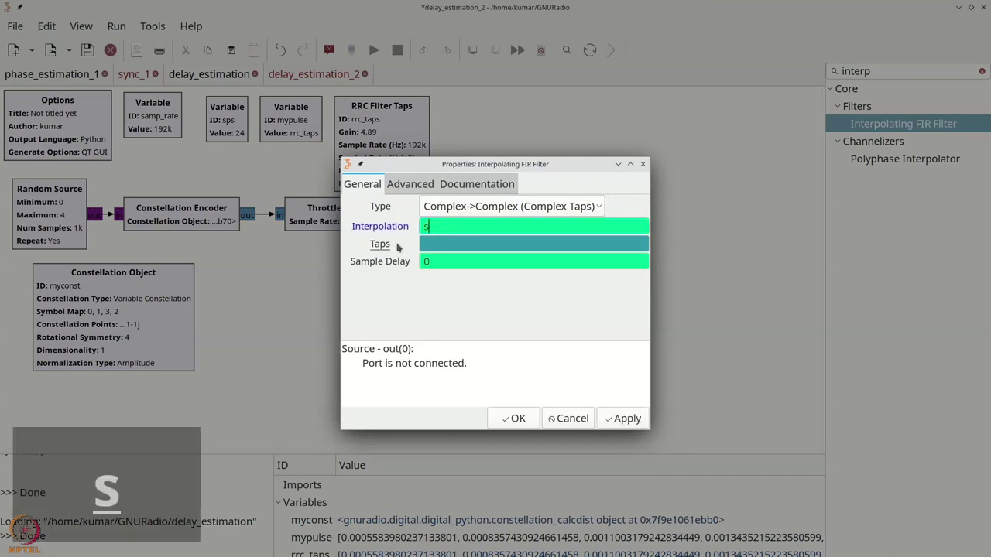
pyautogui.write('ps')
pyautogui.click(472, 244)
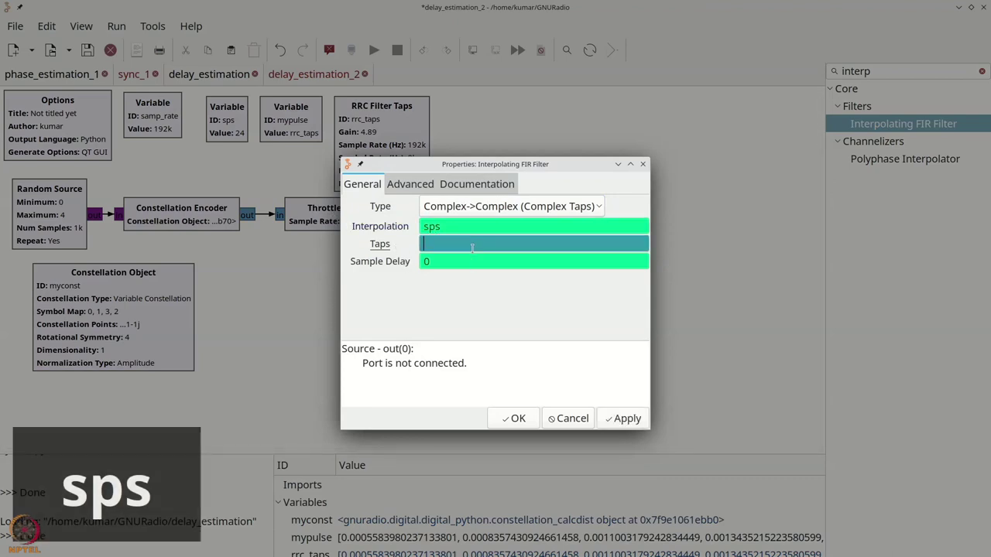
pyautogui.write('my')
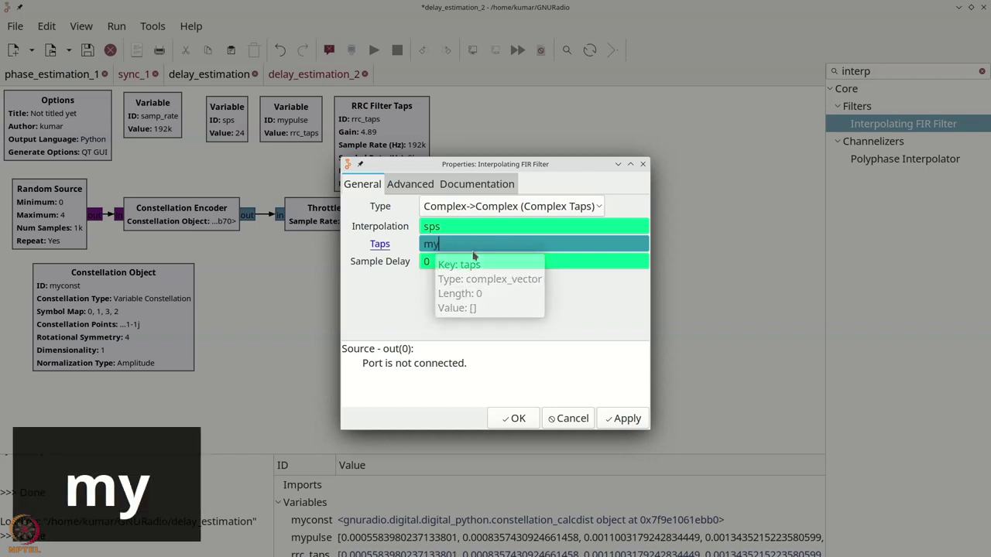
pyautogui.write('pulse')
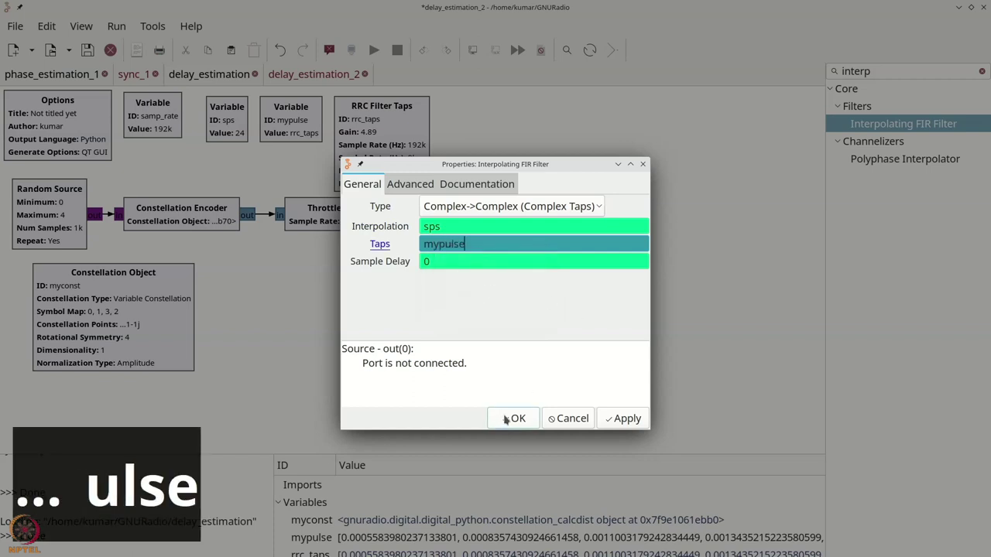
pyautogui.click(507, 419)
pyautogui.moveTo(417, 168); pyautogui.dragTo(413, 167)
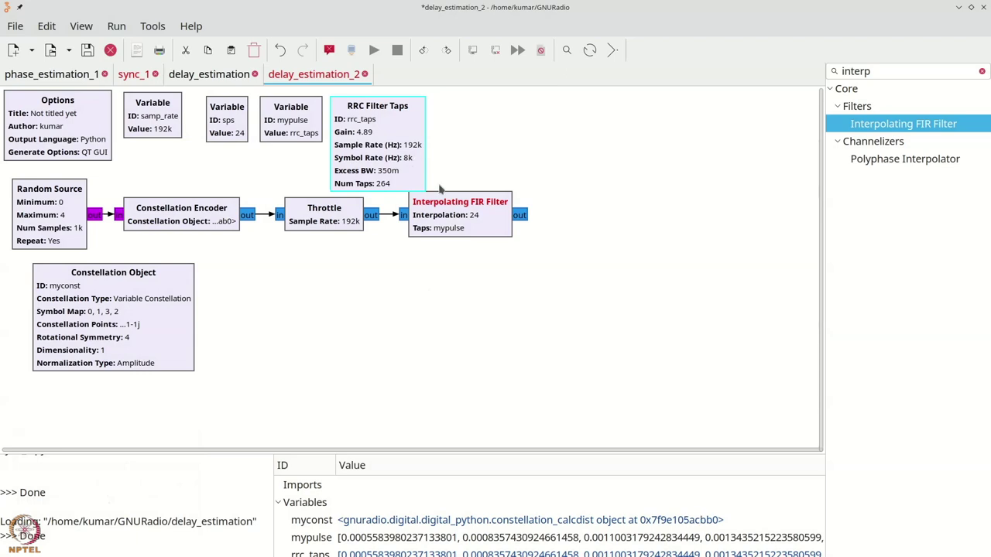
pyautogui.moveTo(352, 161); pyautogui.dragTo(352, 156)
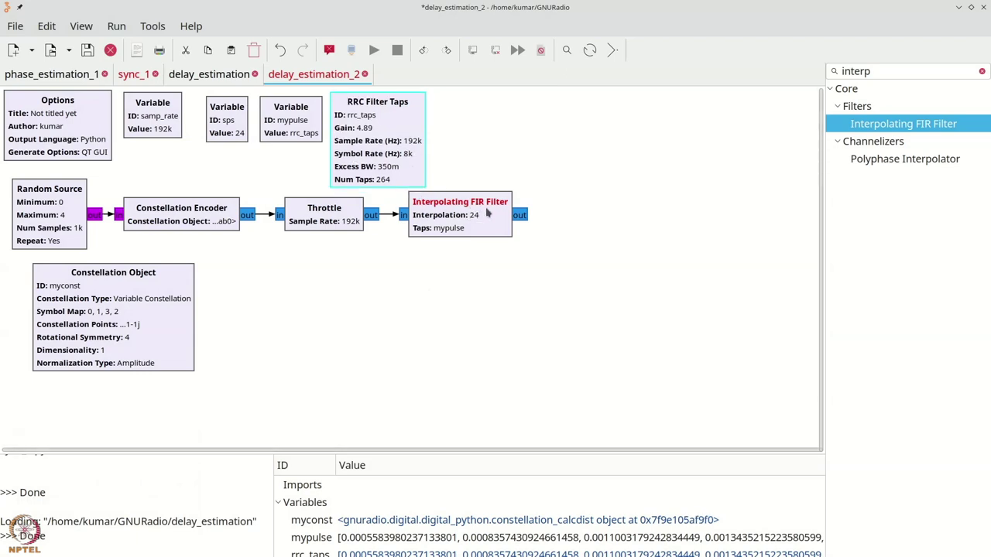
# Add a QT GUI Time Sink after the Interpolating FIR Filter and connect the filter's output to it.
pyautogui.hotkey('ctrl', 'f')
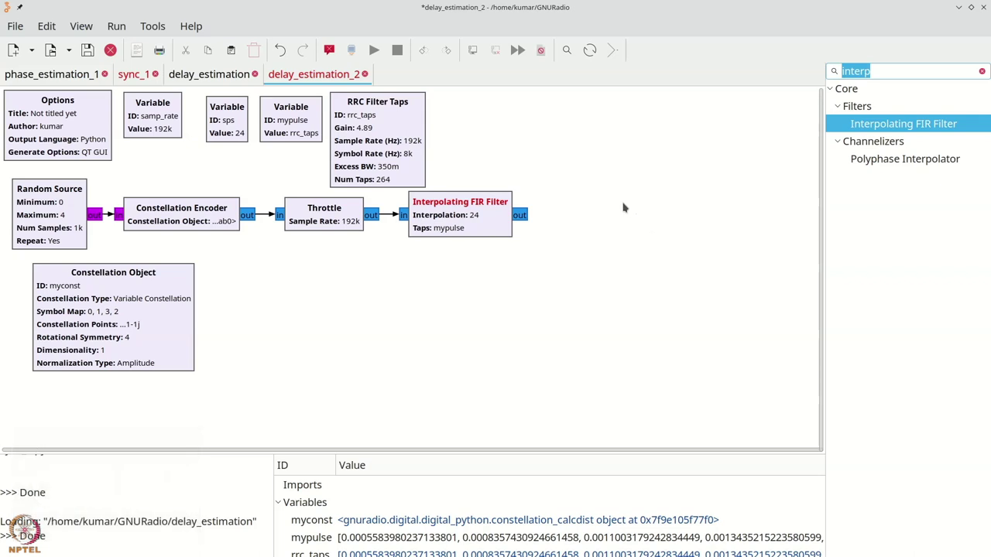
pyautogui.write('time')
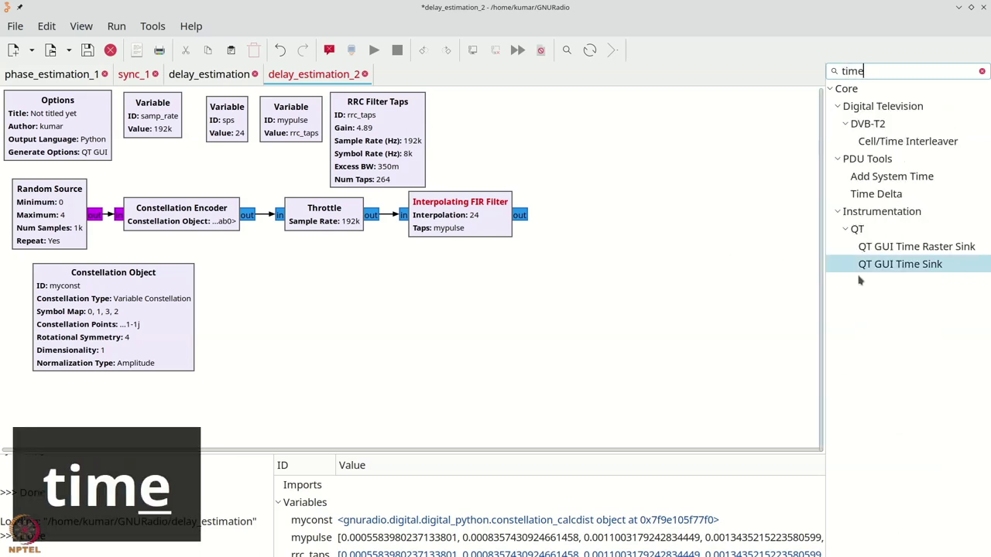
pyautogui.moveTo(904, 275); pyautogui.dragTo(583, 199)
pyautogui.click(520, 220)
pyautogui.click(565, 217)
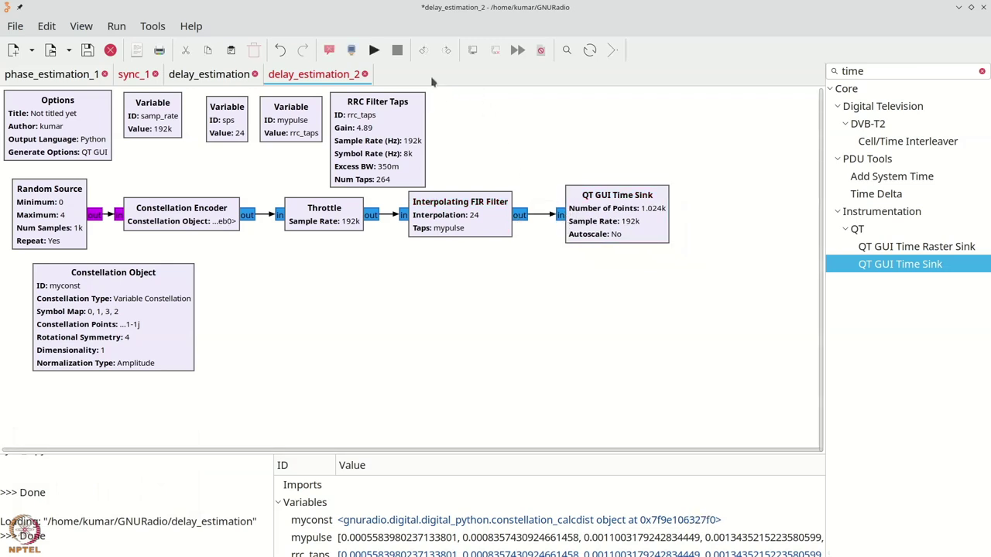
# Run the flowgraph, examine the pulse-shaped signal in the maximised time plot, and close the plot.
pyautogui.click(374, 51)
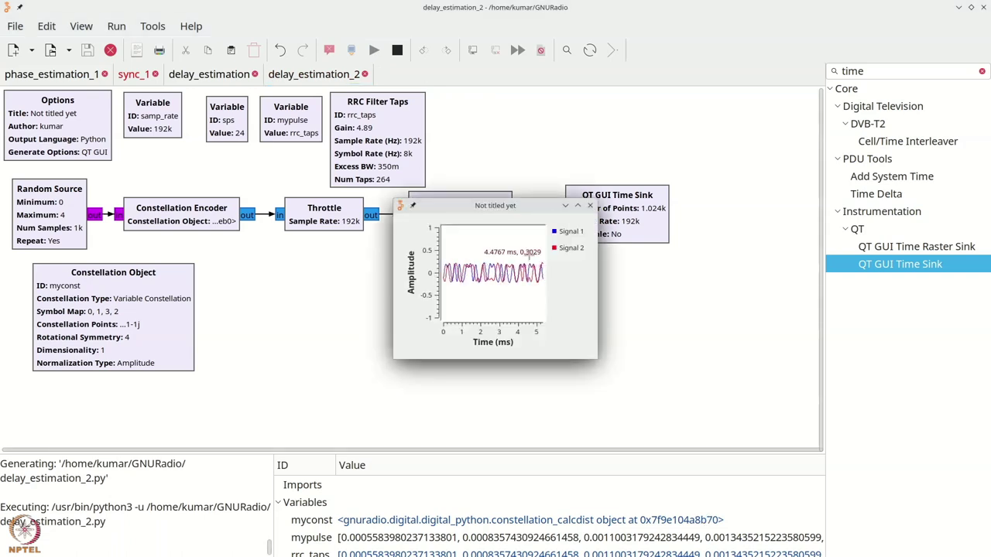
pyautogui.click(577, 205)
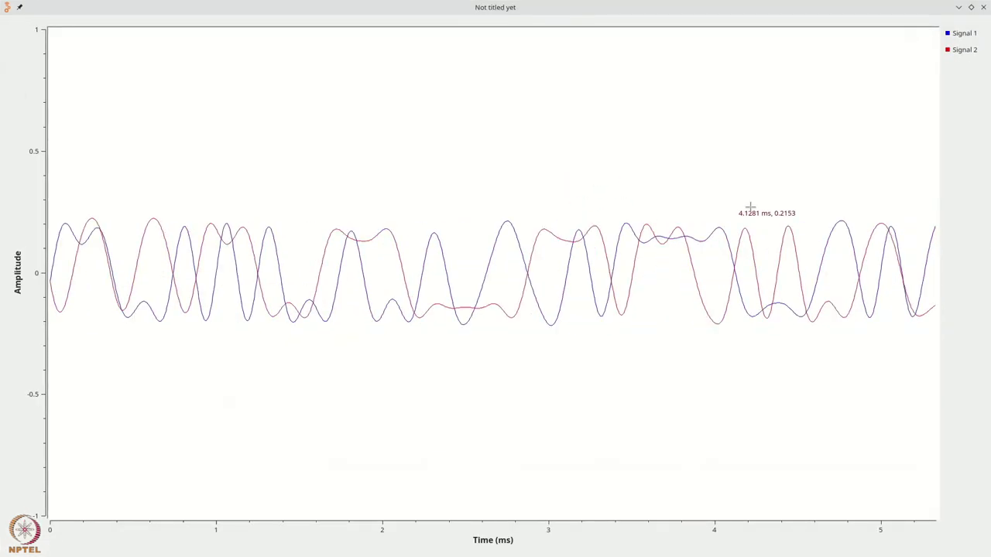
pyautogui.click(983, 7)
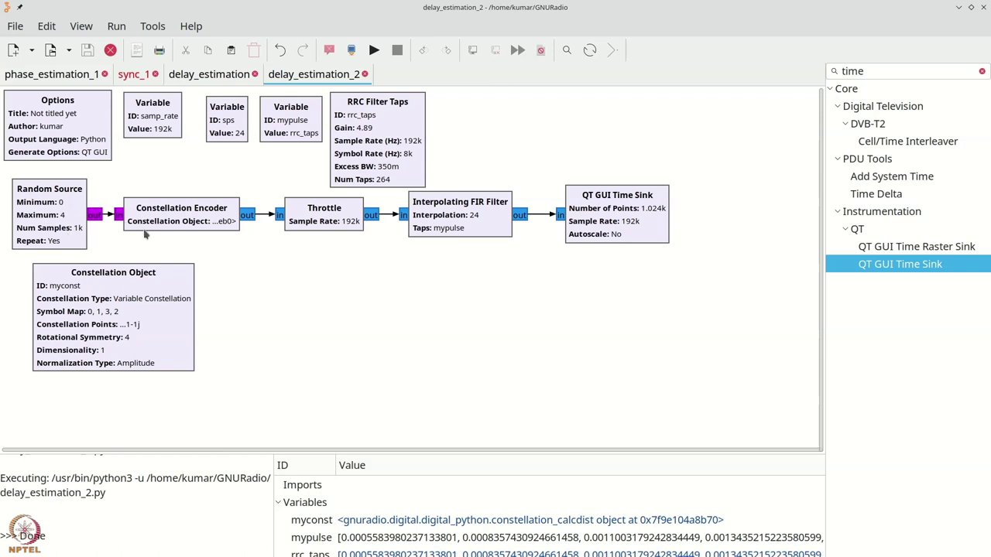
# Set the QT GUI Time Sink's number of points to 1000*sps and run the flowgraph again.
pyautogui.doubleClick(586, 210)
pyautogui.click(516, 280)
pyautogui.hotkey('ctrl', 'a')
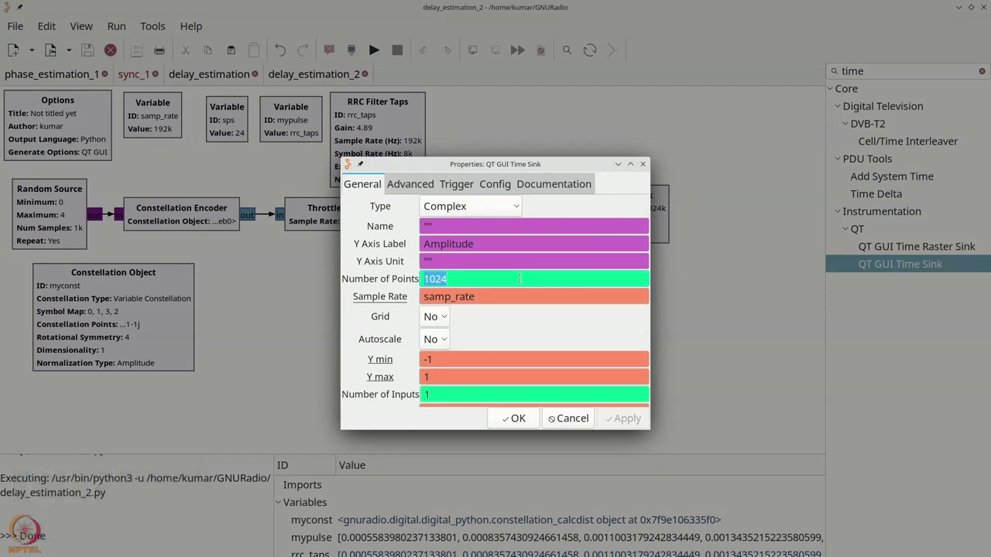
pyautogui.write('1000*')
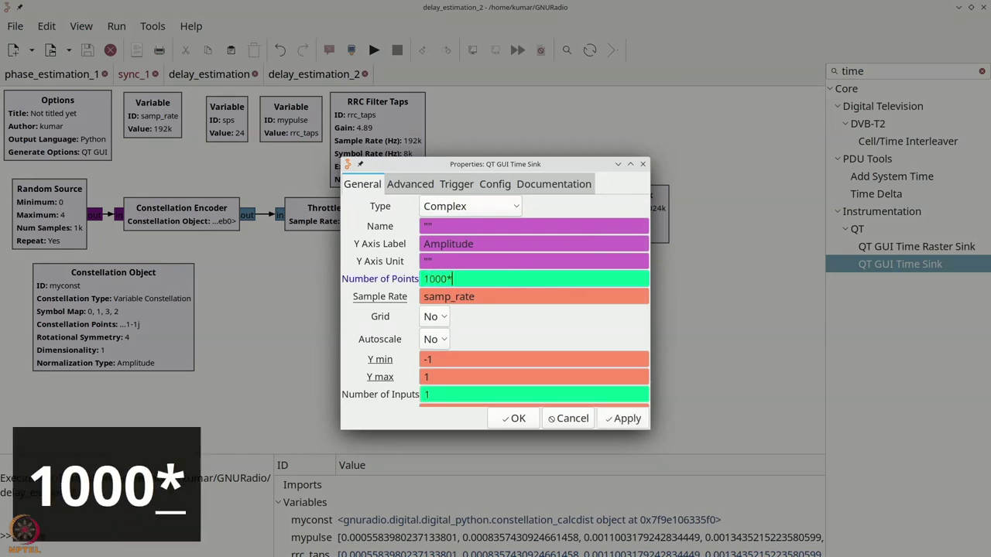
pyautogui.write('len(my')
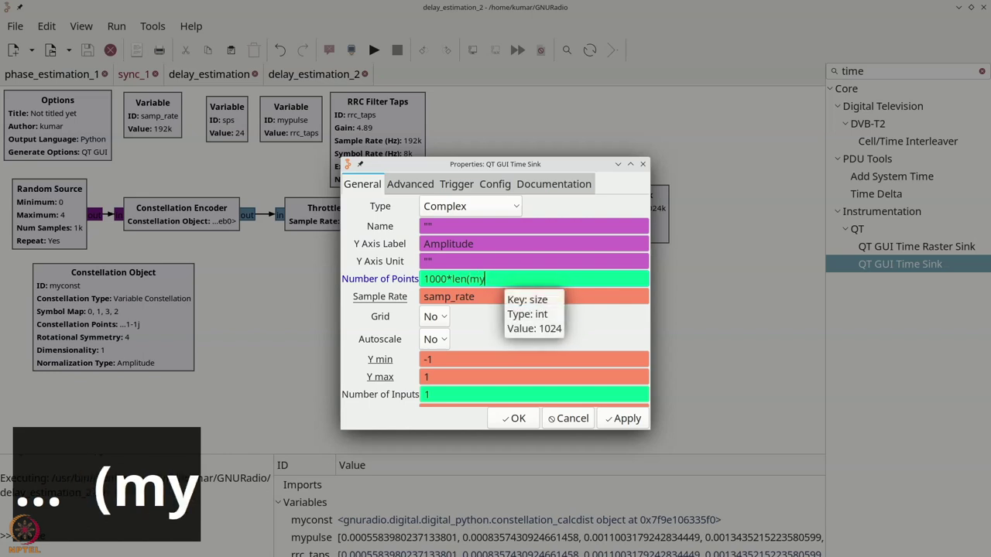
pyautogui.press('BackSpace')
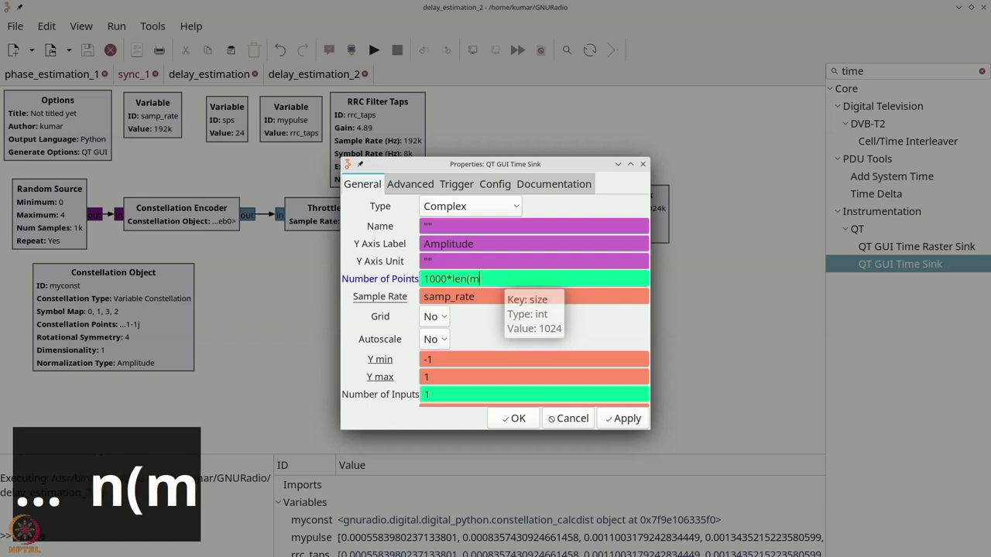
pyautogui.press('BackSpace')
pyautogui.press('BackSpace')
pyautogui.press('BackSpace')
pyautogui.press('BackSpace')
pyautogui.press('BackSpace')
pyautogui.press('BackSpace')
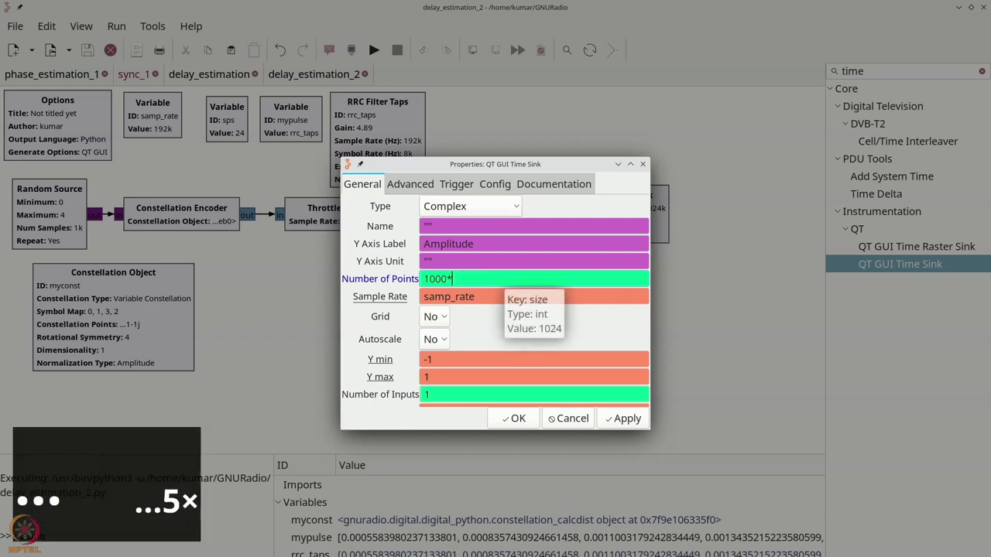
pyautogui.write('sps')
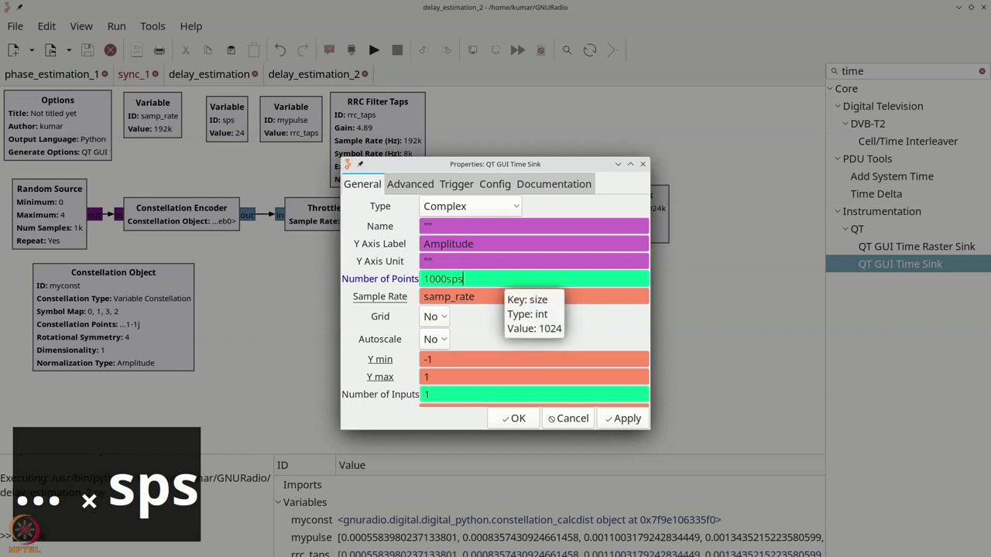
pyautogui.press('Left')
pyautogui.press('Left')
pyautogui.press('Left')
pyautogui.write('*')
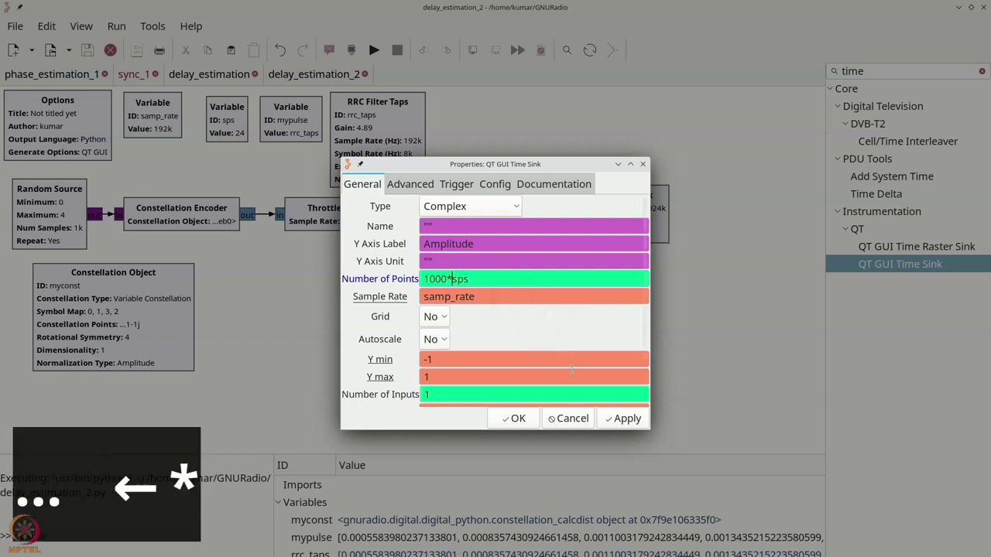
pyautogui.click(516, 418)
pyautogui.click(374, 51)
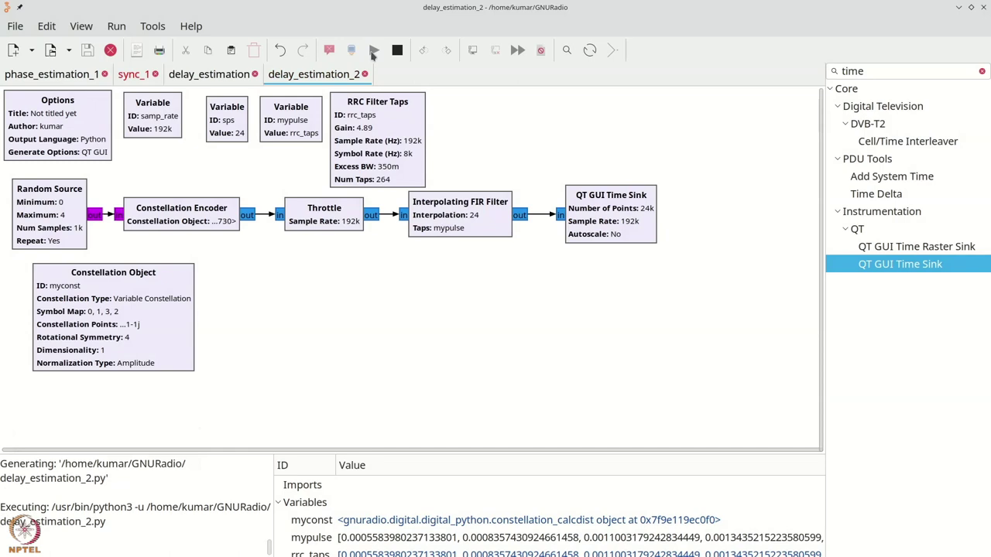
# Zoom into a section of the pulse-shaped signal in the time plot, examine it and close the plot.
pyautogui.moveTo(404, 348); pyautogui.dragTo(224, 155)
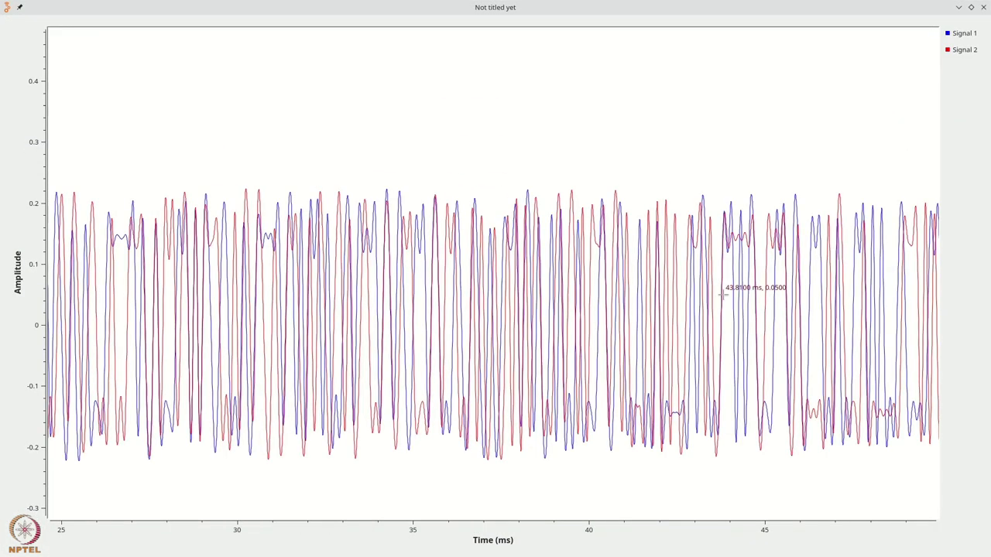
pyautogui.click(984, 7)
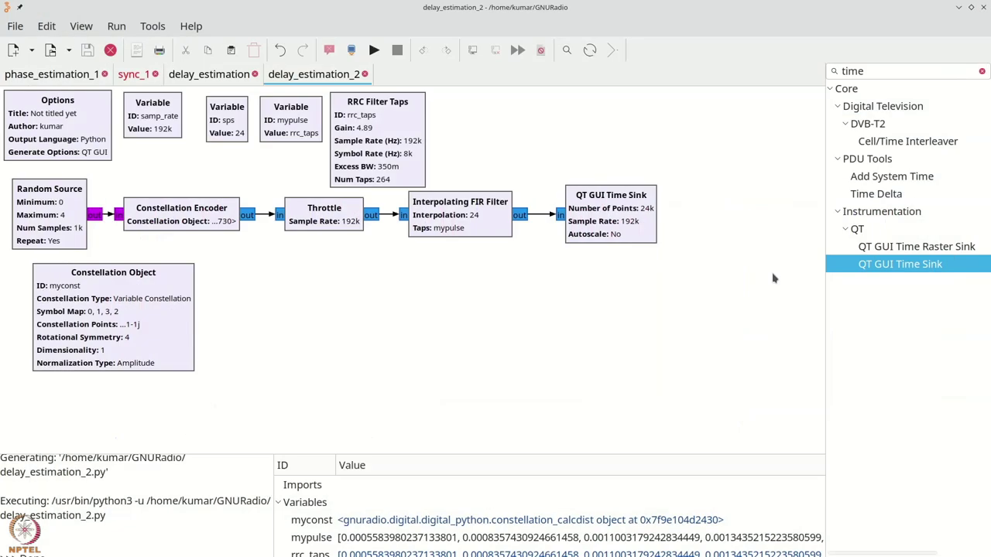
# Enable the grid in the QT GUI Time Sink properties, with autoscale set to No.
pyautogui.doubleClick(630, 223)
pyautogui.click(430, 317)
pyautogui.click(436, 341)
pyautogui.click(432, 339)
pyautogui.click(436, 338)
pyautogui.click(433, 318)
pyautogui.click(437, 297)
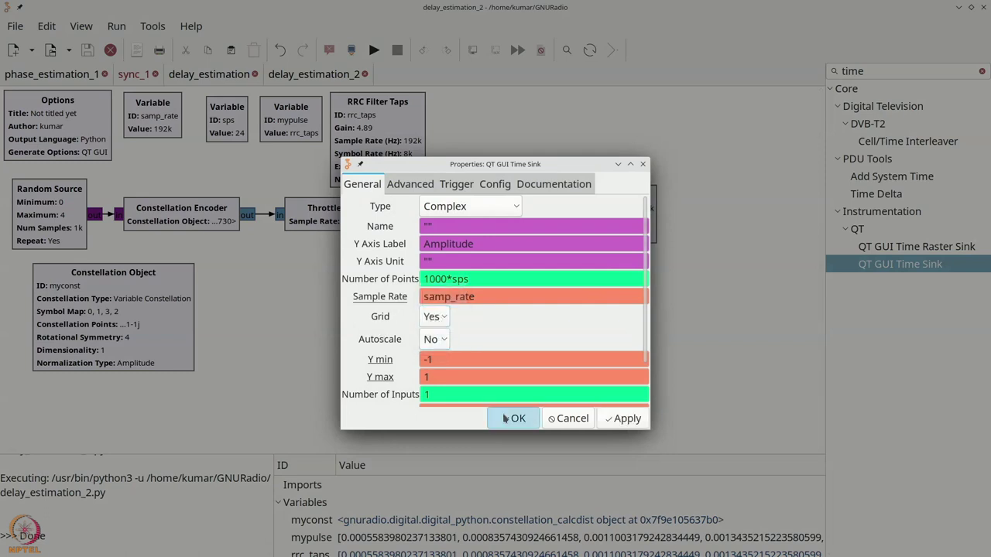
pyautogui.click(514, 418)
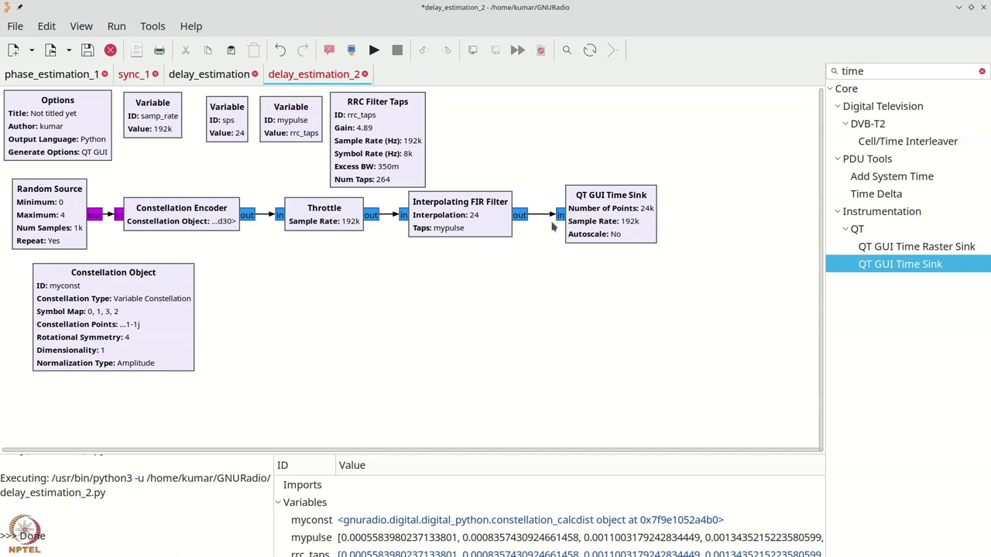
# Place an Add block below the Interpolating FIR Filter and check its properties without changing them.
pyautogui.hotkey('ctrl', 'f')
pyautogui.write('add')
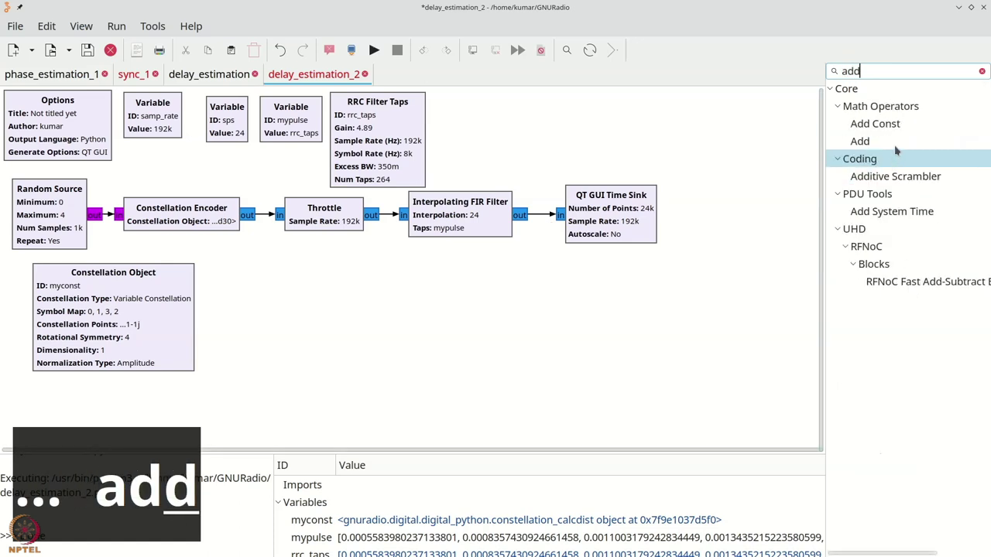
pyautogui.click(896, 142)
pyautogui.moveTo(896, 142); pyautogui.dragTo(531, 286)
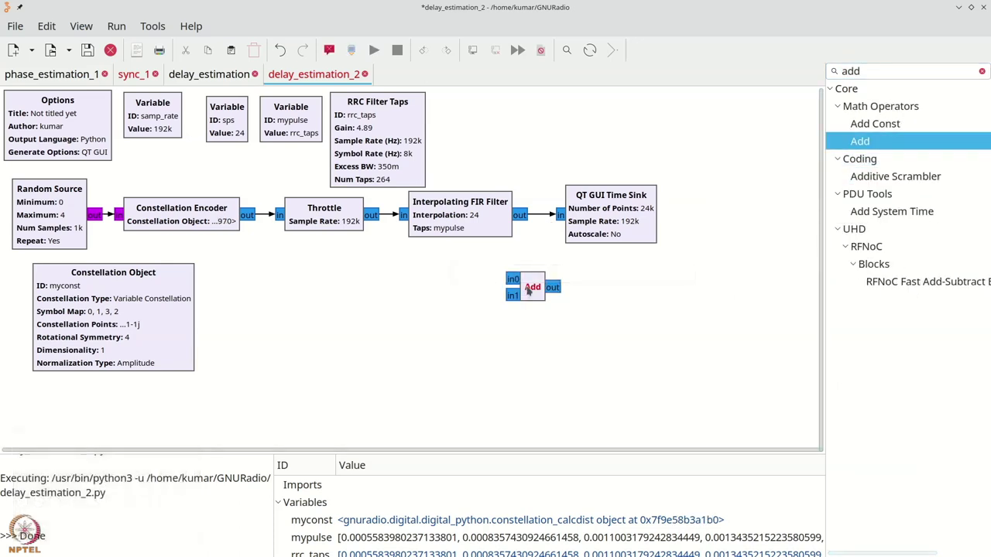
pyautogui.doubleClick(531, 288)
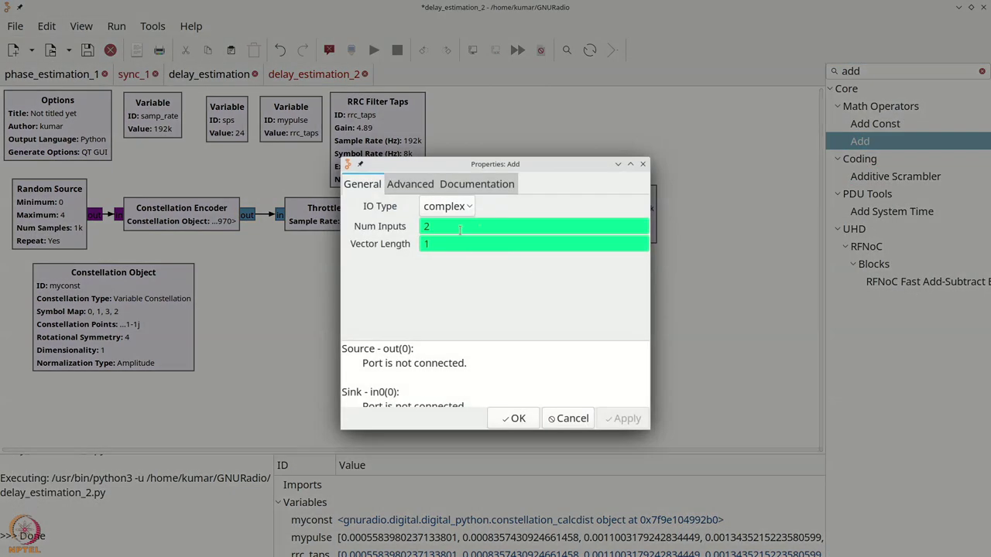
pyautogui.press('Escape')
# Place a Noise Source block beside the Add block, below the Interpolating FIR Filter.
pyautogui.hotkey('ctrl', 'f')
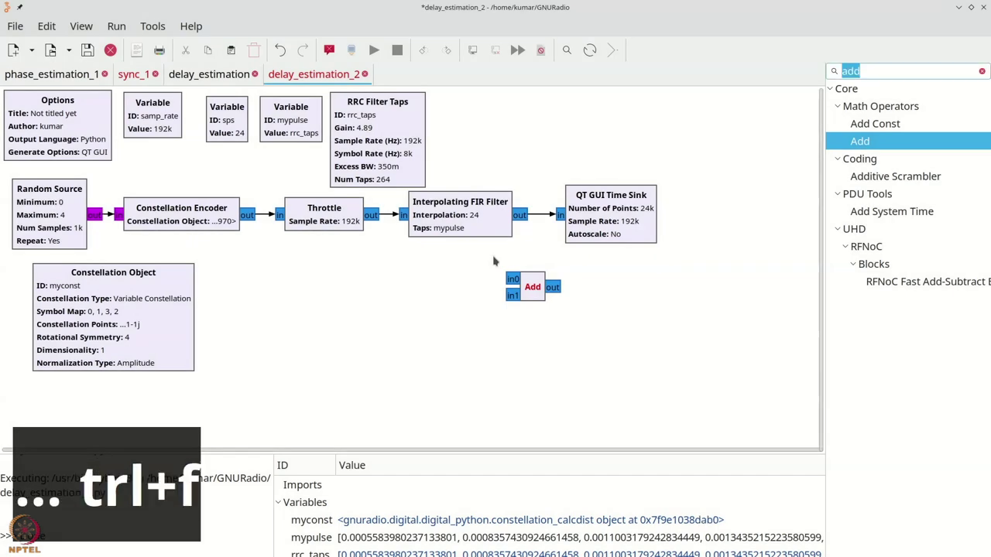
pyautogui.write('noise')
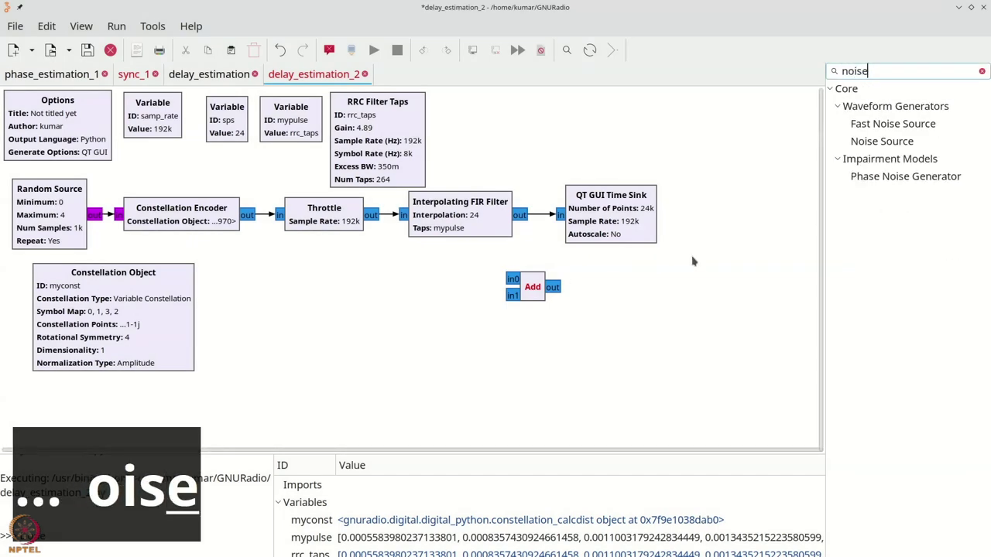
pyautogui.moveTo(881, 141); pyautogui.dragTo(445, 279)
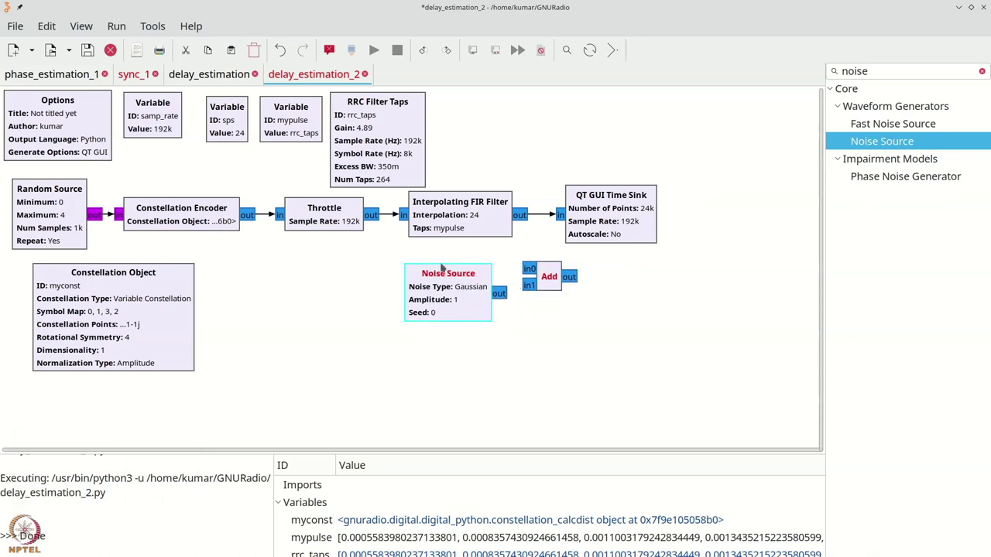
# Add a QT GUI Range block beside the RRC Filter Taps block and set its ID to noisestd.
pyautogui.hotkey('ctrl', 'f')
pyautogui.write('ra')
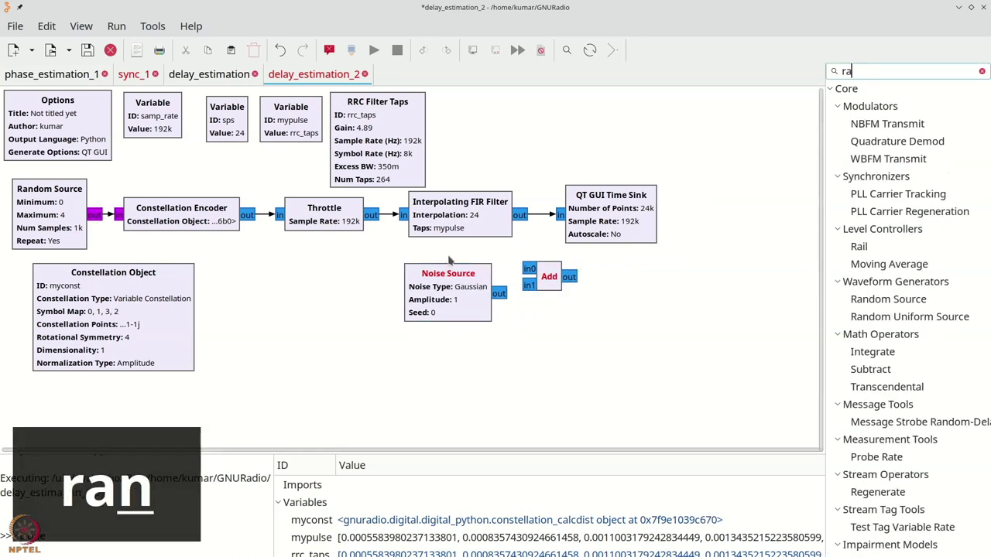
pyautogui.write('nge')
pyautogui.moveTo(892, 141); pyautogui.dragTo(441, 121)
pyautogui.doubleClick(475, 122)
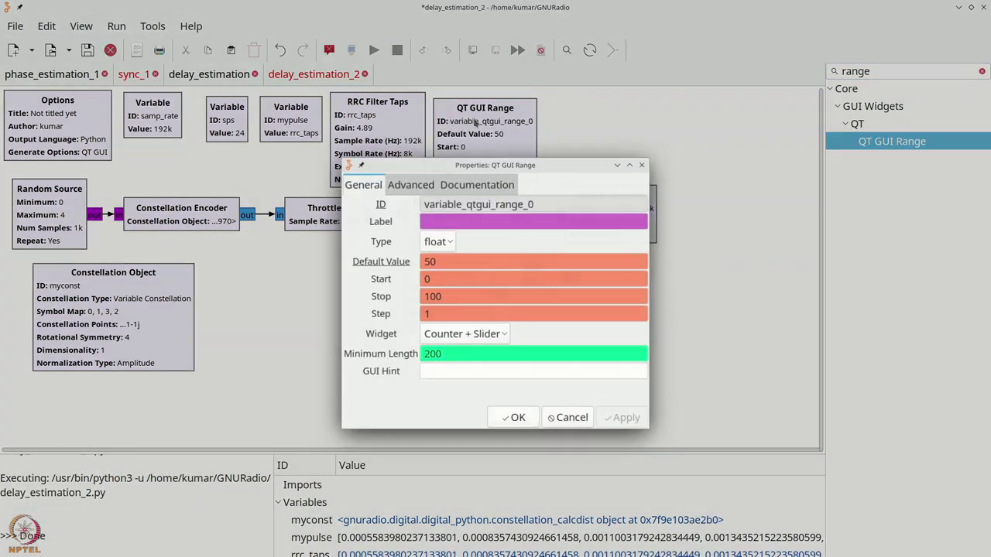
pyautogui.moveTo(529, 203); pyautogui.dragTo(384, 203)
pyautogui.hotkey('ctrl', 'a')
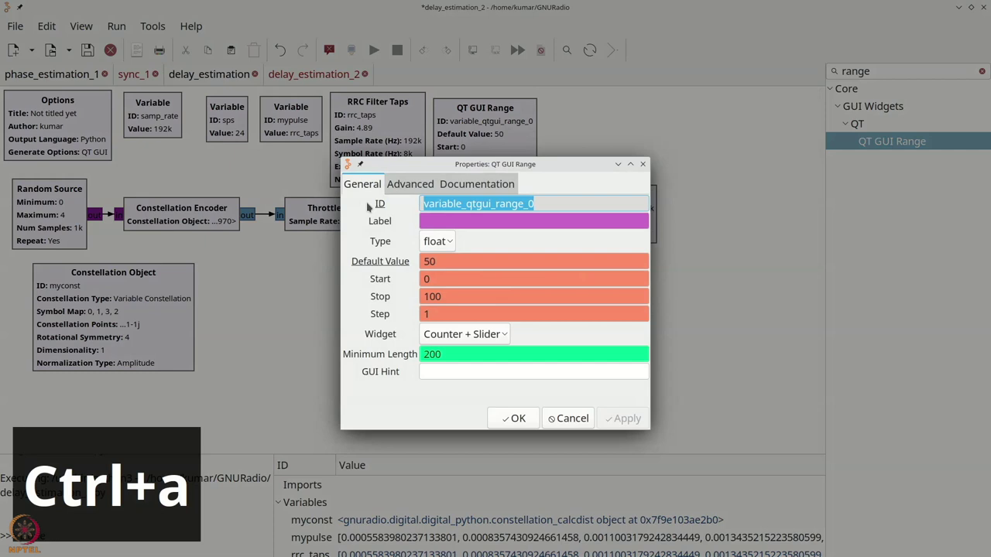
pyautogui.write('ni')
pyautogui.press('BackSpace')
pyautogui.press('BackSpace')
pyautogui.write('noisestd')
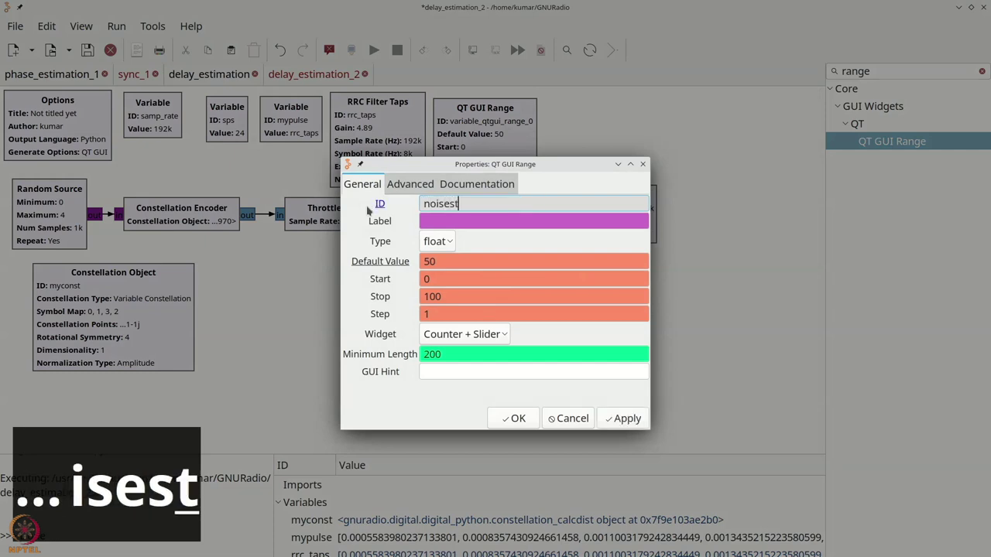
# Set the noisestd range's default value to 0.01, stop to 3 and step to 0.01, and apply the properties.
pyautogui.doubleClick(456, 268)
pyautogui.write('0.01')
pyautogui.press('Tab')
pyautogui.press('Tab')
pyautogui.write('3')
pyautogui.press('Tab')
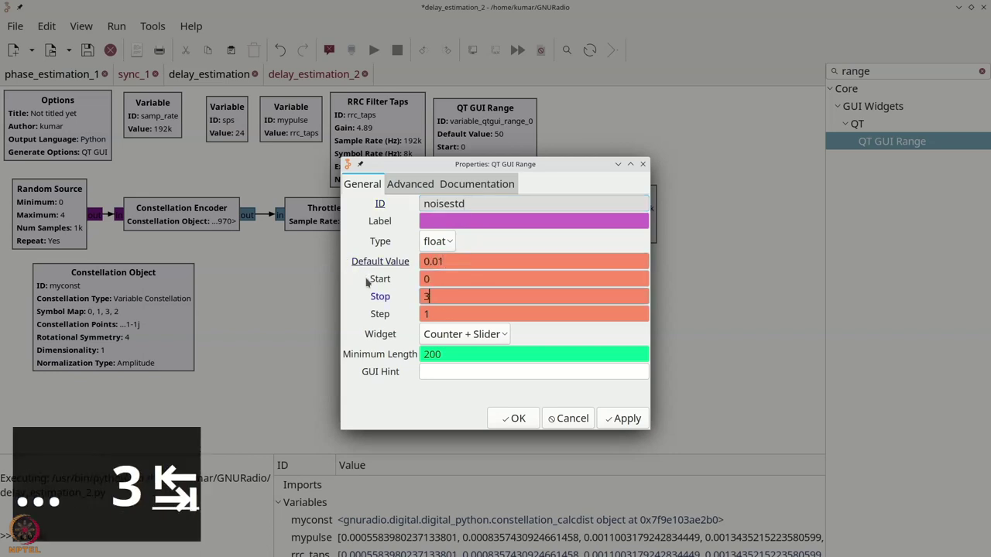
pyautogui.write('0.0')
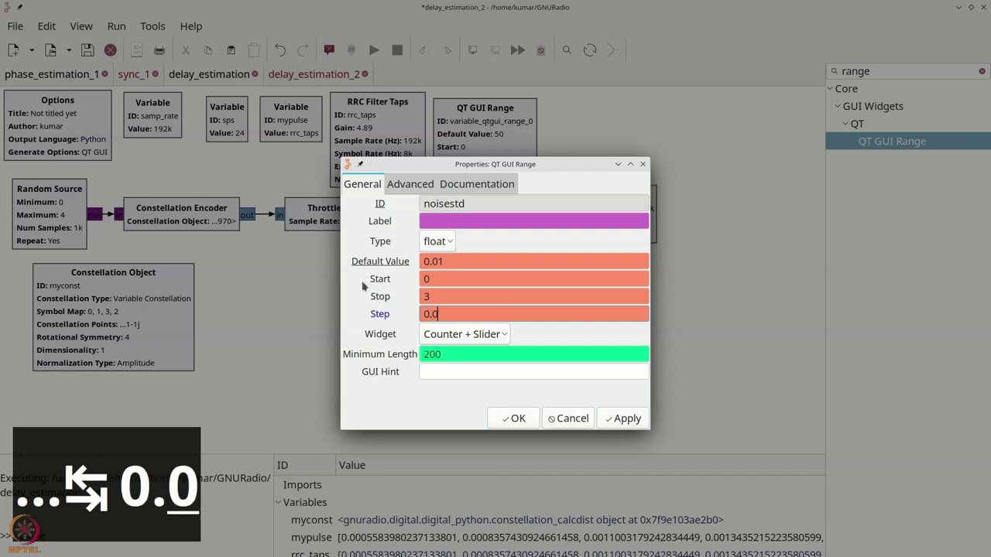
pyautogui.write('1')
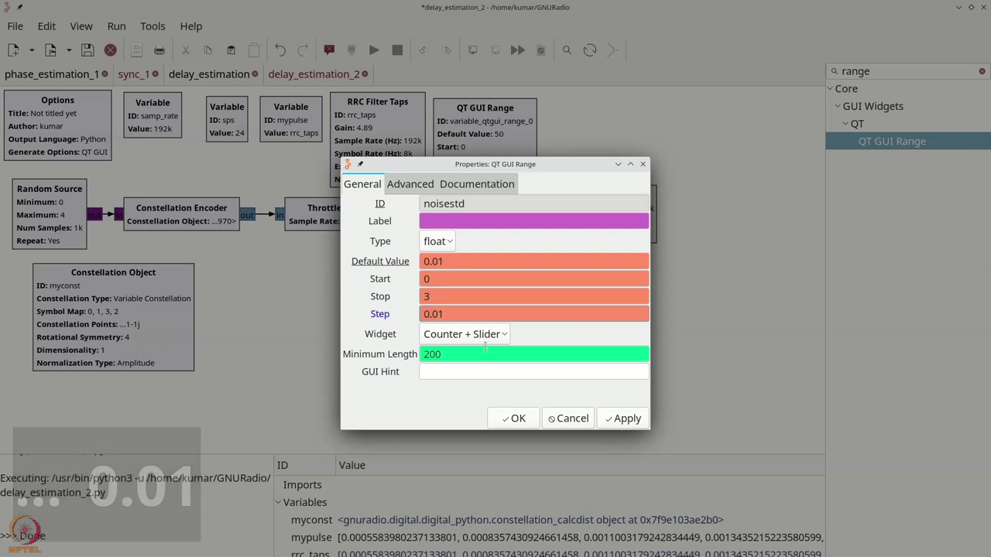
pyautogui.click(496, 420)
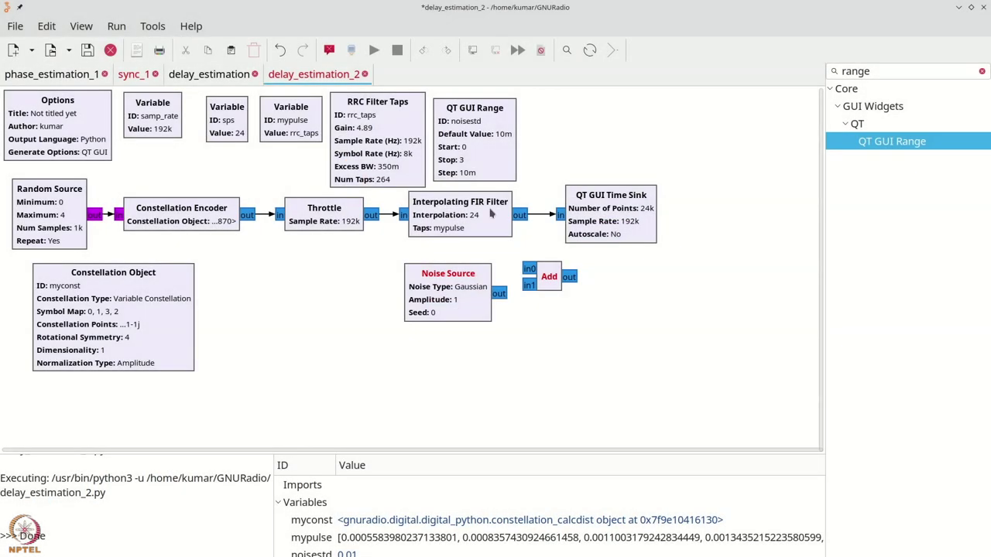
# Set the Noise Source's amplitude to noisestd.
pyautogui.doubleClick(470, 294)
pyautogui.doubleClick(458, 245)
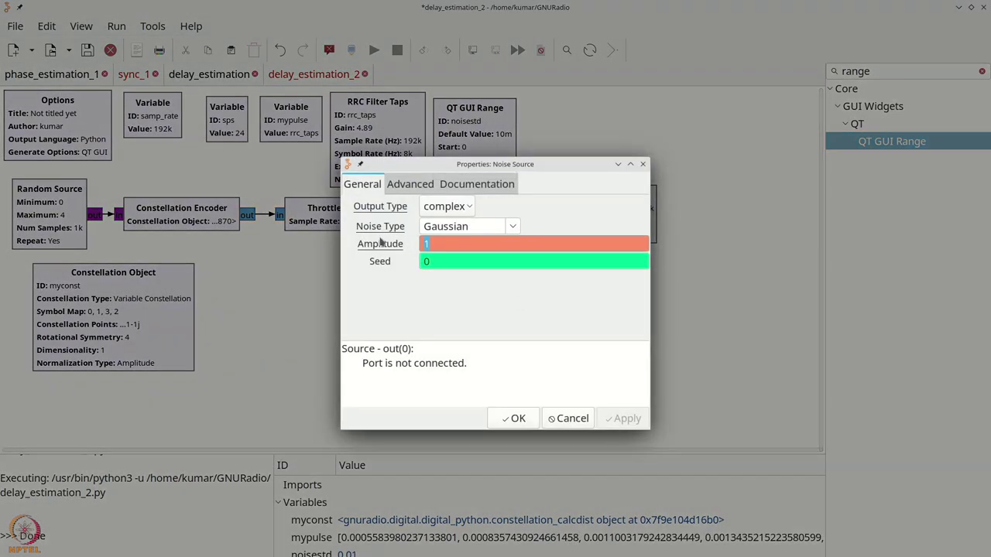
pyautogui.write('noisestd')
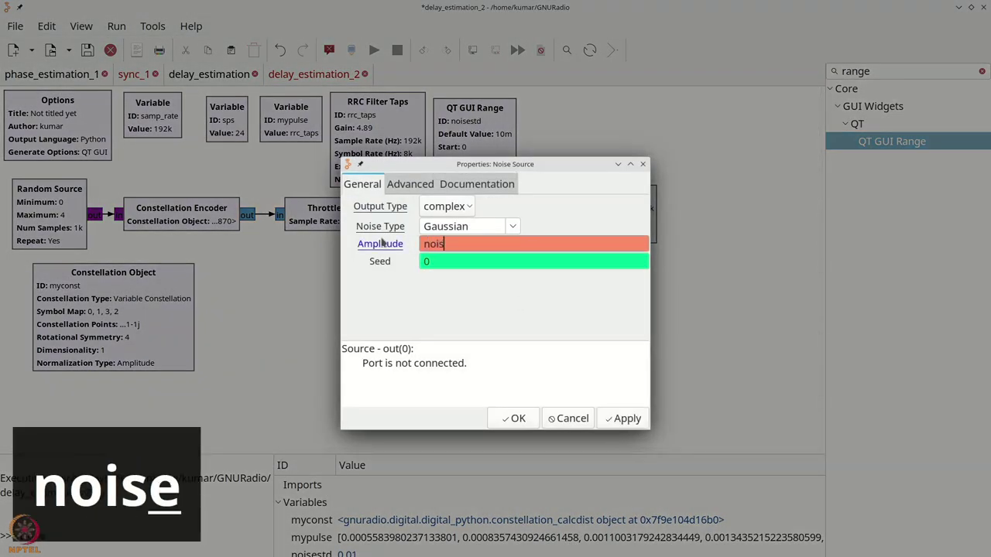
pyautogui.click(503, 420)
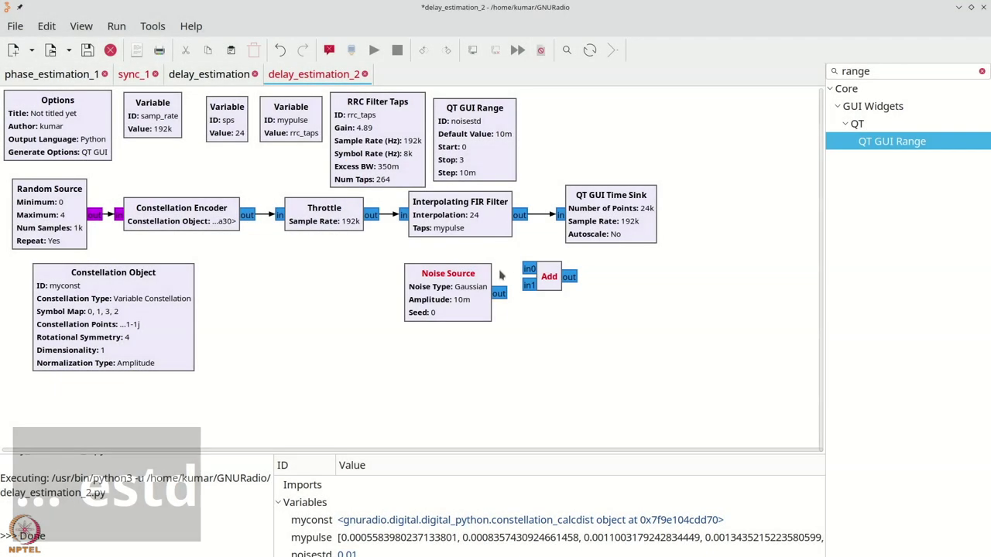
# Connect the Noise Source to the Add block's in1 and the Interpolating FIR Filter's output to in0, nudging the Add block slightly.
pyautogui.moveTo(511, 296); pyautogui.dragTo(527, 287)
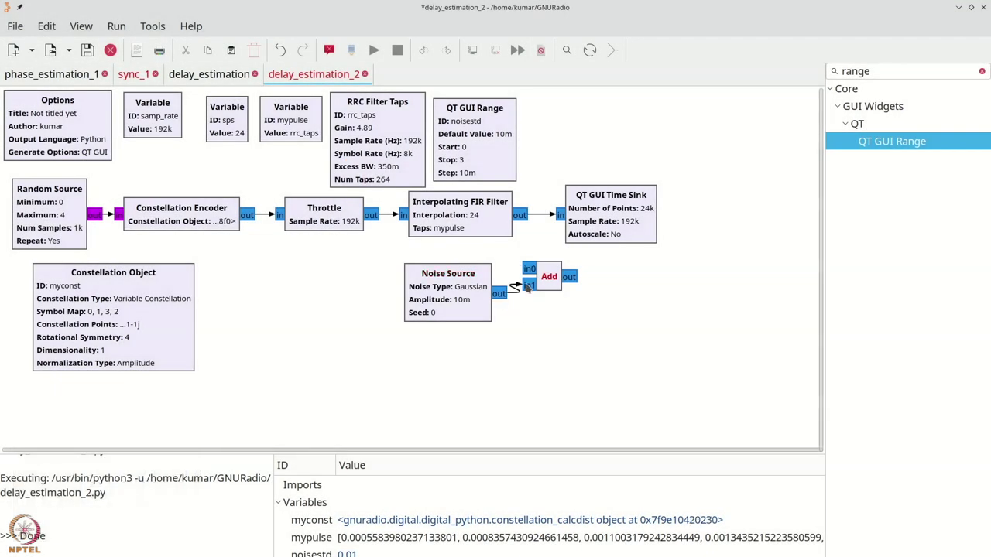
pyautogui.click(528, 268)
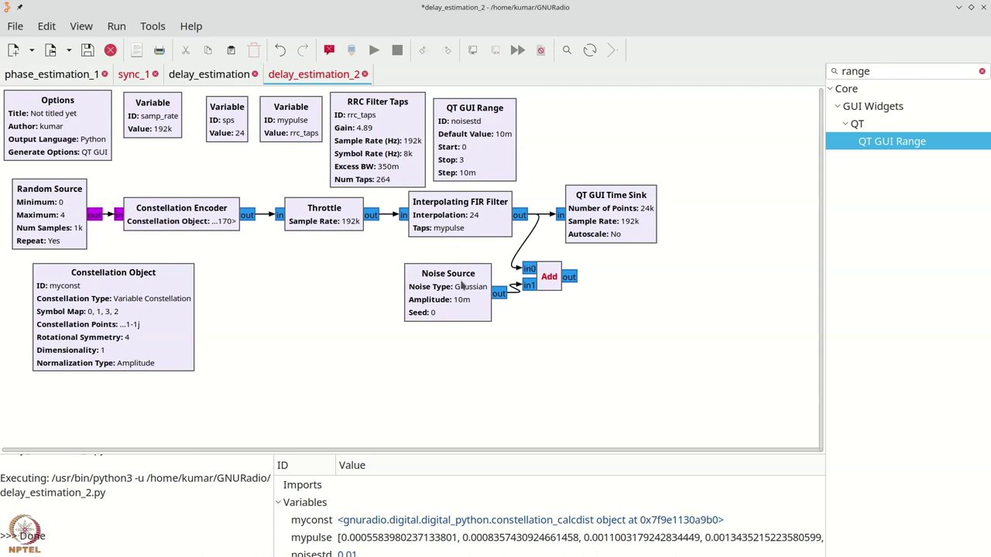
pyautogui.moveTo(560, 273); pyautogui.dragTo(564, 269)
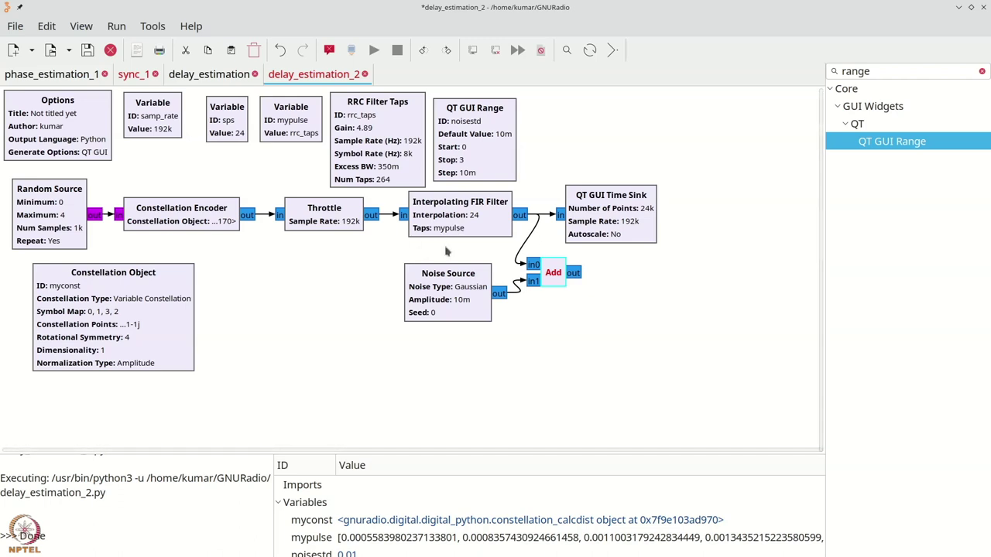
# Place a Decimating FIR Filter below the QT GUI Time Sink and rotate it so its input faces up.
pyautogui.hotkey('ctrl', 'f')
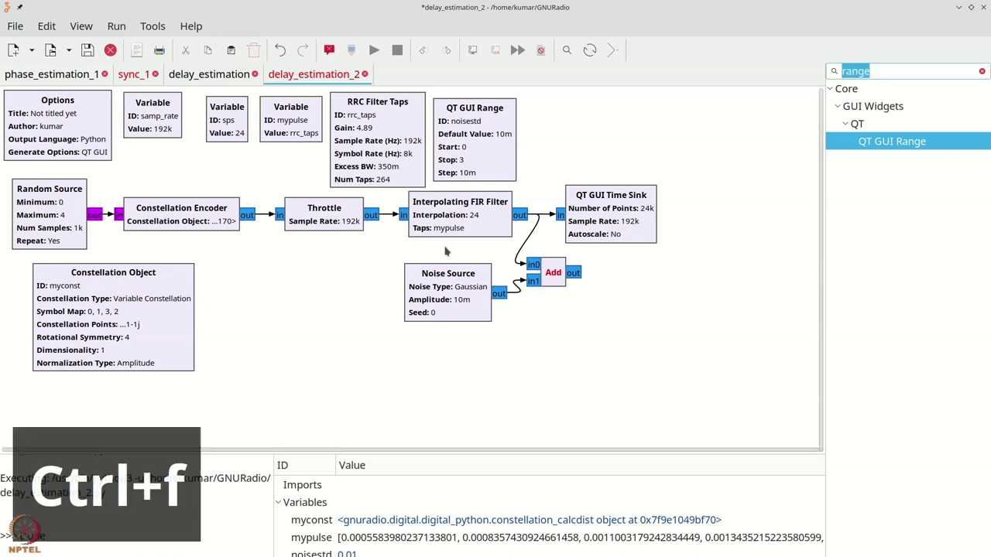
pyautogui.write('dec')
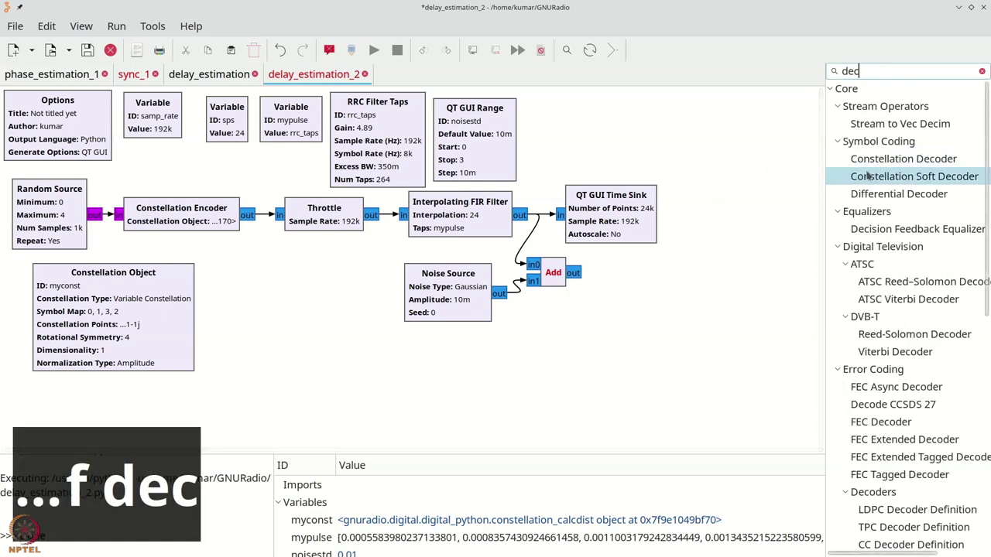
pyautogui.write('i')
pyautogui.moveTo(882, 194); pyautogui.dragTo(602, 346)
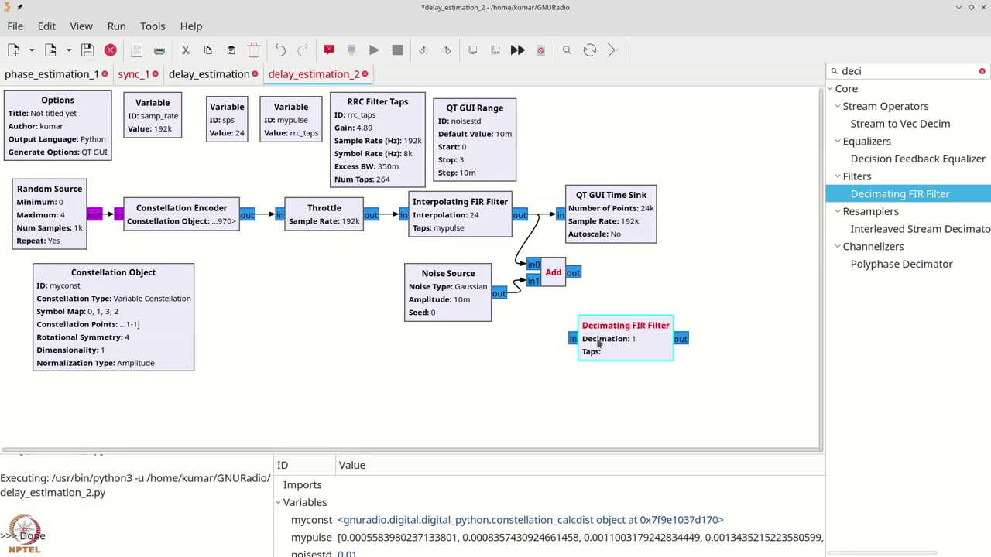
pyautogui.press('Right')
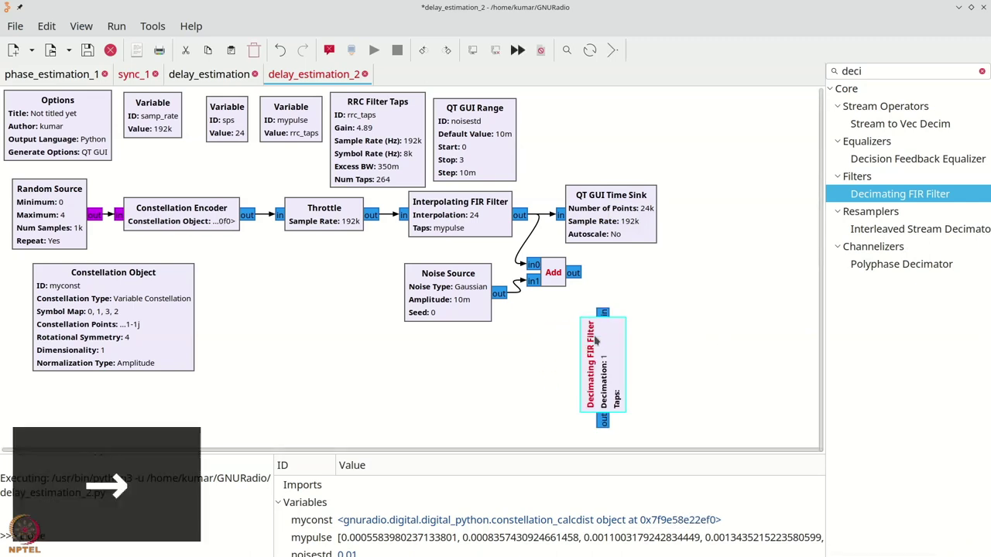
pyautogui.moveTo(596, 339); pyautogui.dragTo(601, 335)
# Connect the Add block's output to the Decimating FIR Filter's input.
pyautogui.click(587, 295)
pyautogui.click(603, 312)
pyautogui.click(573, 272)
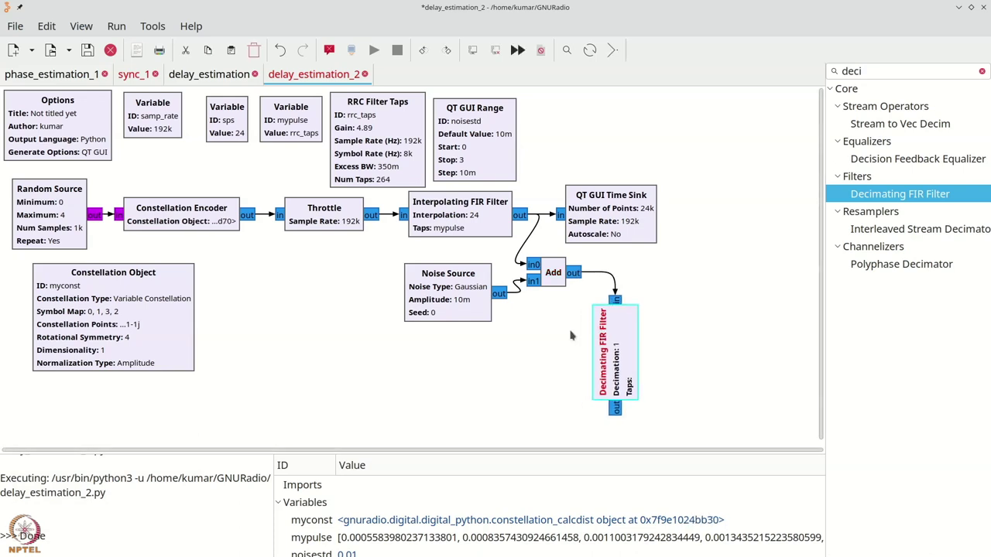
# Set the Decimating FIR Filter's decimation to sps and its taps to mypulse[::-1].
pyautogui.doubleClick(601, 352)
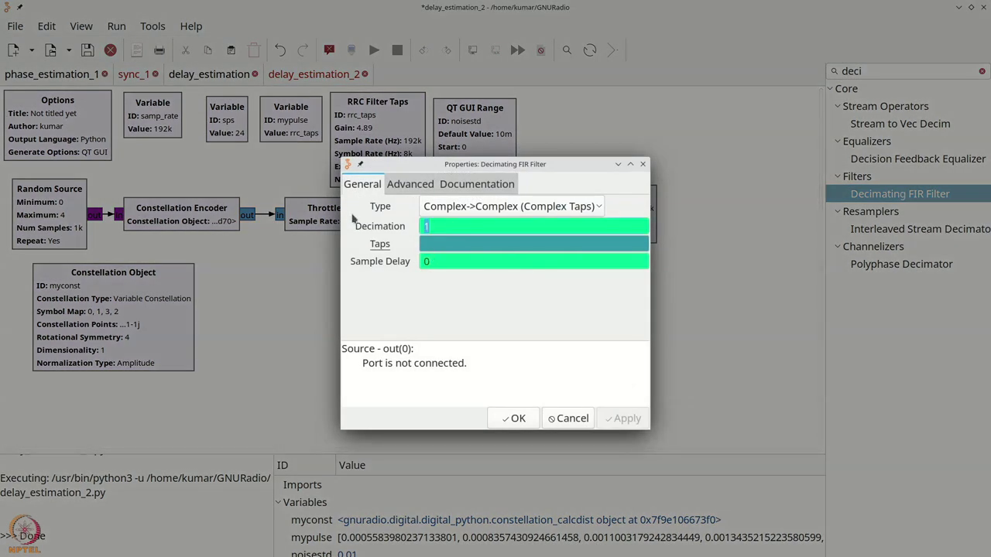
pyautogui.write('sps')
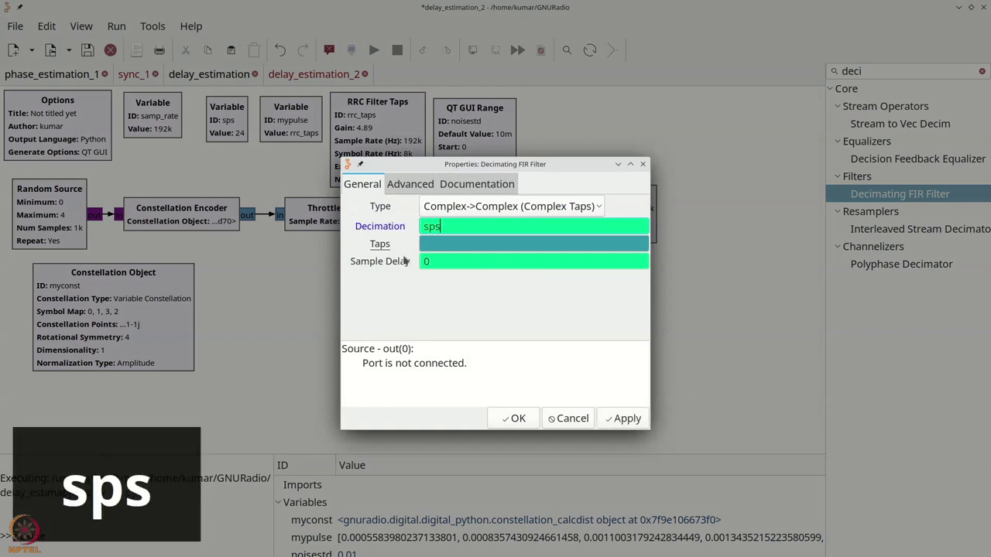
pyautogui.press('Tab')
pyautogui.write('m')
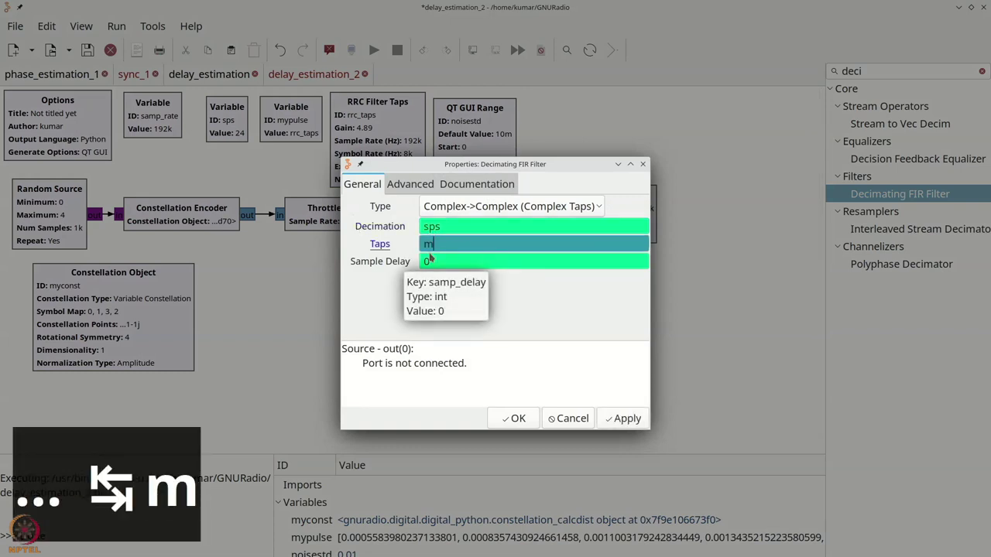
pyautogui.write('ypuls')
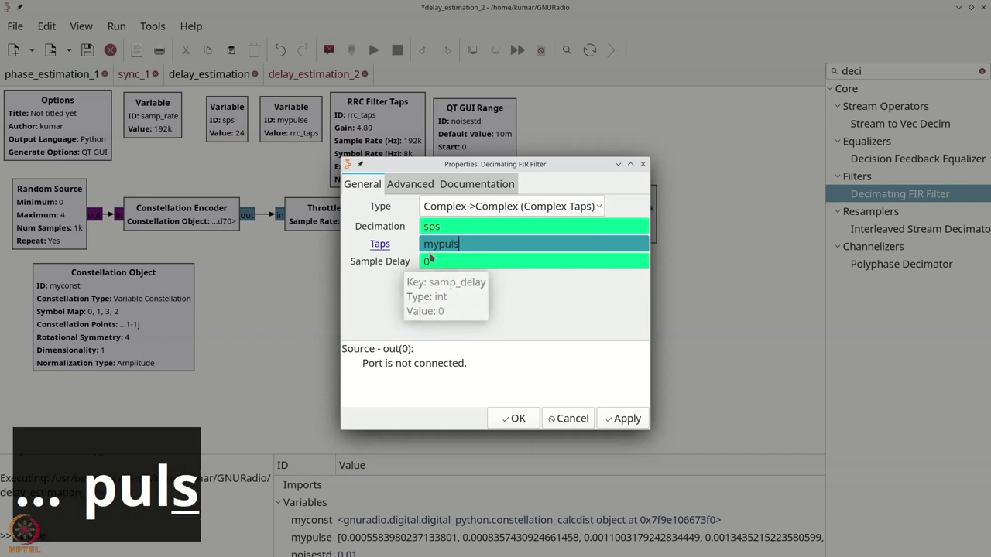
pyautogui.write('e[')
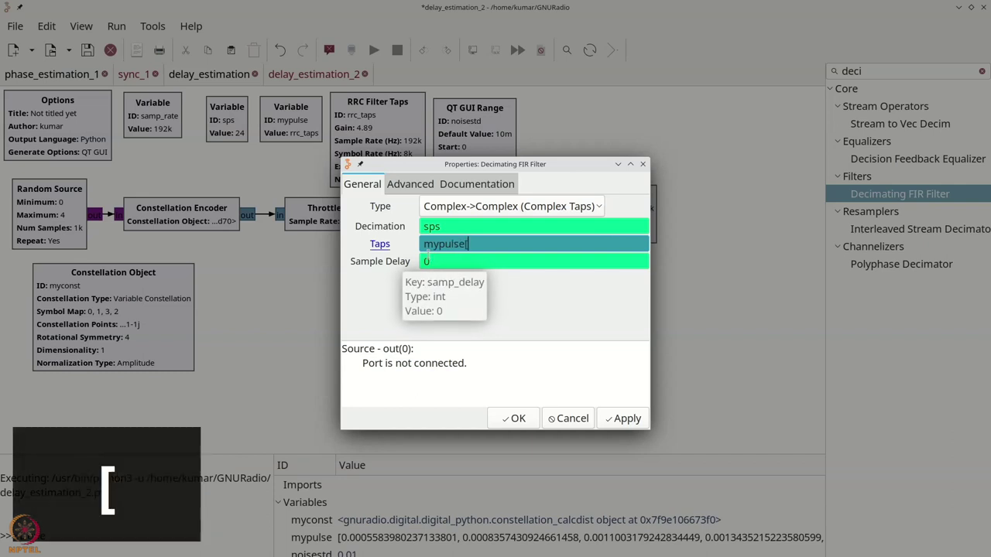
pyautogui.write('::-1]')
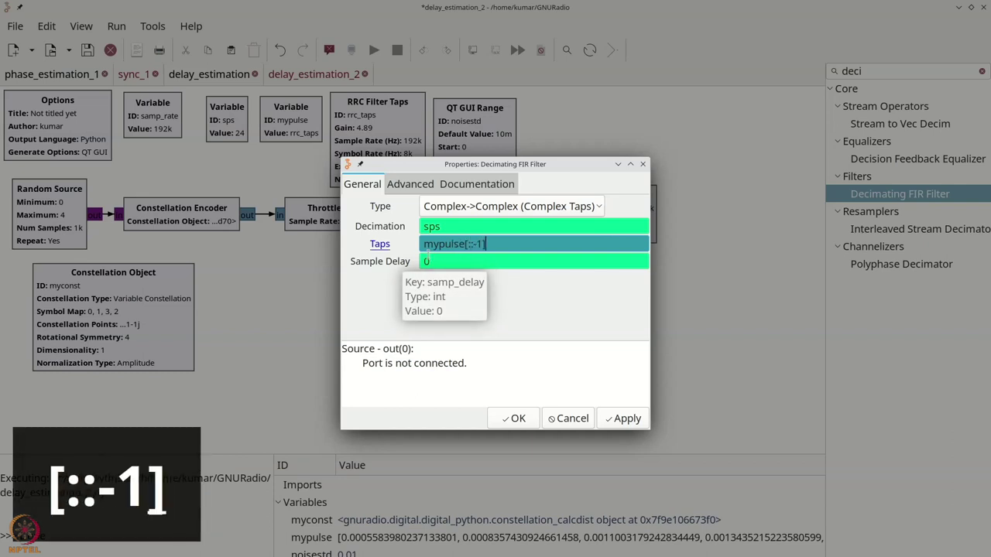
pyautogui.click(509, 418)
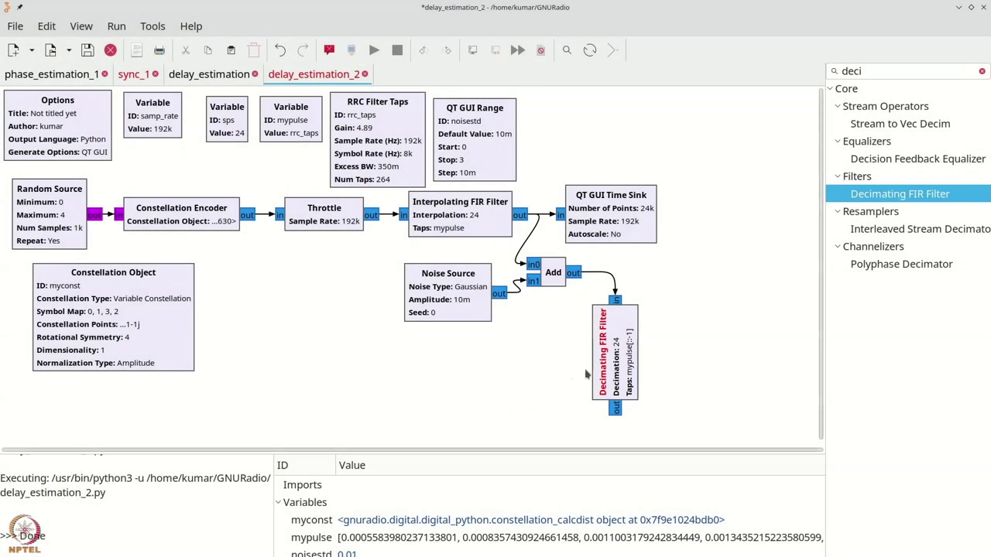
# Duplicate the QT GUI Time Sink, place the copy below the Noise Source and flip it so its input faces the Decimating FIR Filter.
pyautogui.scroll(-1, 586, 374)
pyautogui.click(623, 195)
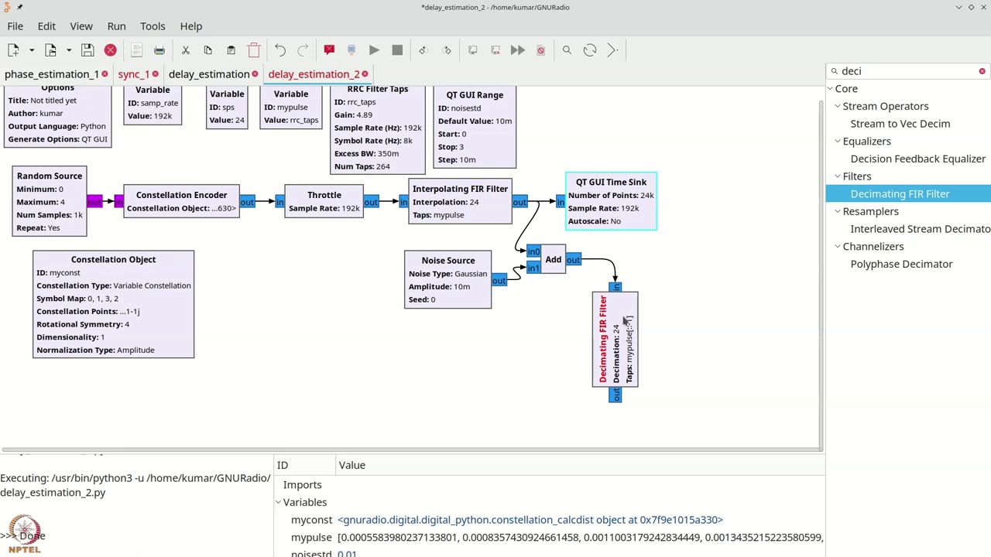
pyautogui.hotkey('ctrl', 'c')
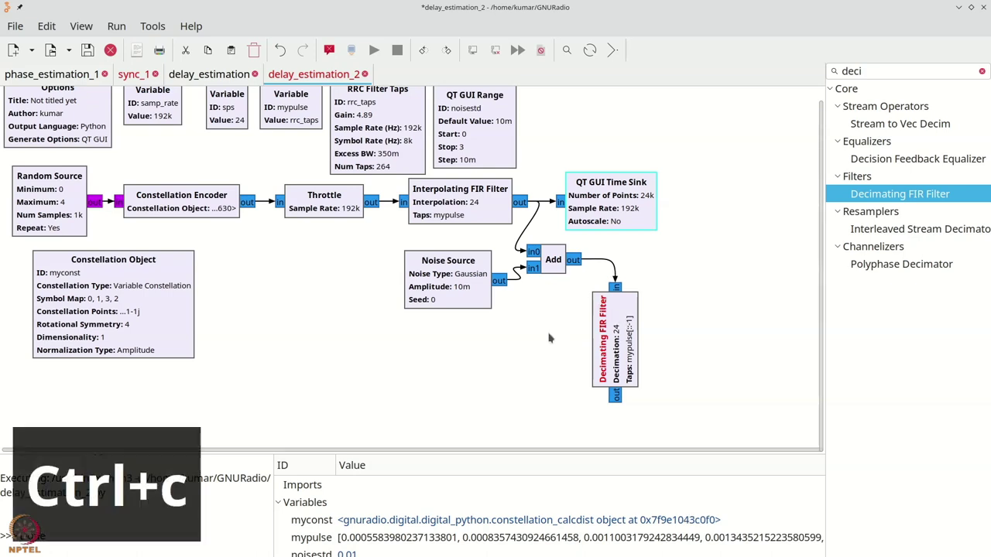
pyautogui.hotkey('ctrl', 'v')
pyautogui.moveTo(248, 219); pyautogui.dragTo(503, 380)
pyautogui.press('Right')
pyautogui.press('Right')
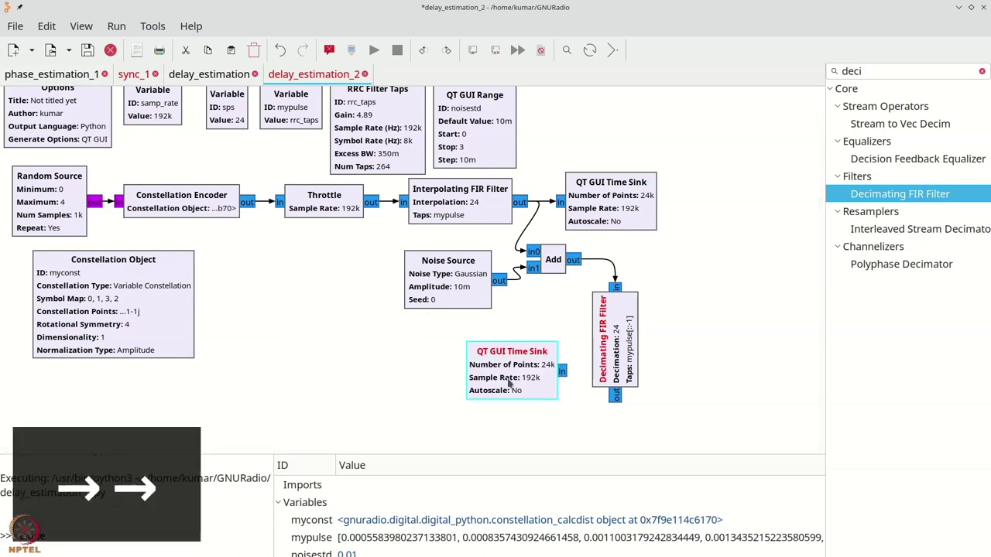
# Connect the Decimating FIR Filter's output to the copied time sink's input and nudge the filter upward.
pyautogui.click(554, 396)
pyautogui.click(555, 396)
pyautogui.click(616, 396)
pyautogui.moveTo(615, 368); pyautogui.dragTo(620, 352)
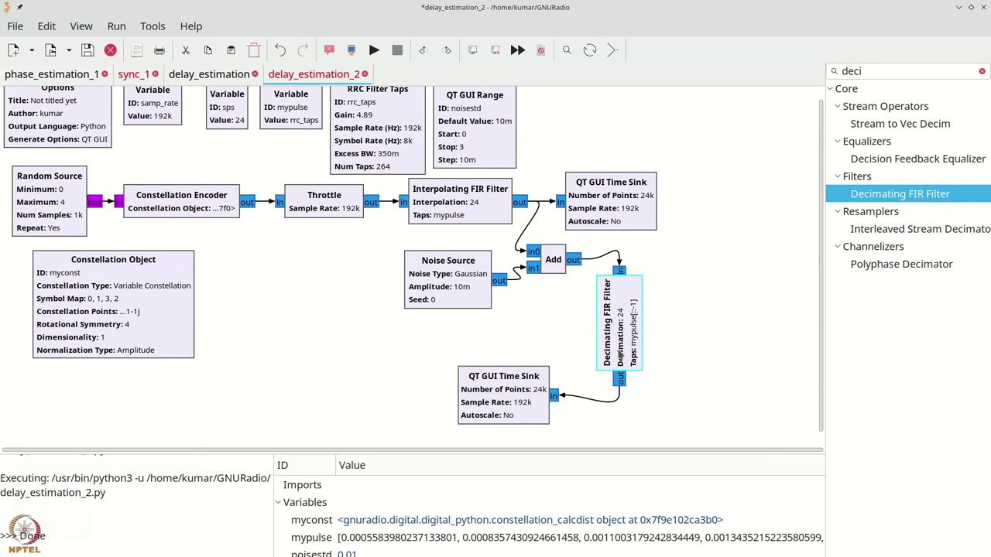
# Set the copied time sink's number of points to 1000.
pyautogui.doubleClick(506, 404)
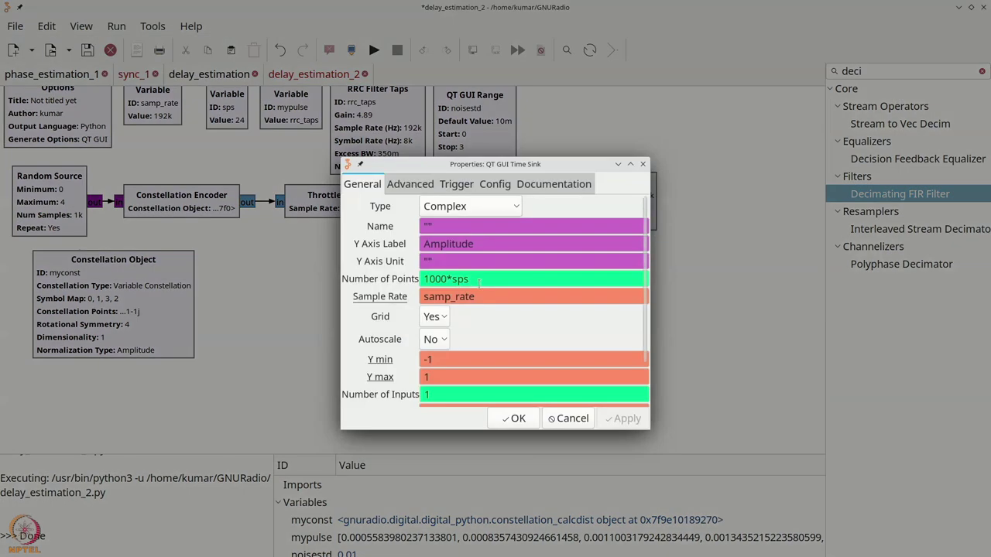
pyautogui.press('BackSpace')
pyautogui.click(513, 418)
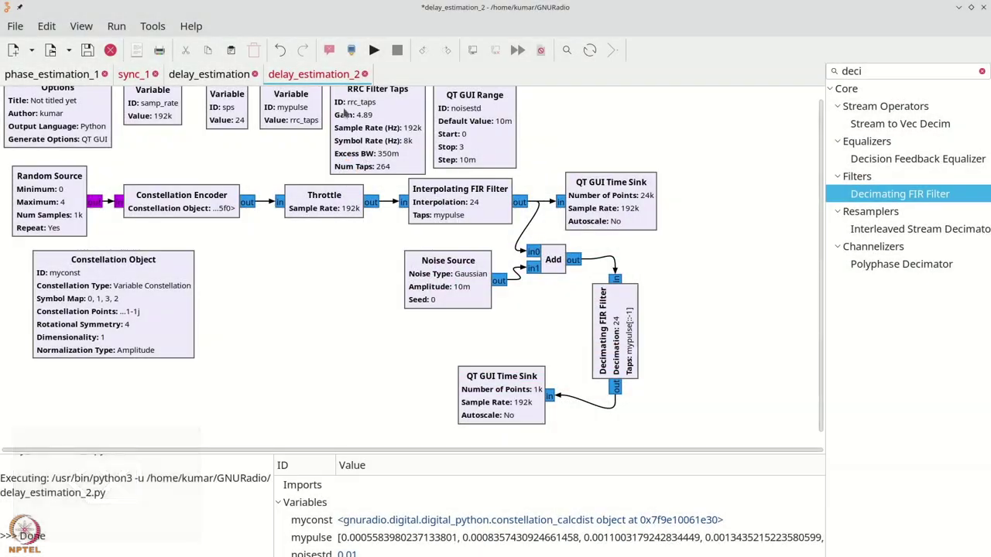
# Run the flowgraph, examine the decimated matched-filter signal closely in the upper time plot, and close the plot window.
pyautogui.click(370, 52)
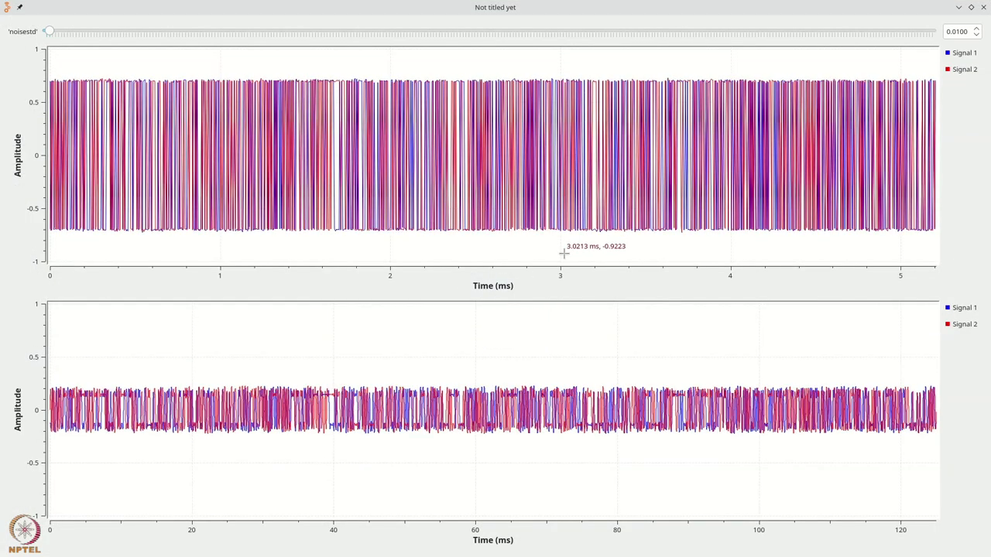
pyautogui.moveTo(610, 244); pyautogui.dragTo(605, 249)
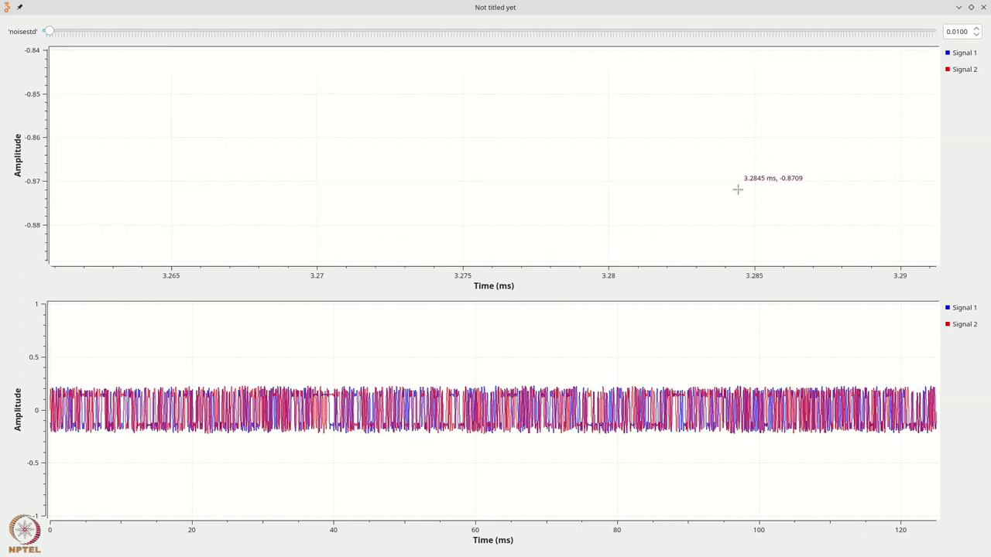
pyautogui.rightClick(695, 201)
pyautogui.moveTo(759, 79); pyautogui.dragTo(843, 255)
pyautogui.click(977, 35)
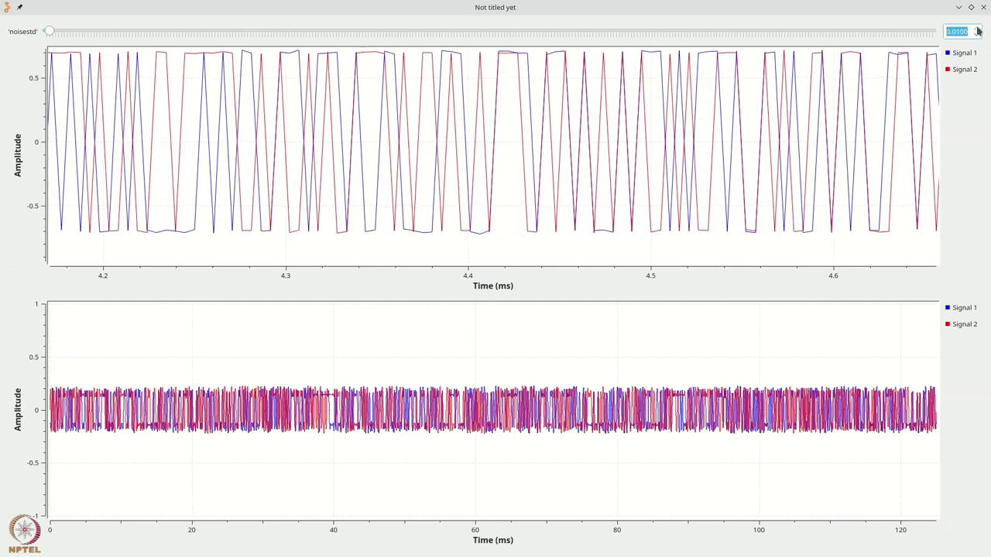
pyautogui.click(983, 7)
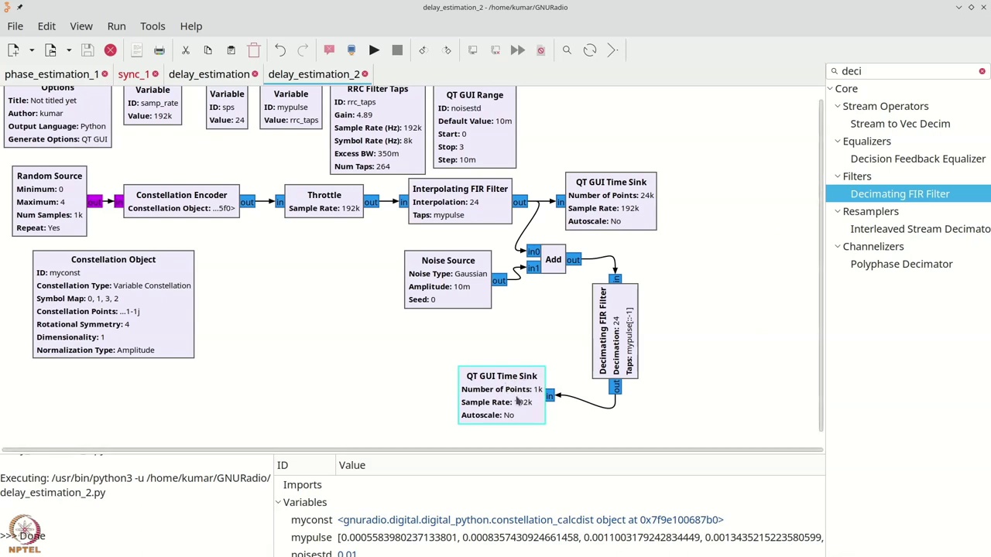
# Replace the lower QT GUI Time Sink with a QT GUI Constellation Sink, flipped so its input faces the Decimating FIR Filter.
pyautogui.press('Delete')
pyautogui.hotkey('ctrl', 'f')
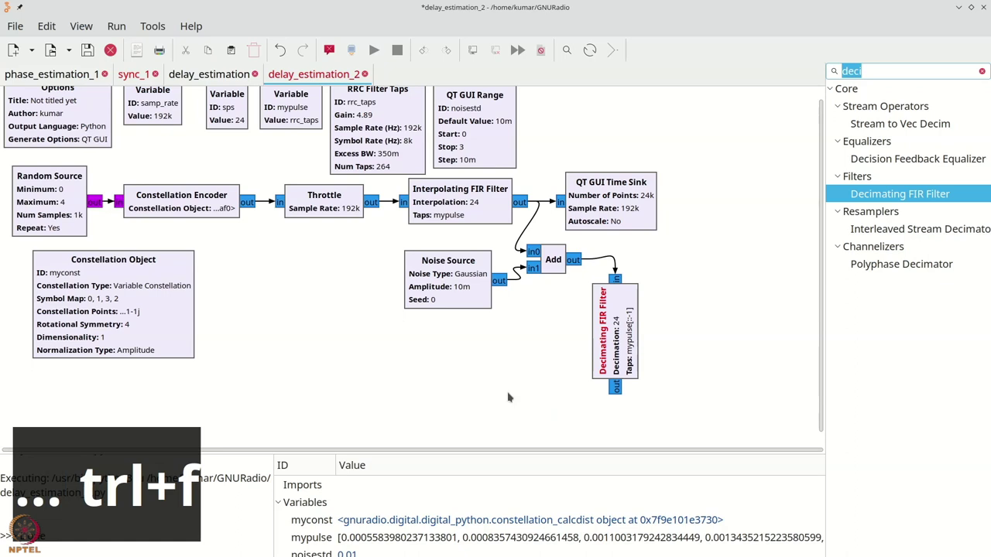
pyautogui.write('const')
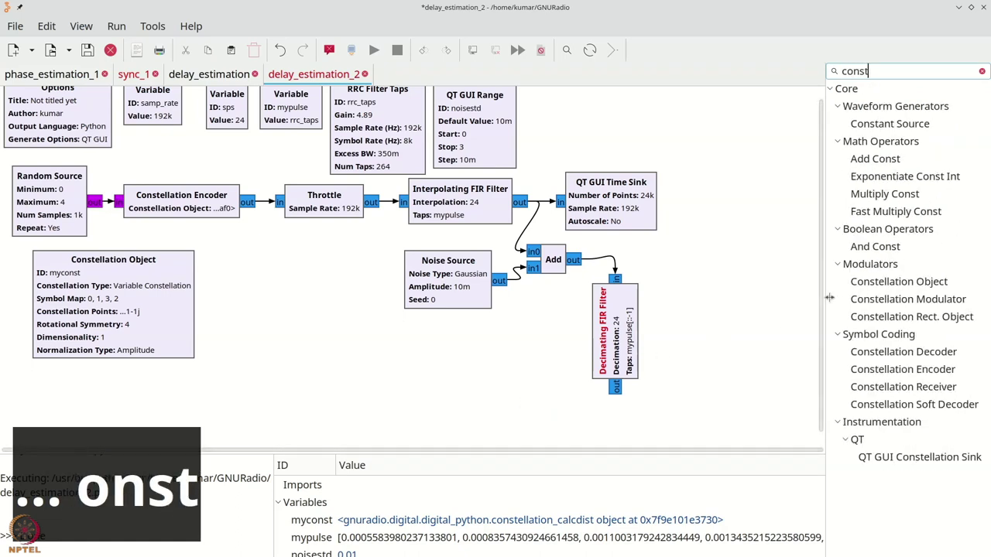
pyautogui.moveTo(919, 457); pyautogui.dragTo(456, 384)
pyautogui.press('Right')
pyautogui.press('Right')
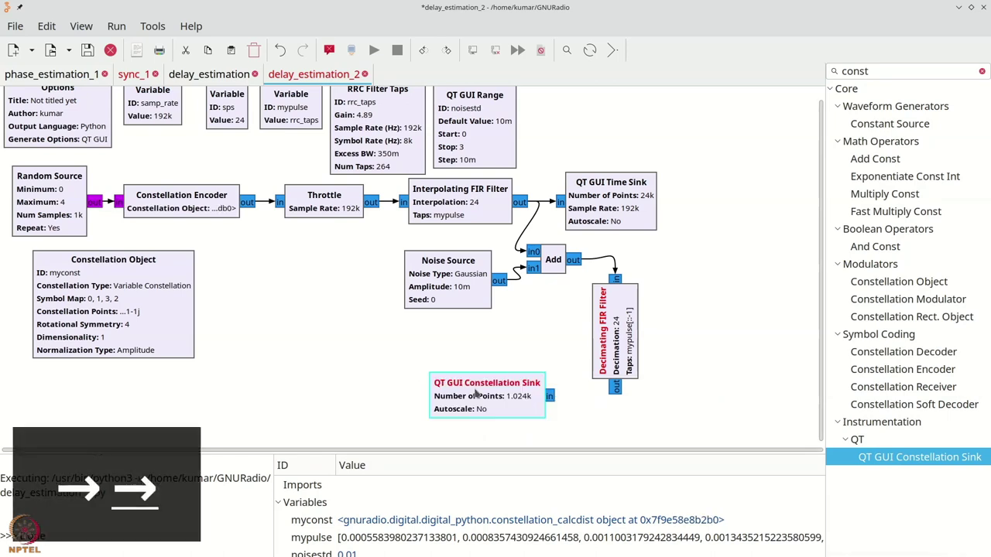
# Connect the Decimating FIR Filter's output to the Constellation Sink and run the flowgraph.
pyautogui.click(615, 389)
pyautogui.click(373, 51)
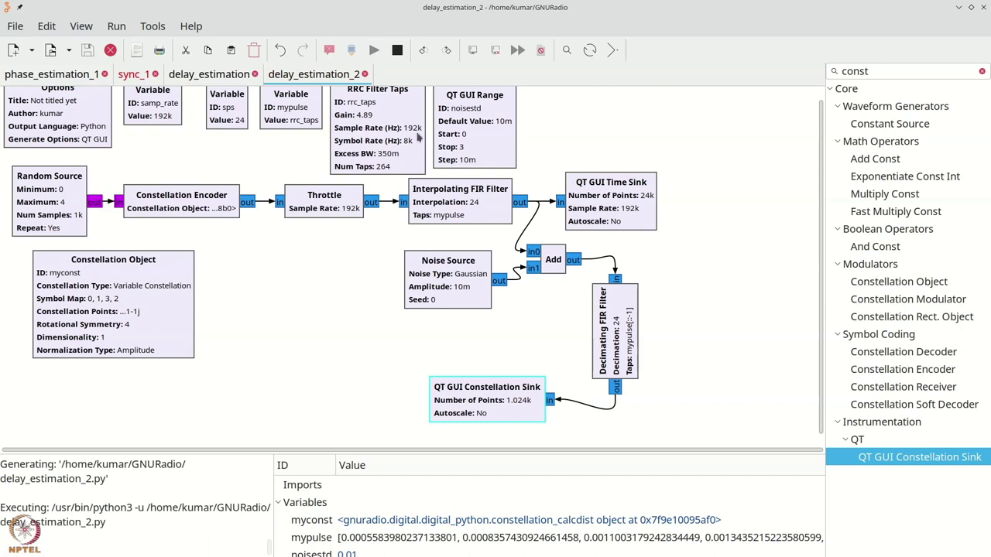
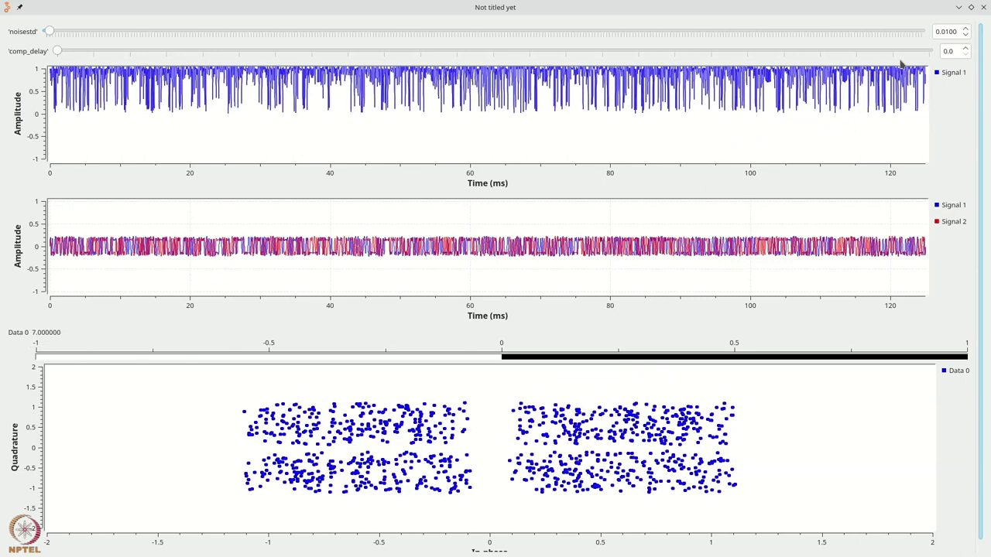
# Raise comp_delay to 7.0 in the running flowgraph to check its effect on the constellation.
pyautogui.click(966, 48)
pyautogui.click(966, 48)
pyautogui.click(967, 48)
pyautogui.click(966, 48)
pyautogui.click(966, 48)
pyautogui.click(966, 48)
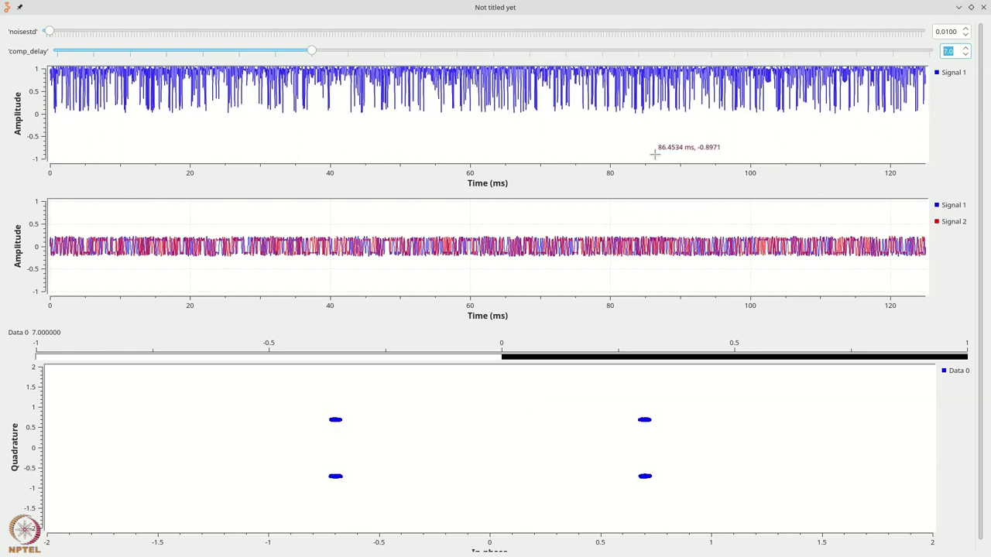
# Examine short stretches of the magnitude plot and the transmitted-signal plot in detail, and close the running flowgraph's window.
pyautogui.click(966, 35)
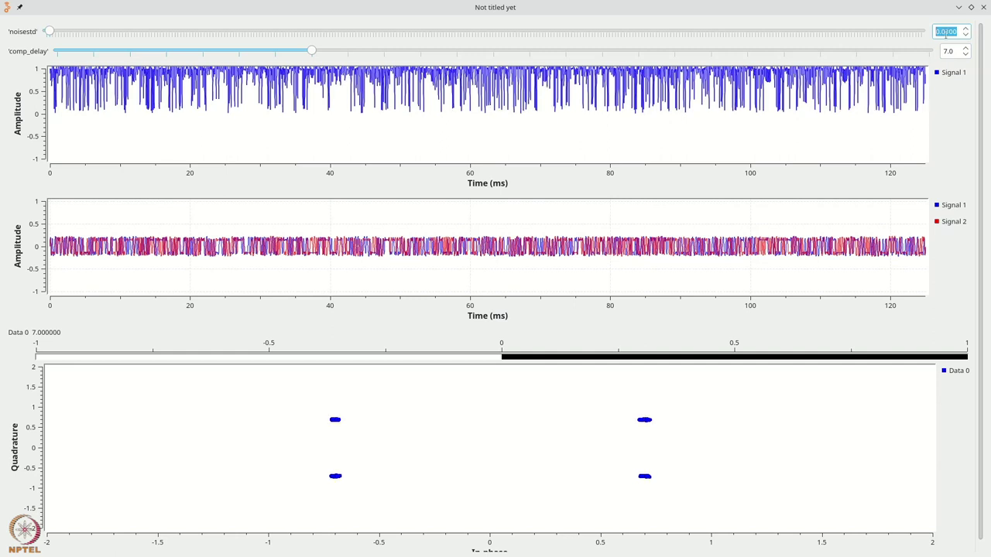
pyautogui.moveTo(487, 270); pyautogui.dragTo(326, 213)
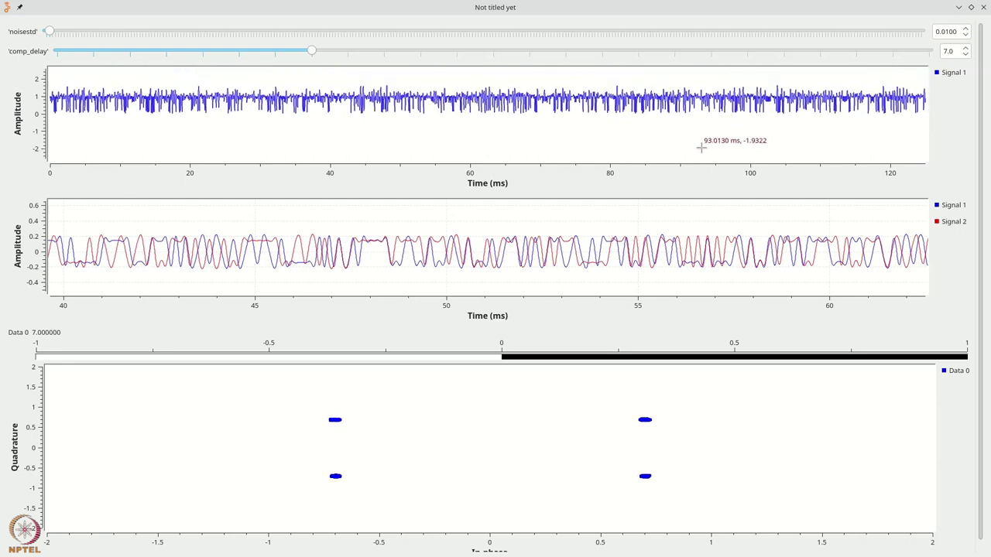
pyautogui.moveTo(559, 139); pyautogui.dragTo(487, 68)
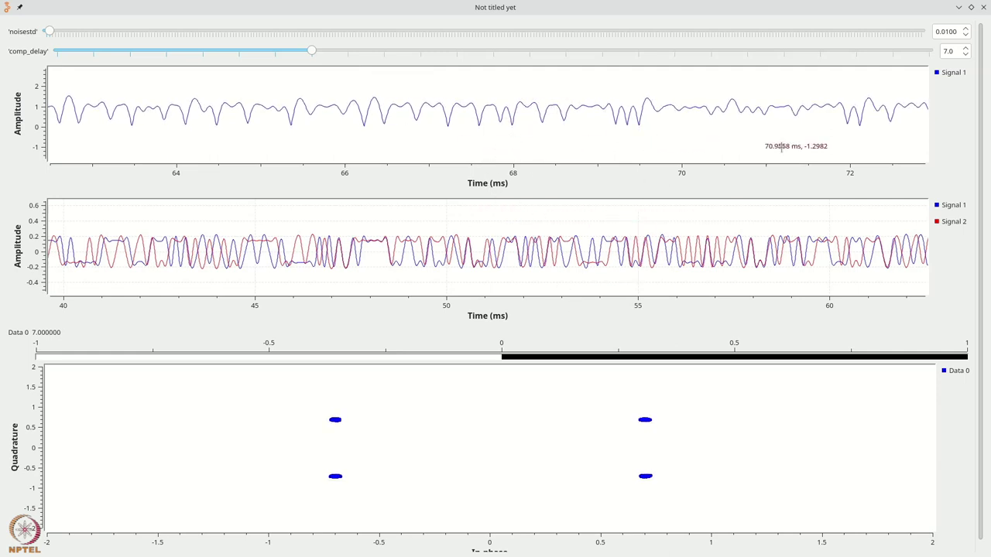
pyautogui.click(983, 7)
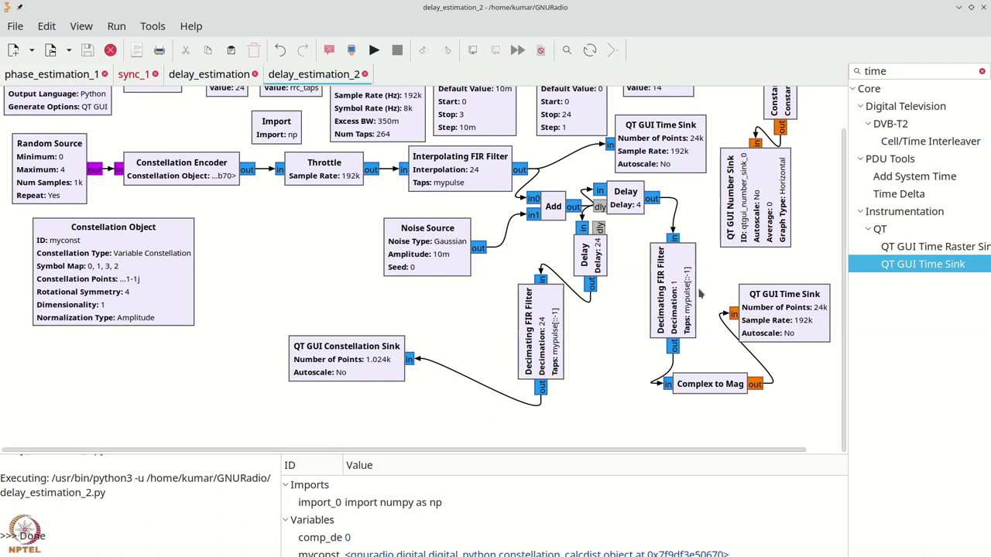
# Set the number of inputs to 3 on the QT GUI Time Sink fed by Complex to Mag.
pyautogui.moveTo(786, 313); pyautogui.dragTo(793, 305)
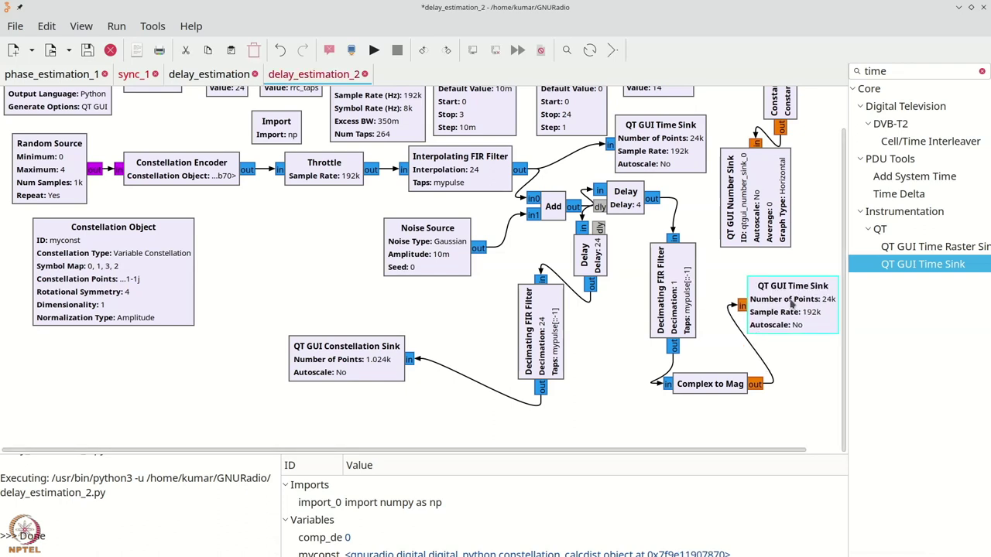
pyautogui.doubleClick(791, 304)
pyautogui.scroll(-2, 427, 340)
pyautogui.moveTo(427, 341); pyautogui.dragTo(410, 338)
pyautogui.write('2')
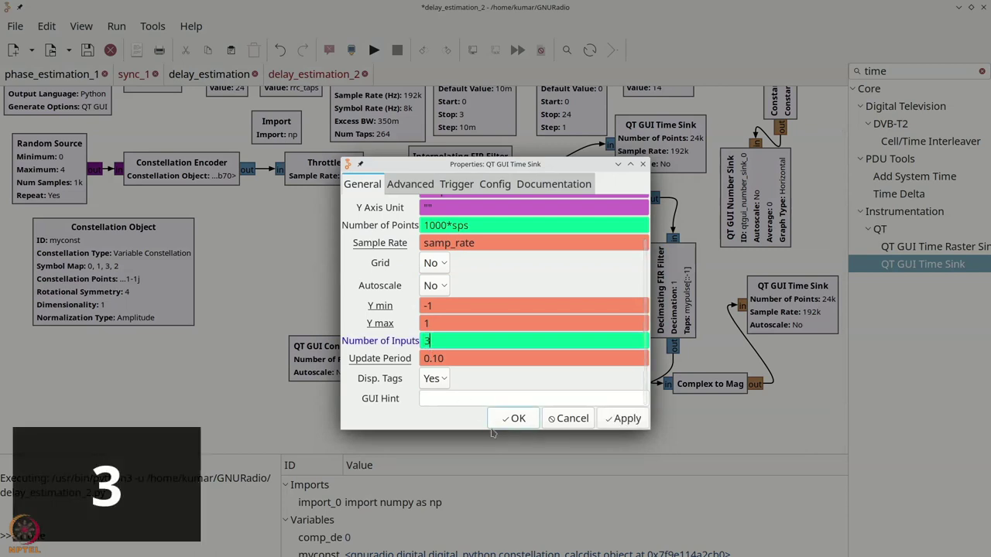
pyautogui.click(508, 425)
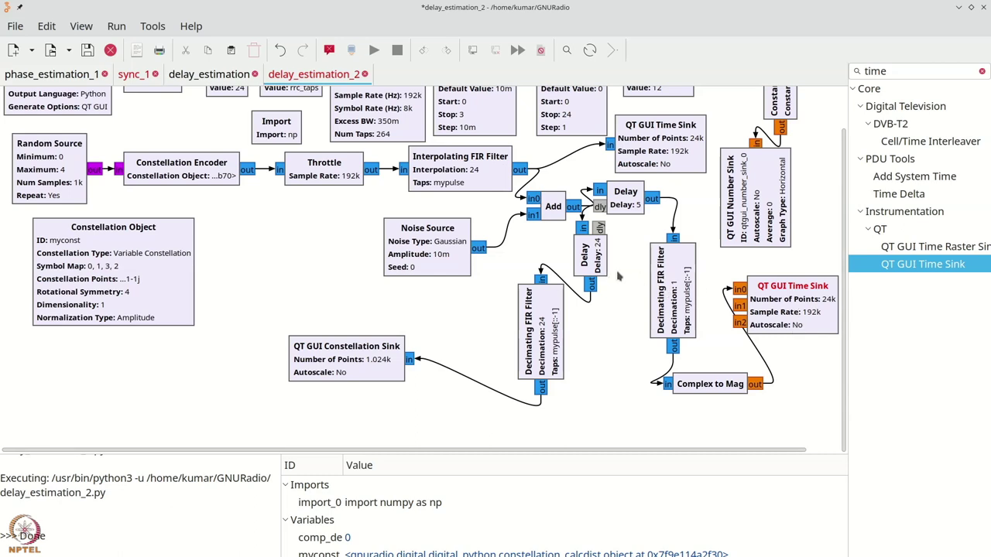
# Shift the three-input time sink and both Decimating FIR Filters slightly to free space beside the sink.
pyautogui.moveTo(748, 293); pyautogui.dragTo(742, 288)
pyautogui.moveTo(532, 309); pyautogui.dragTo(528, 321)
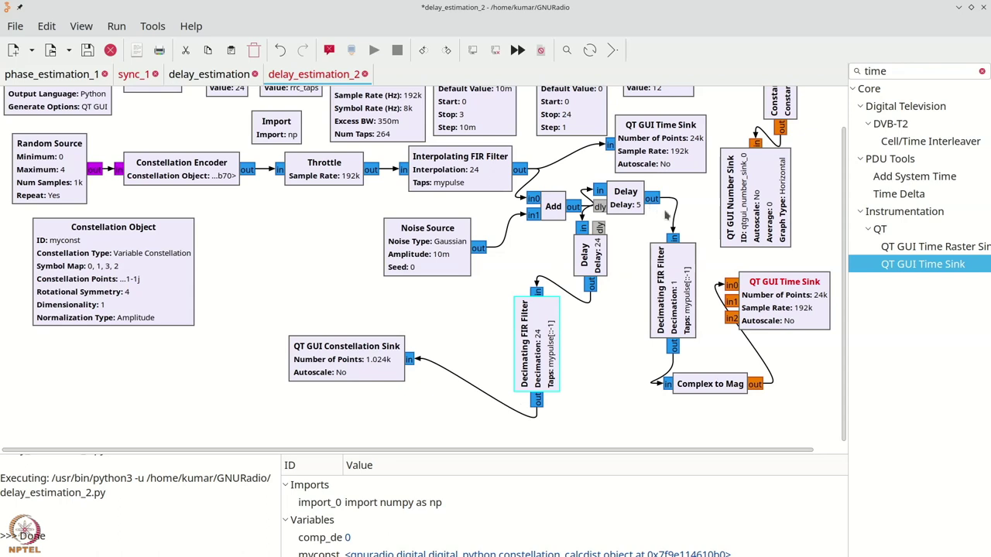
pyautogui.moveTo(676, 293); pyautogui.dragTo(654, 301)
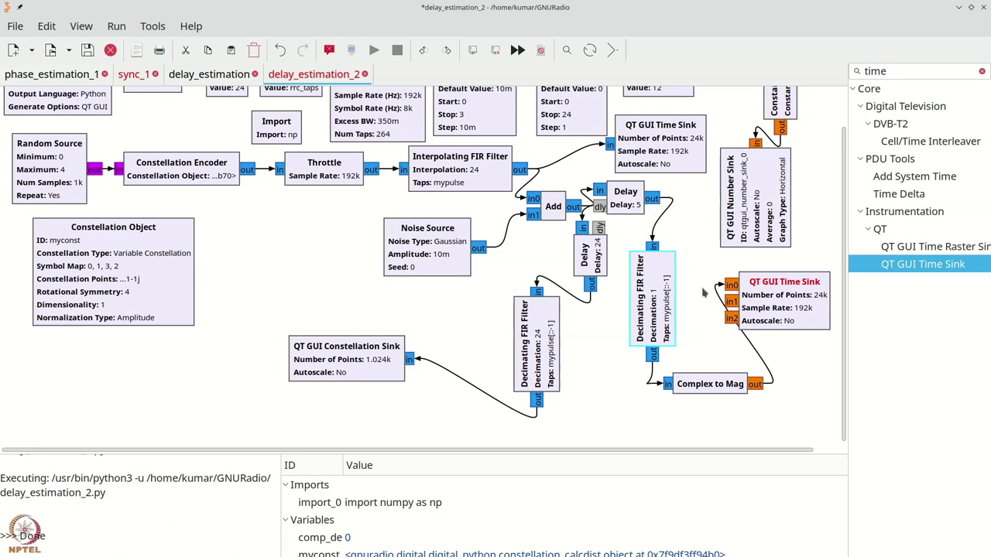
# Reroute the Complex to Mag output from the time sink's in0 to its in2.
pyautogui.click(738, 330)
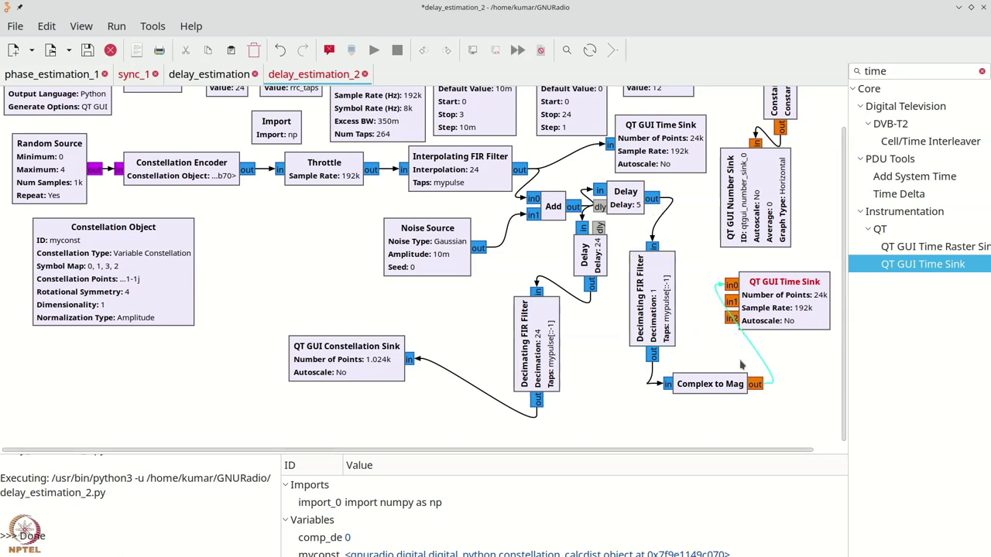
pyautogui.press('Delete')
pyautogui.click(756, 384)
pyautogui.click(731, 317)
# Place a vertically rotated Complex To Float block above the three-input time sink's ports, moving the QT GUI Number Sink slightly aside.
pyautogui.hotkey('ctrl', 'f')
pyautogui.write('compl')
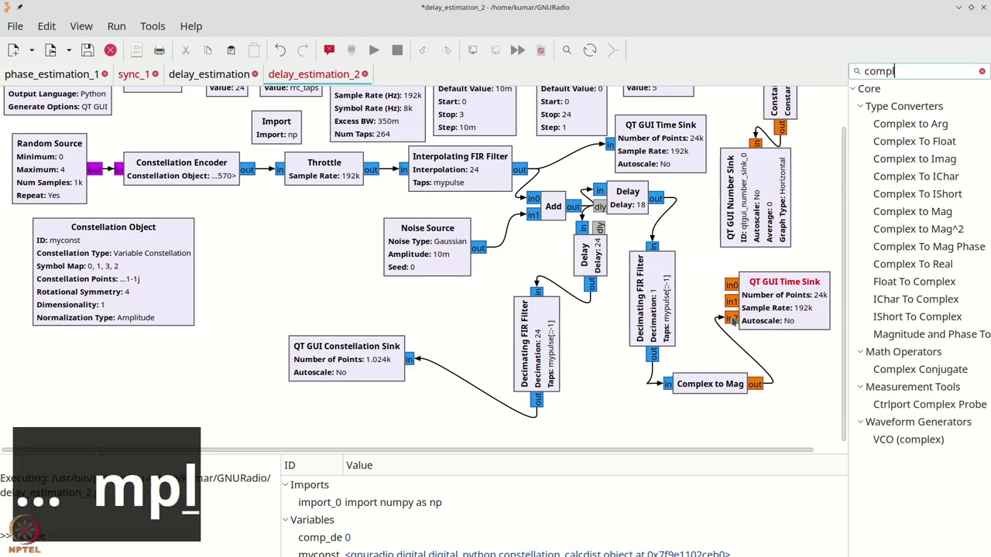
pyautogui.moveTo(914, 141); pyautogui.dragTo(755, 265)
pyautogui.moveTo(755, 194); pyautogui.dragTo(768, 194)
pyautogui.press('Right')
pyautogui.moveTo(735, 272); pyautogui.dragTo(694, 239)
# Connect the upper Delay block's output to the Complex To Float input and move the three-input time sink slightly down.
pyautogui.click(657, 200)
pyautogui.click(701, 217)
pyautogui.moveTo(745, 288); pyautogui.dragTo(745, 300)
# Connect Complex To Float's re output to the time sink's in0 and im to in1, then nudge the converter block.
pyautogui.click(695, 307)
pyautogui.click(732, 299)
pyautogui.click(711, 307)
pyautogui.click(730, 315)
pyautogui.click(689, 272)
pyautogui.moveTo(689, 272); pyautogui.dragTo(695, 266)
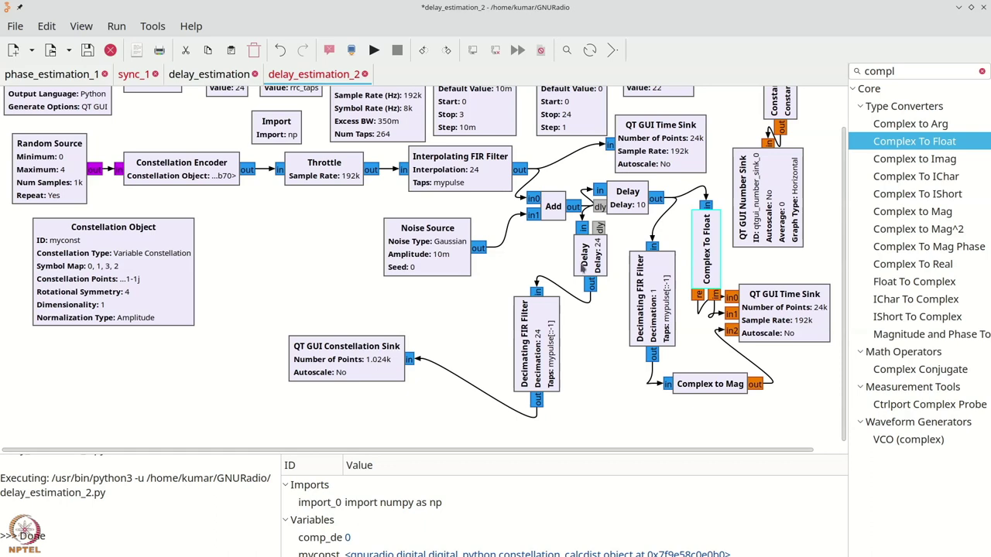
# Set the value of the mypulse variable to np.arange(sps) / sps.
pyautogui.scroll(2, 377, 197)
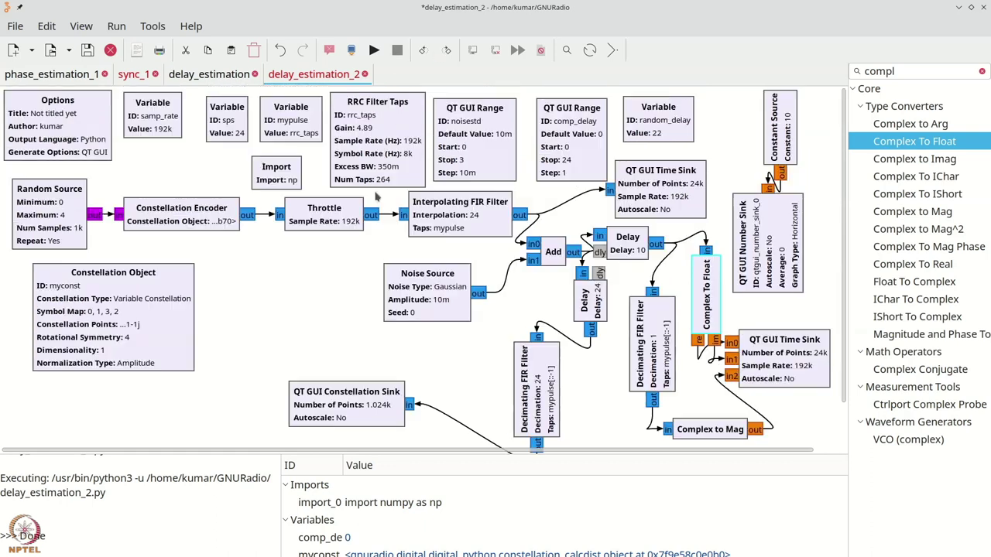
pyautogui.doubleClick(291, 133)
pyautogui.moveTo(467, 219); pyautogui.dragTo(306, 194)
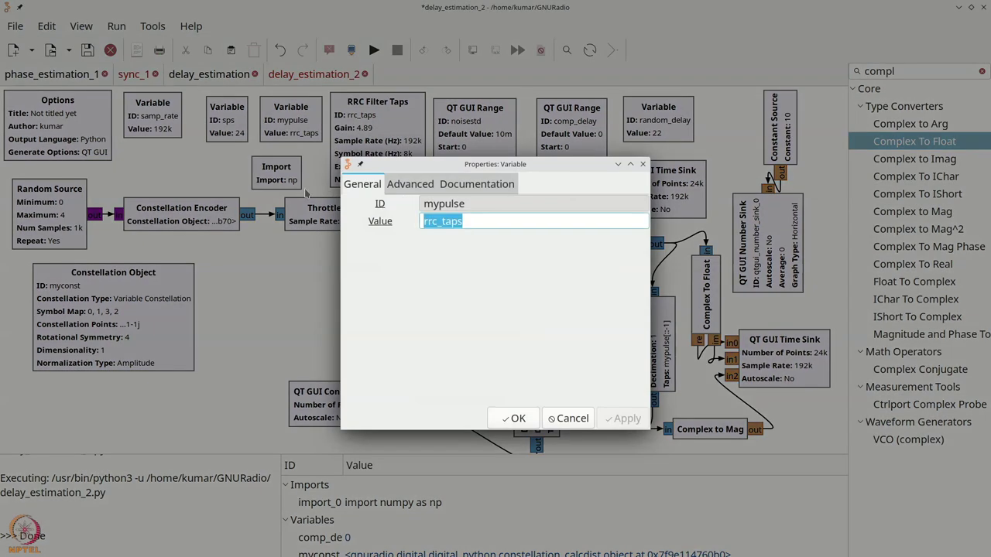
pyautogui.write('np.')
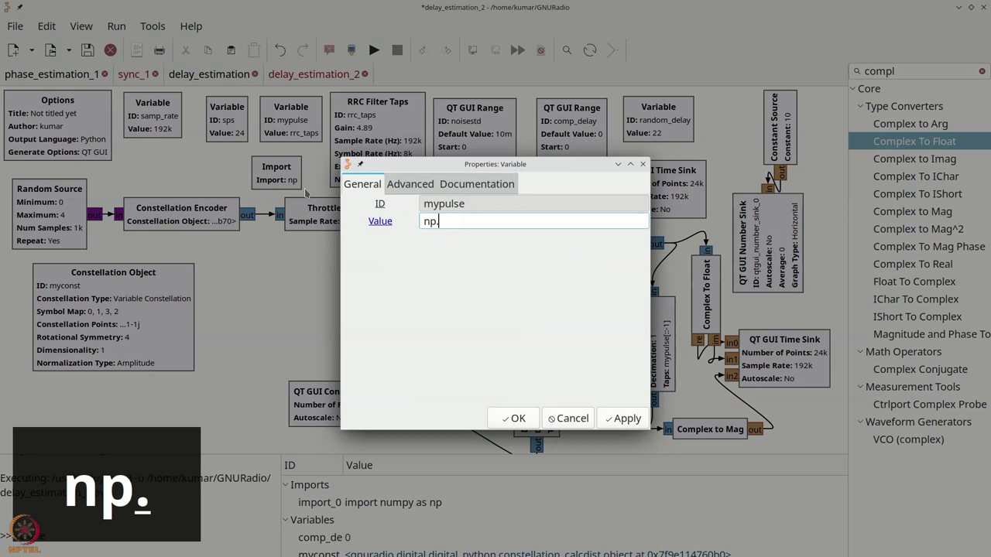
pyautogui.write('arandg')
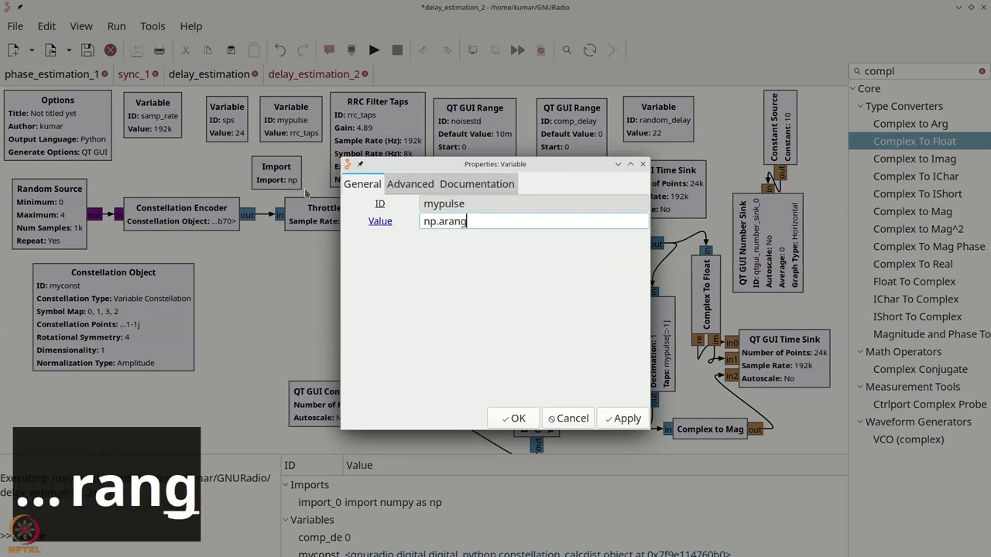
pyautogui.write('e(sps) / sps')
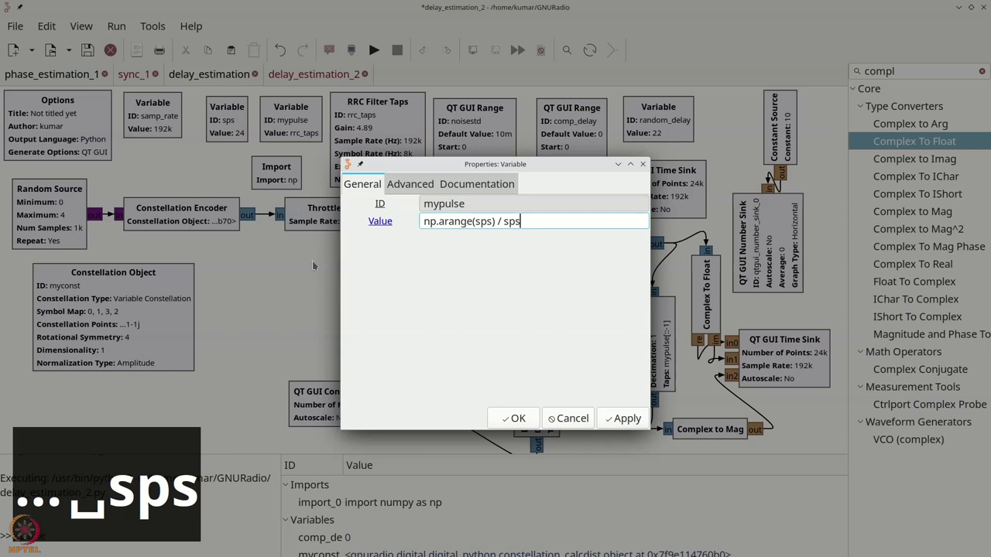
pyautogui.click(514, 418)
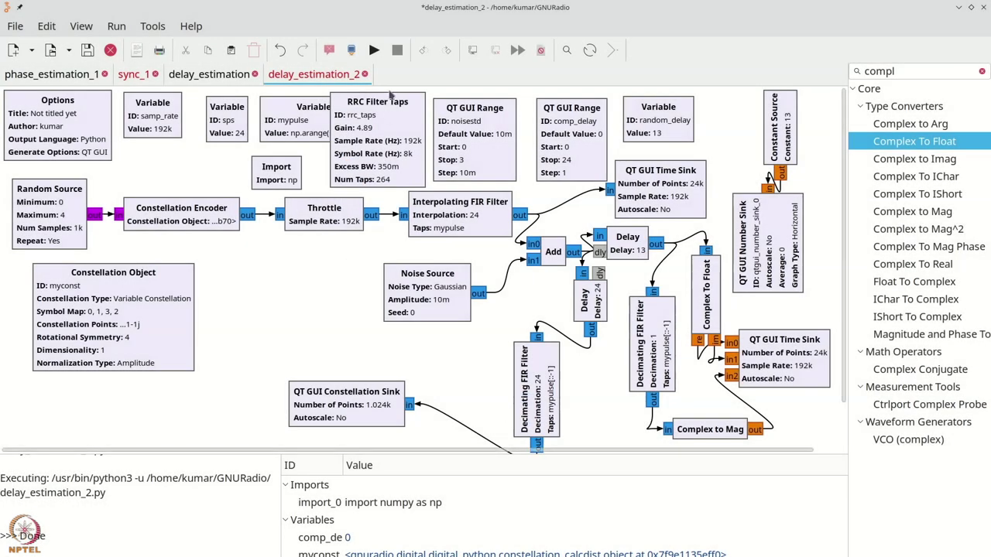
# Run the flowgraph with the ramp pulse, examine the start of the three-signal time plot up close, and close the output window.
pyautogui.click(381, 49)
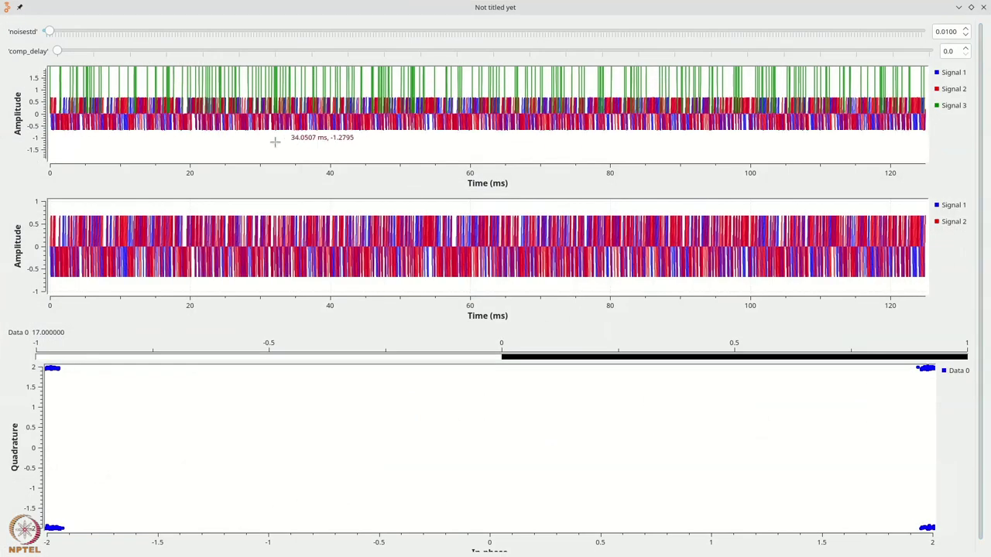
pyautogui.moveTo(139, 128); pyautogui.dragTo(43, 55)
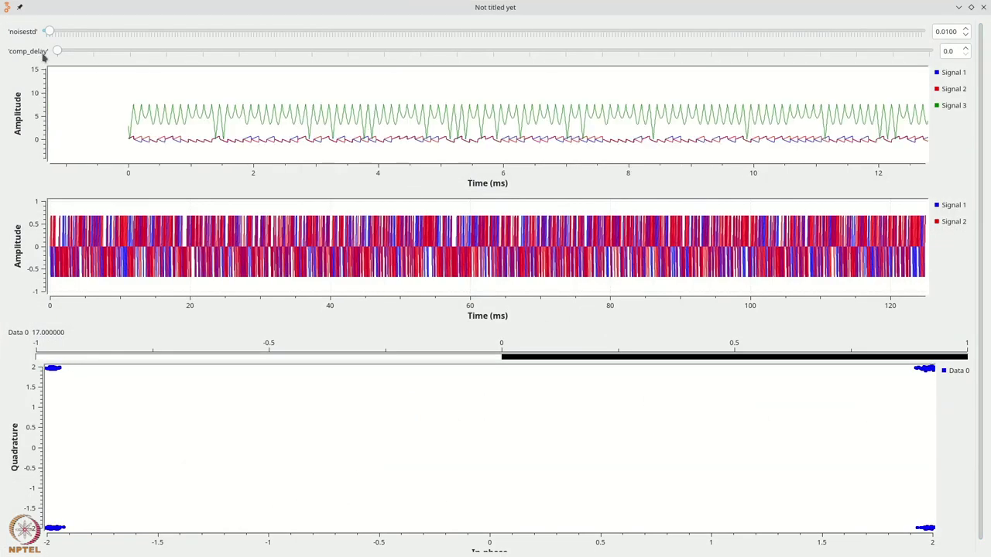
pyautogui.moveTo(104, 86); pyautogui.dragTo(198, 164)
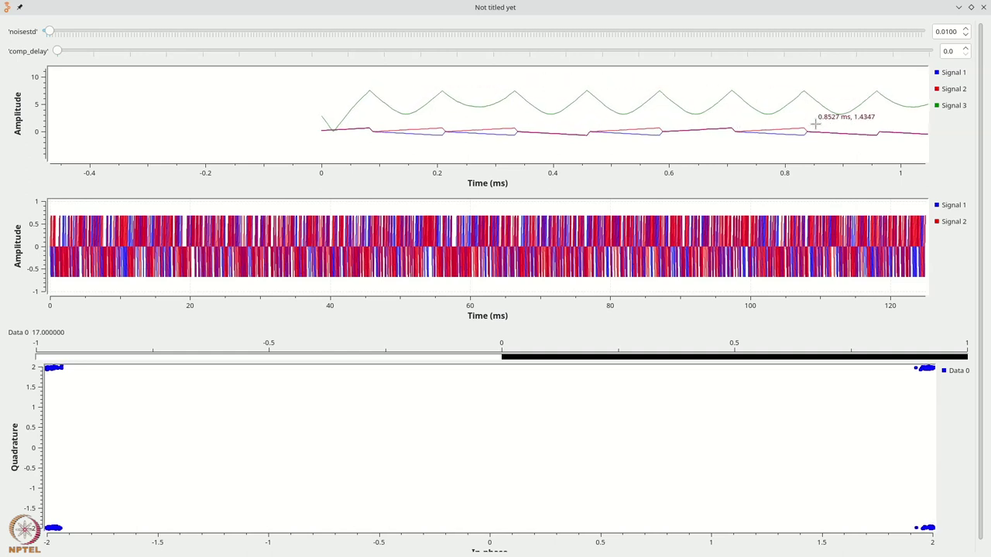
pyautogui.click(983, 7)
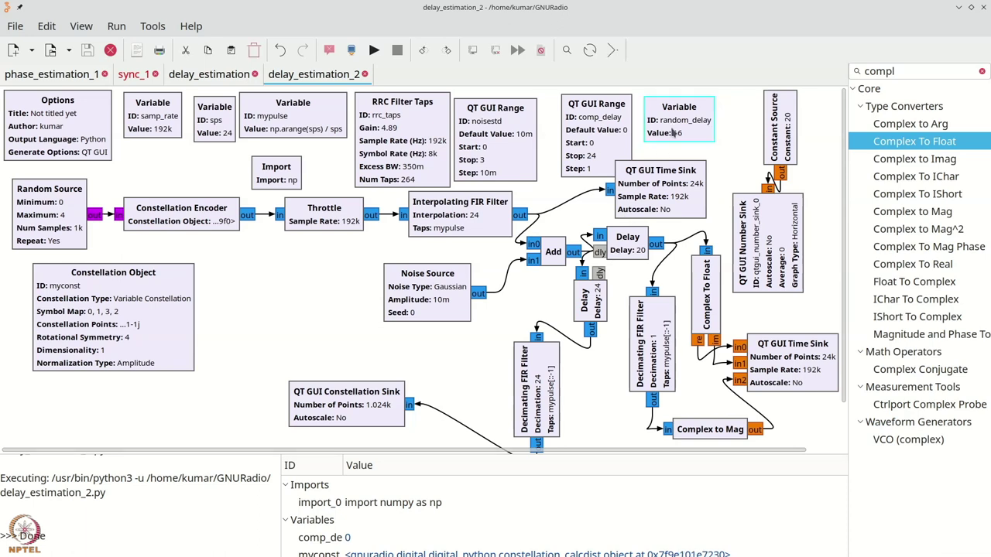
# Set the random_delay variable's value to np.random.randint(0, sps)*0 to force a zero delay.
pyautogui.doubleClick(675, 133)
pyautogui.click(600, 223)
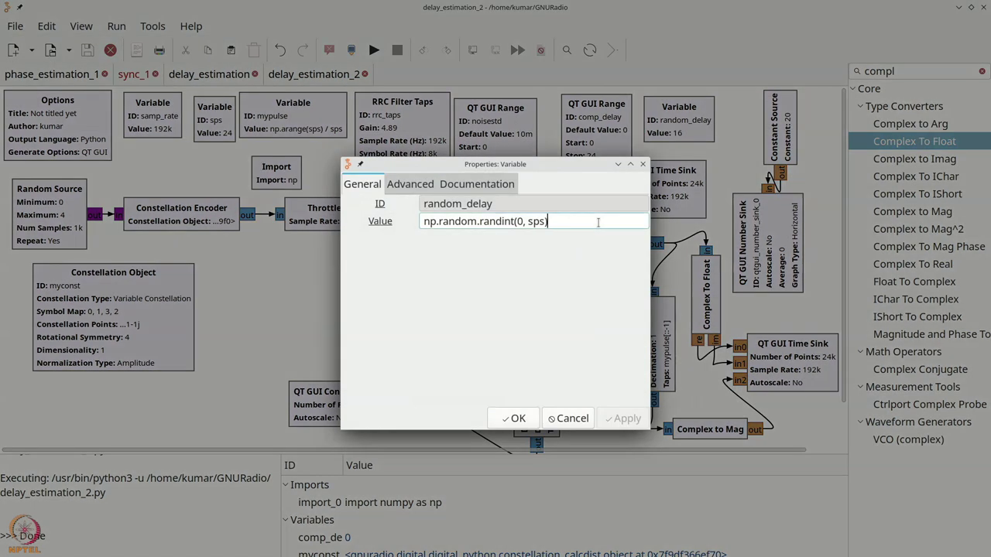
pyautogui.write('*0')
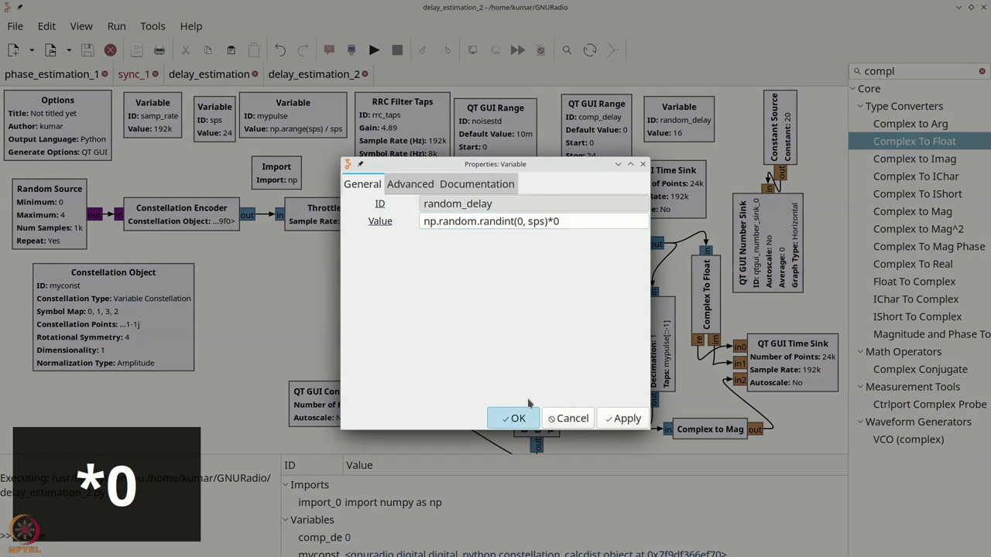
pyautogui.click(515, 418)
# Run the zero-delay flowgraph and magnify the first Signal 3 peak in the three-signal time plot.
pyautogui.press('F6')
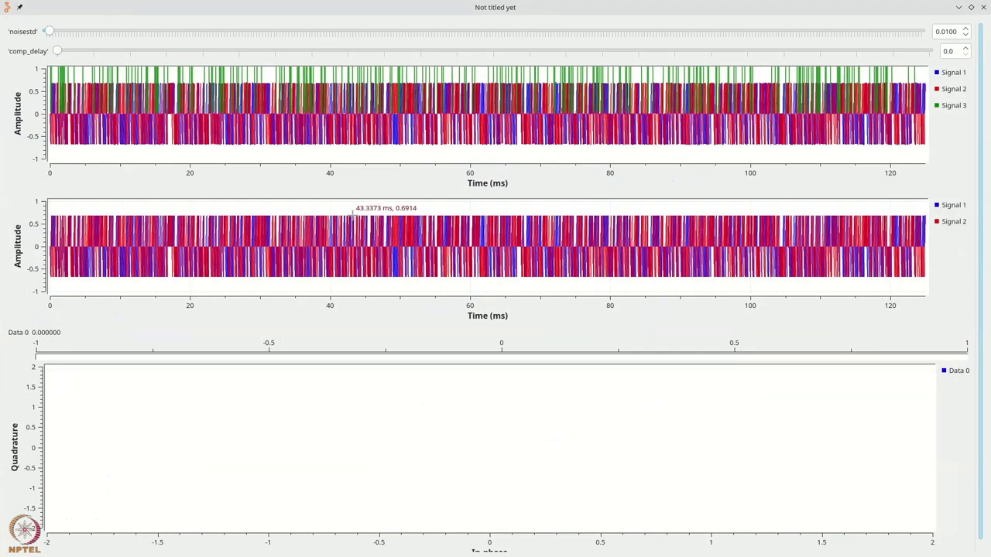
pyautogui.moveTo(144, 140); pyautogui.dragTo(37, 55)
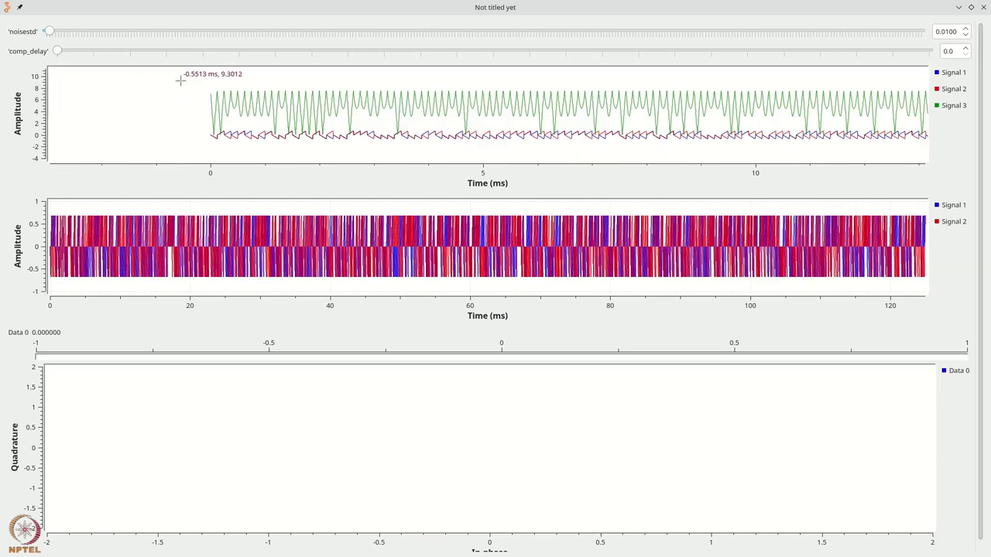
pyautogui.moveTo(179, 79); pyautogui.dragTo(291, 158)
pyautogui.moveTo(243, 69); pyautogui.dragTo(388, 154)
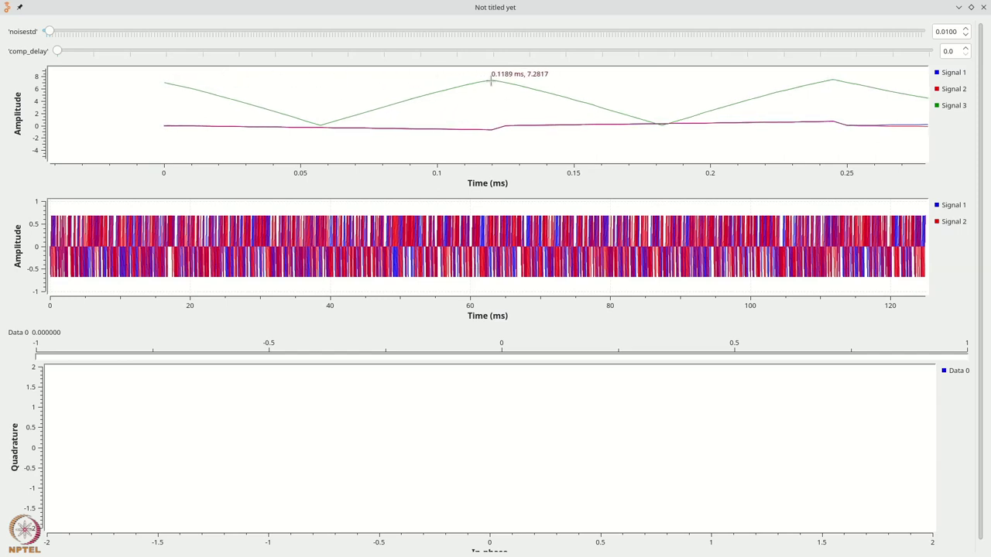
pyautogui.moveTo(510, 96); pyautogui.dragTo(511, 97)
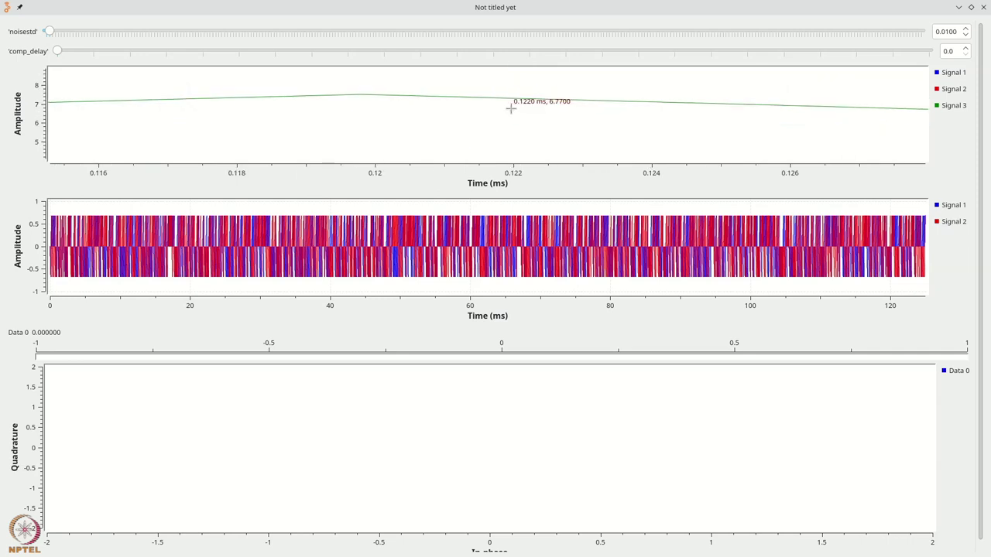
# Set noisestd to 0 and show the grid in the three-signal plot to examine its first peaks, closing the output window when done.
pyautogui.click(966, 36)
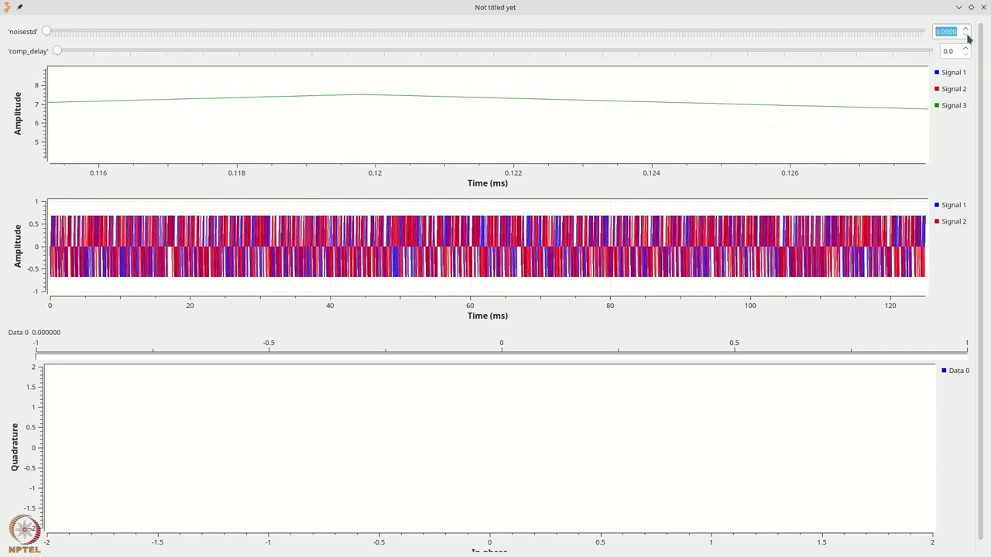
pyautogui.rightClick(500, 101)
pyautogui.click(517, 122)
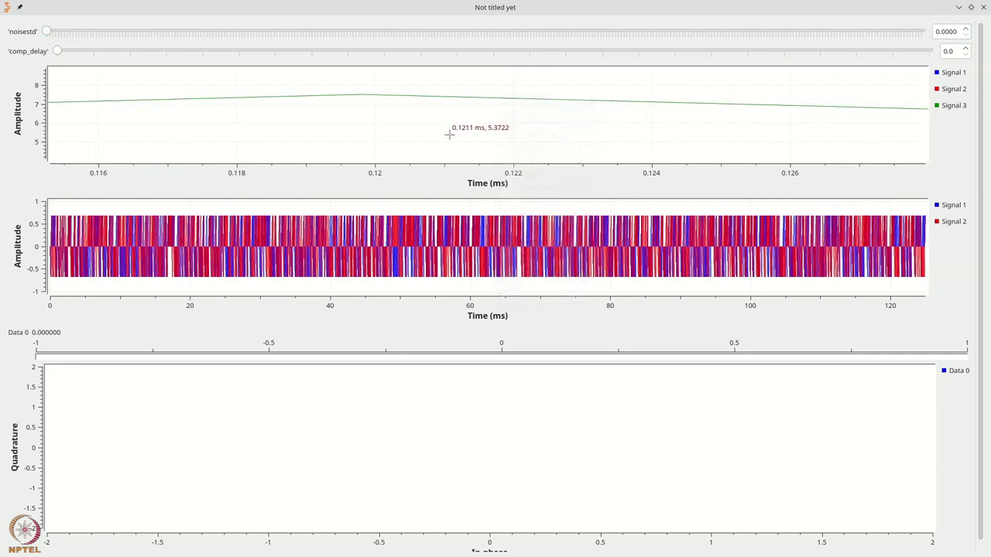
pyautogui.middleClick(351, 104)
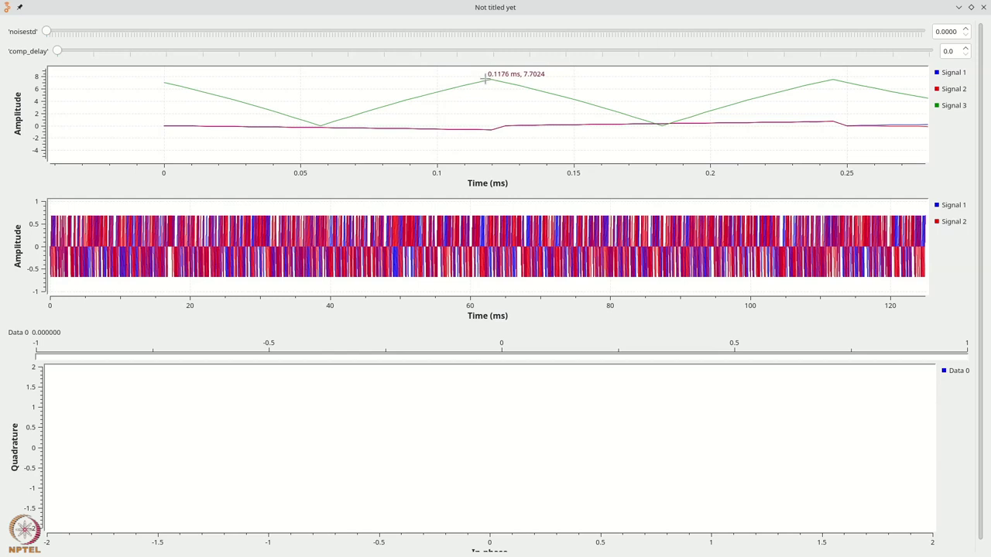
pyautogui.click(983, 8)
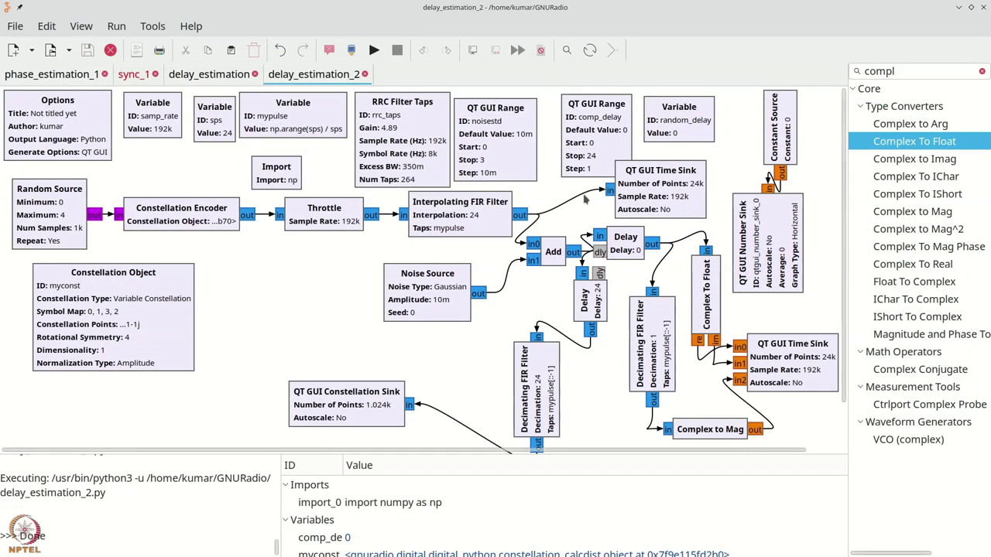
# Remove the *0 factor from random_delay so its value is np.random.randint(0, sps).
pyautogui.doubleClick(691, 133)
pyautogui.click(581, 222)
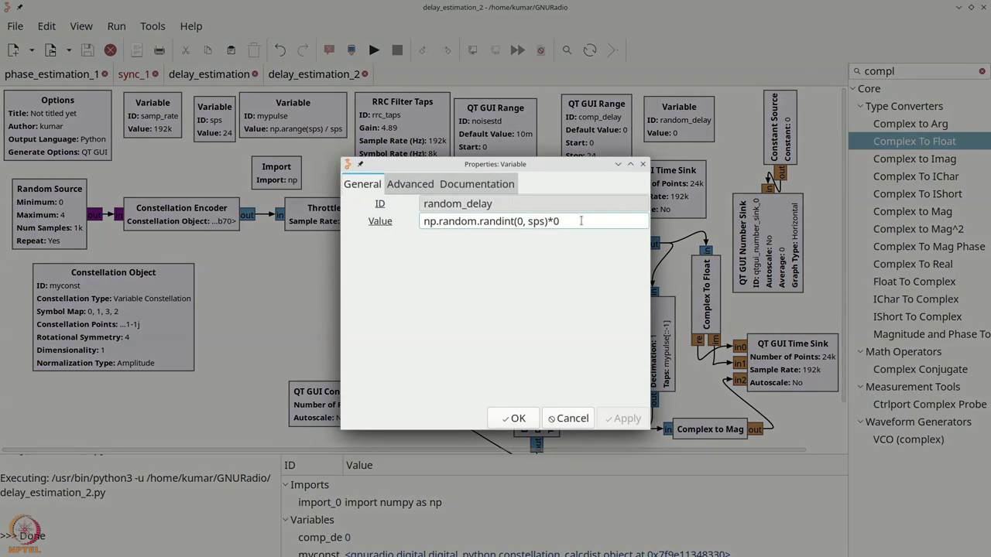
pyautogui.press('BackSpace')
pyautogui.press('BackSpace')
pyautogui.click(517, 418)
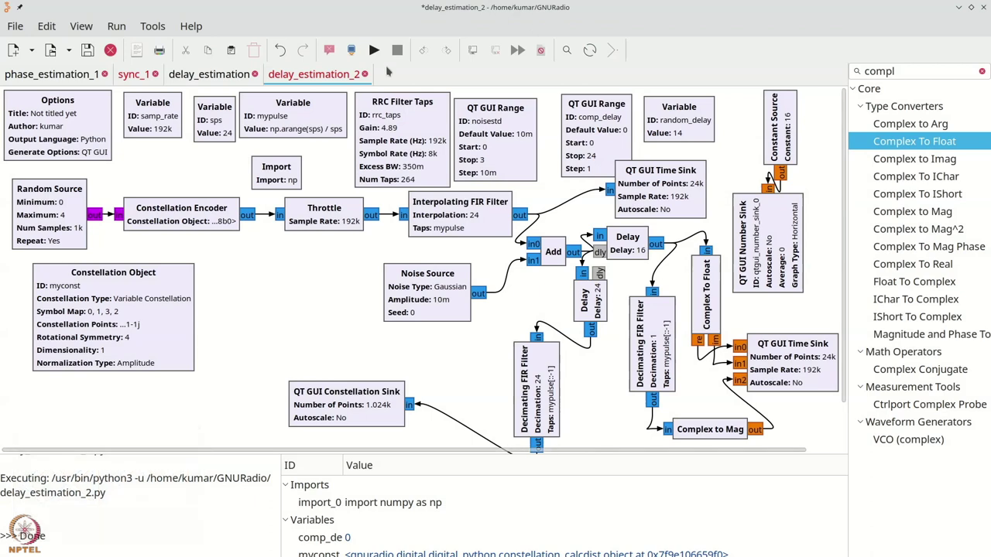
# Run the flowgraph with the random delay and examine the earliest Signal 3 peaks in the three-signal time plot.
pyautogui.click(374, 50)
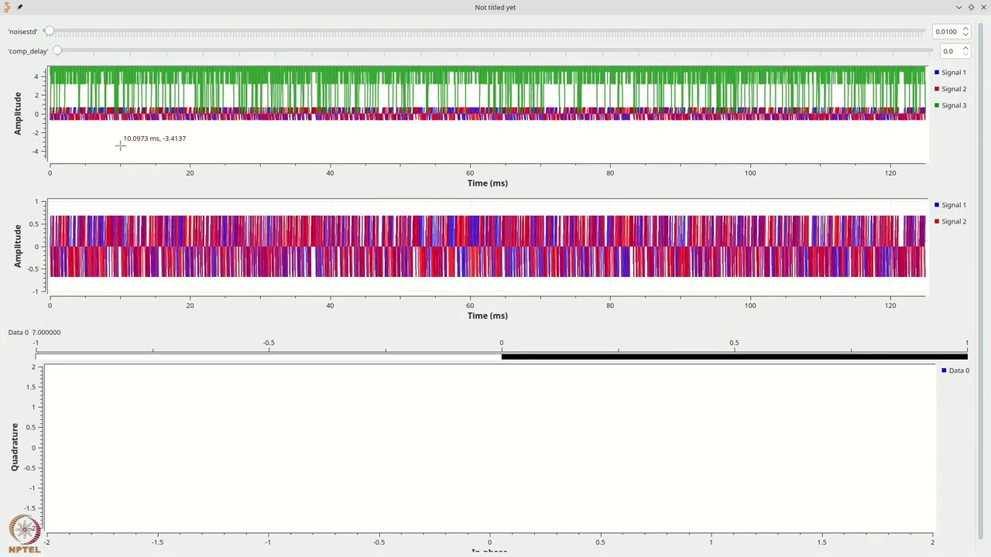
pyautogui.moveTo(71, 132); pyautogui.dragTo(46, 77)
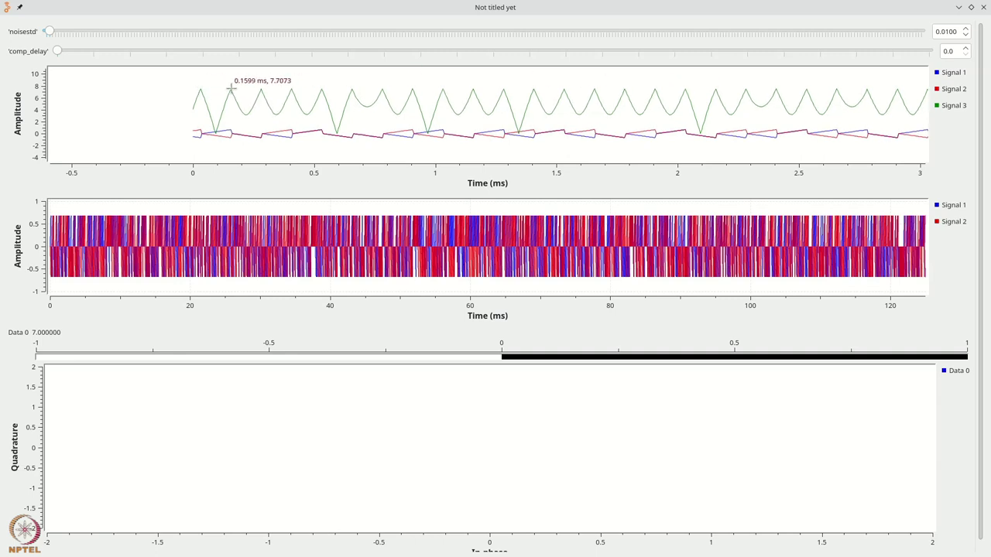
pyautogui.moveTo(226, 83); pyautogui.dragTo(236, 94)
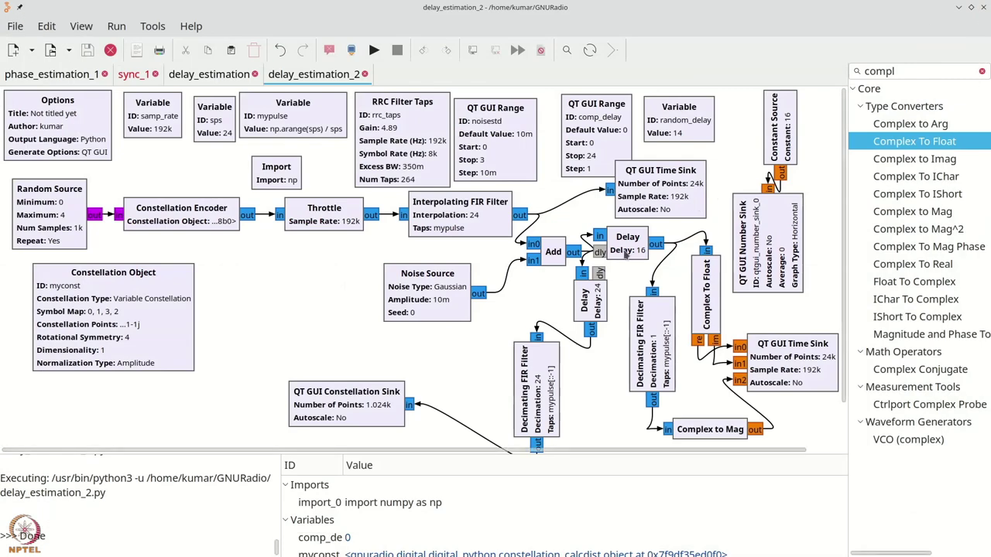
# Append *0 to the random_delay variable's value, making it np.random.randint(0, sps)*0, and keep its ID as random_delay.
pyautogui.doubleClick(625, 248)
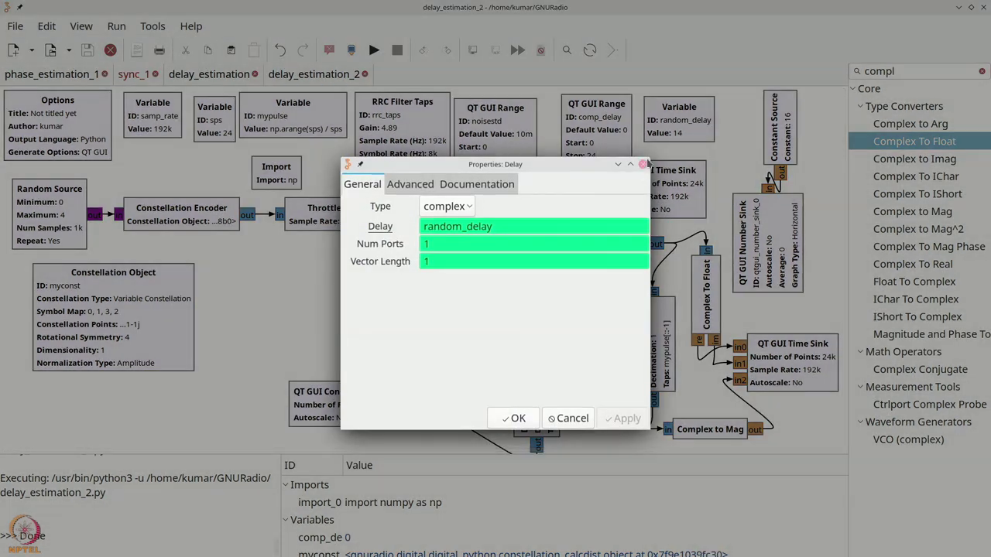
pyautogui.click(643, 164)
pyautogui.doubleClick(678, 118)
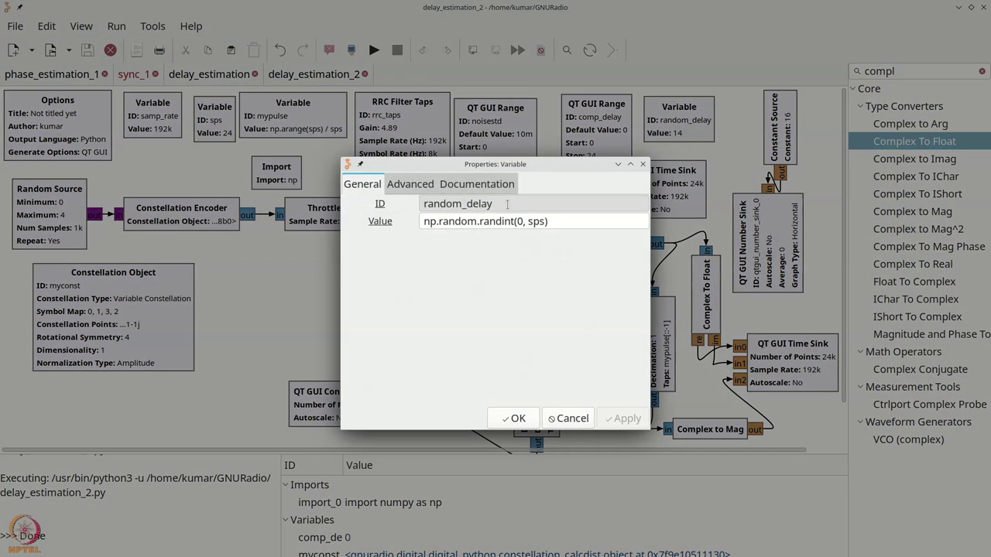
pyautogui.write('*)')
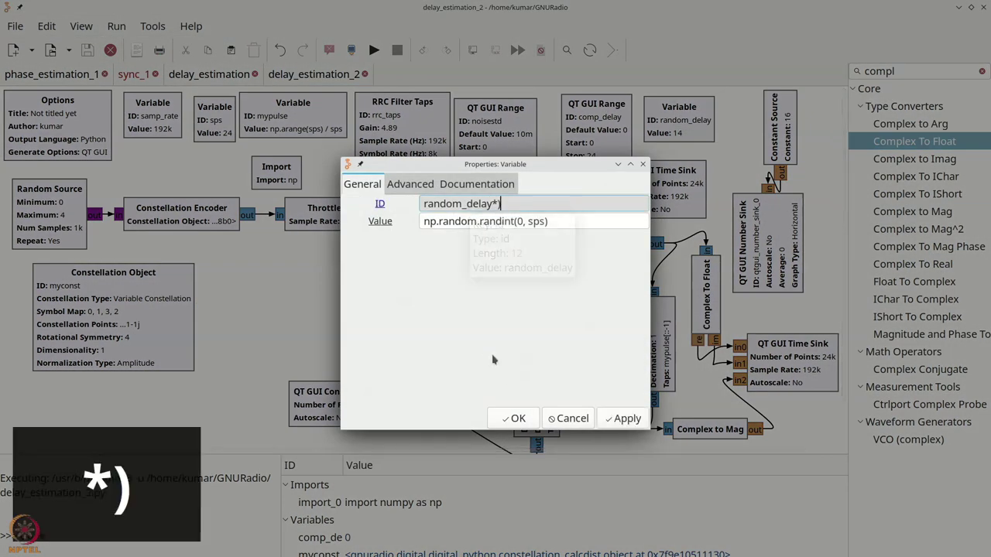
pyautogui.press('BackSpace')
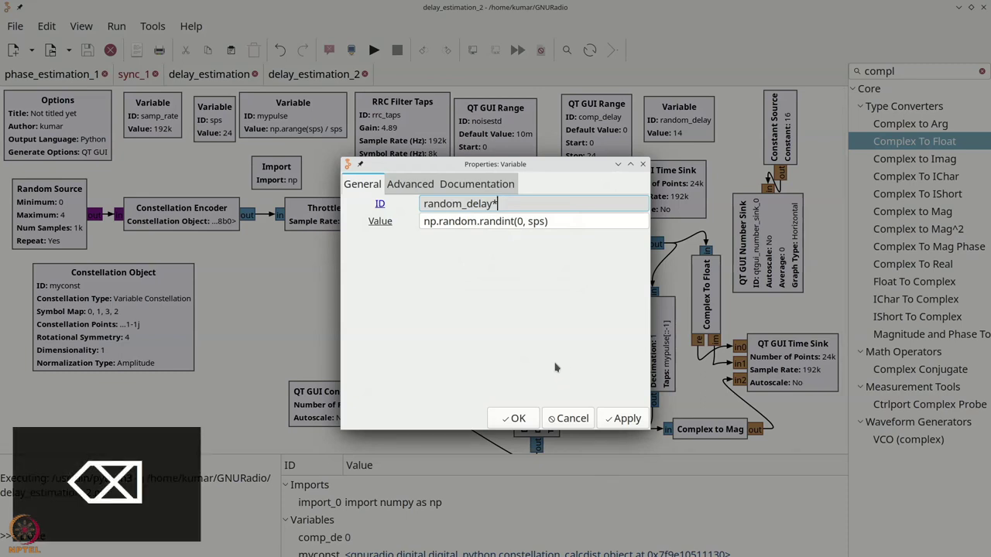
pyautogui.press('F12')
pyautogui.press('BackSpace')
pyautogui.click(599, 225)
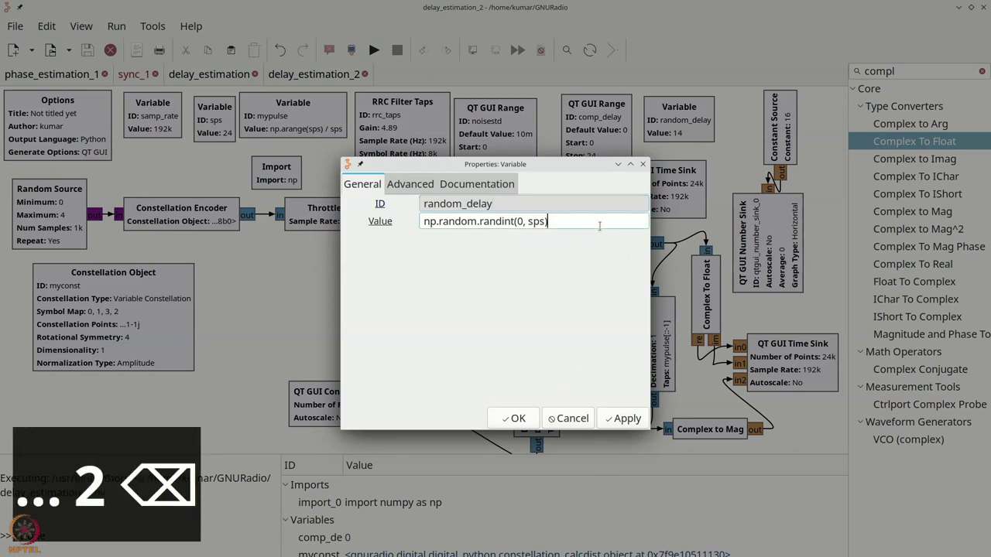
pyautogui.write('*0')
pyautogui.click(516, 416)
# Rerun the flowgraph with zero delay, examine the time position of the first Signal 3 peak, and close the output window.
pyautogui.click(374, 49)
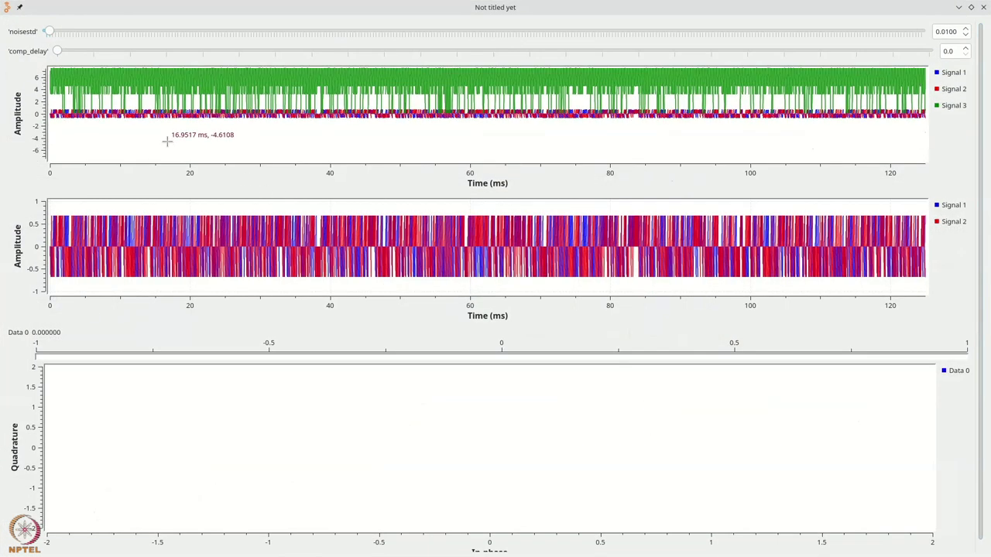
pyautogui.moveTo(83, 140); pyautogui.dragTo(48, 69)
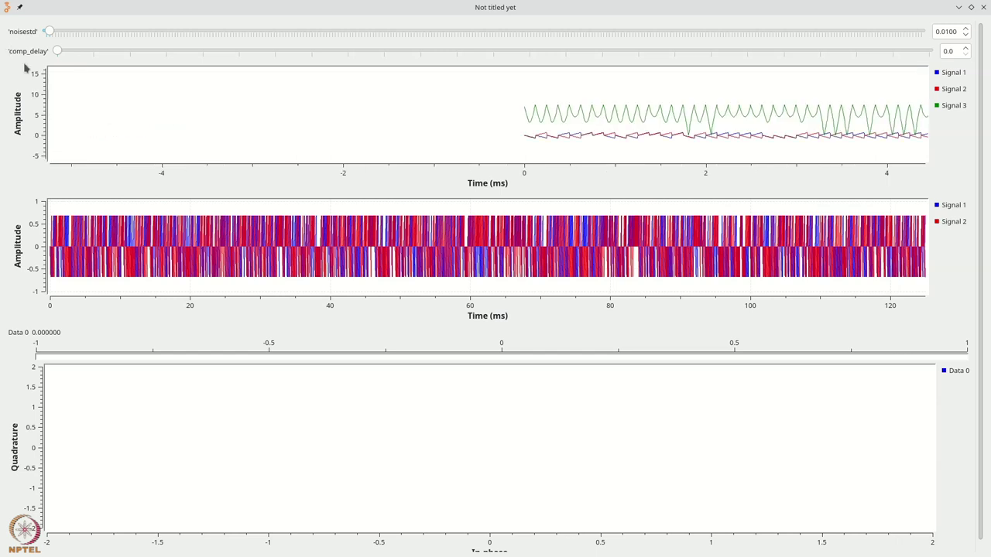
pyautogui.moveTo(511, 96); pyautogui.dragTo(573, 163)
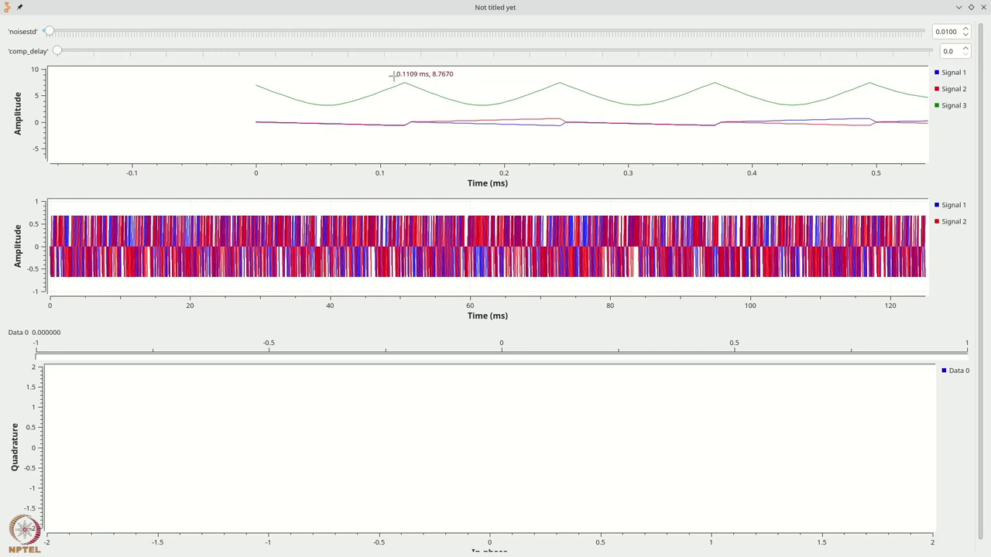
pyautogui.moveTo(375, 72); pyautogui.dragTo(451, 104)
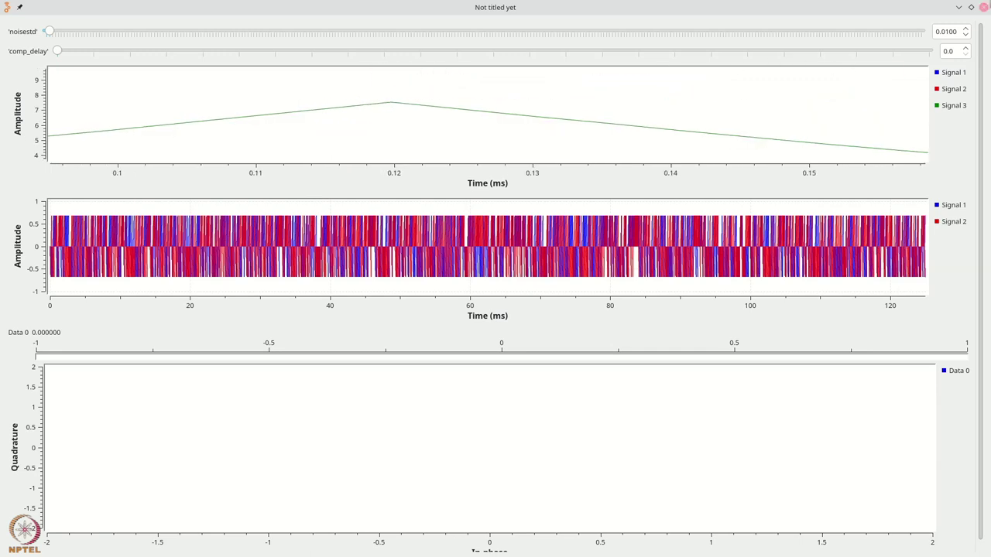
pyautogui.hotkey('alt', 'F4')
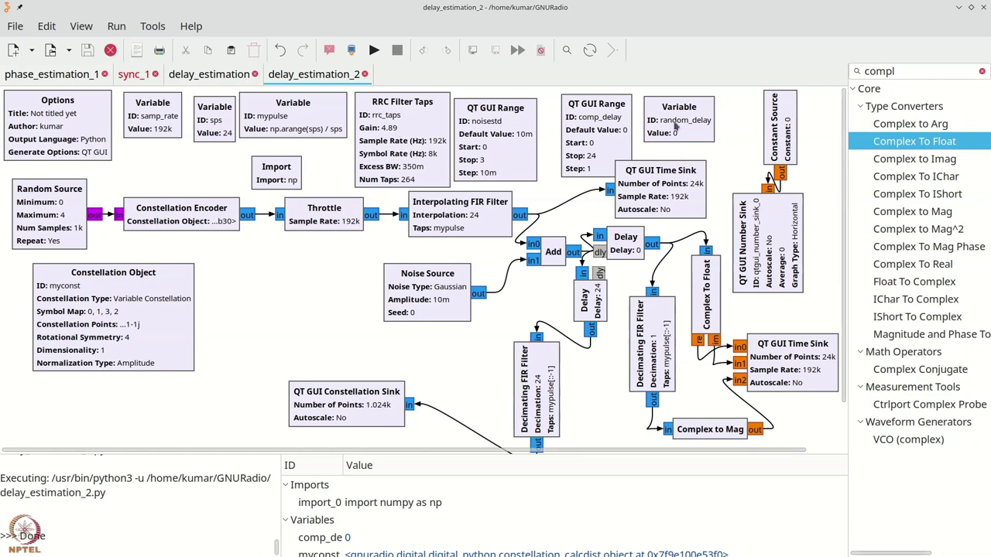
# Remove the *0 factor from the random_delay variable so its value is np.random.randint(0, sps) again.
pyautogui.doubleClick(675, 127)
pyautogui.click(569, 221)
pyautogui.press('BackSpace')
pyautogui.press('BackSpace')
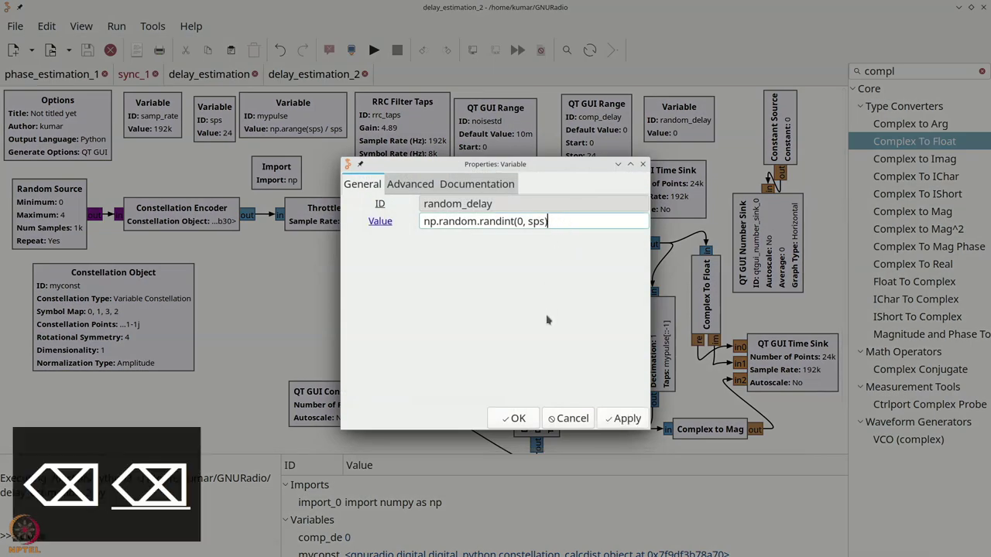
pyautogui.click(517, 419)
# Run the flowgraph with the random delay and examine the time position of the second Signal 3 peak.
pyautogui.click(373, 50)
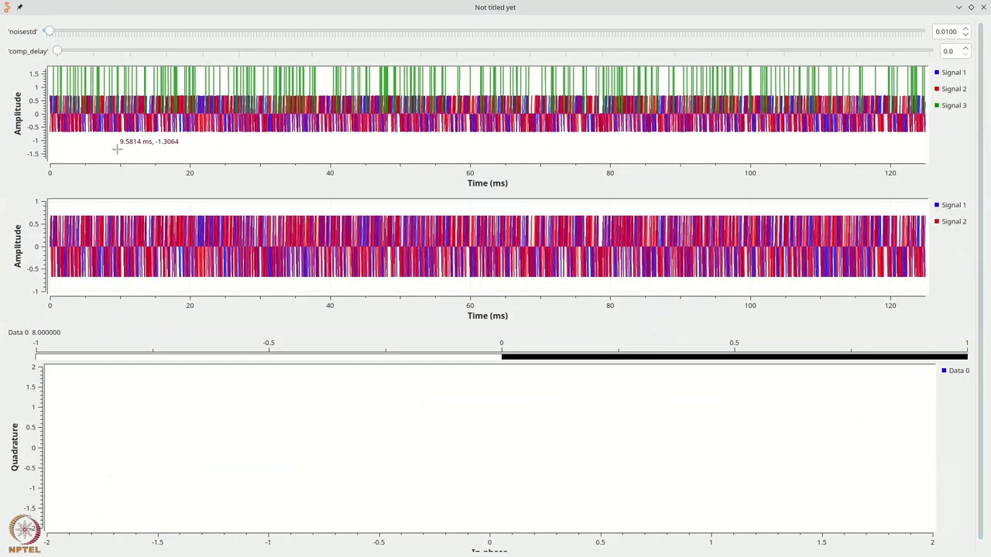
pyautogui.moveTo(114, 126); pyautogui.dragTo(23, 42)
pyautogui.moveTo(283, 73); pyautogui.dragTo(359, 164)
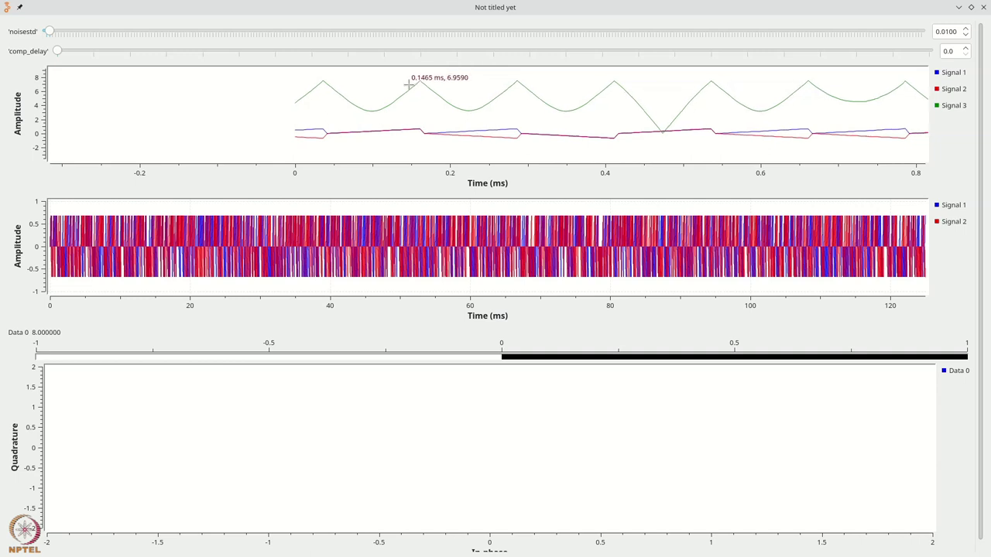
# Switch to the IPython console and calculate the delay in samples as (0.16 - 0.12) / 1000 * 192000.
pyautogui.hotkey('alt', 'Tab')
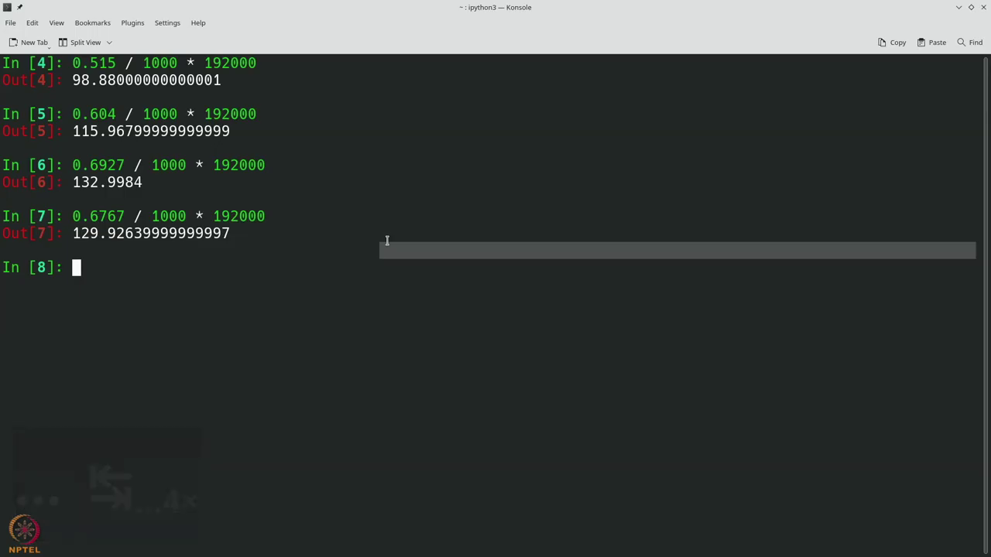
pyautogui.write('0')
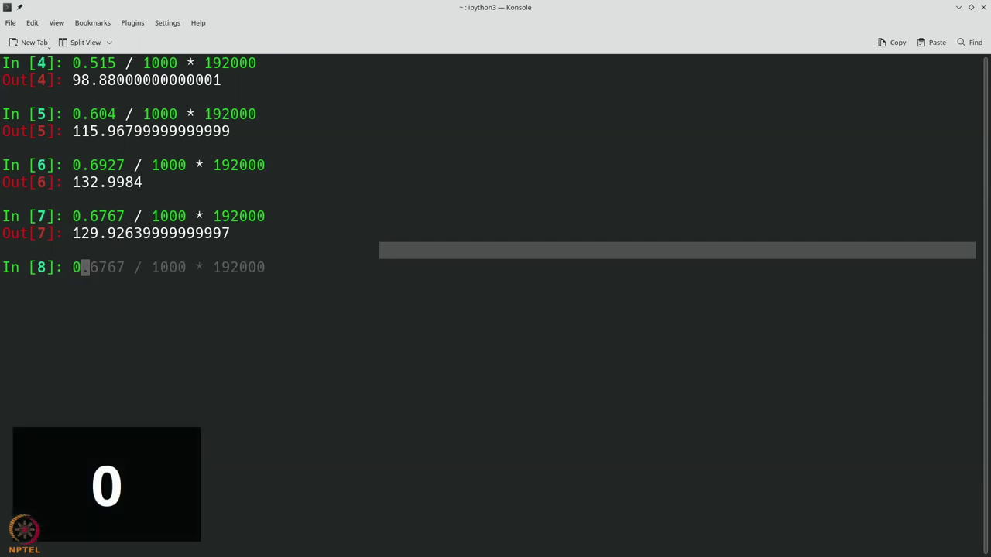
pyautogui.write('.16 - 0.12')
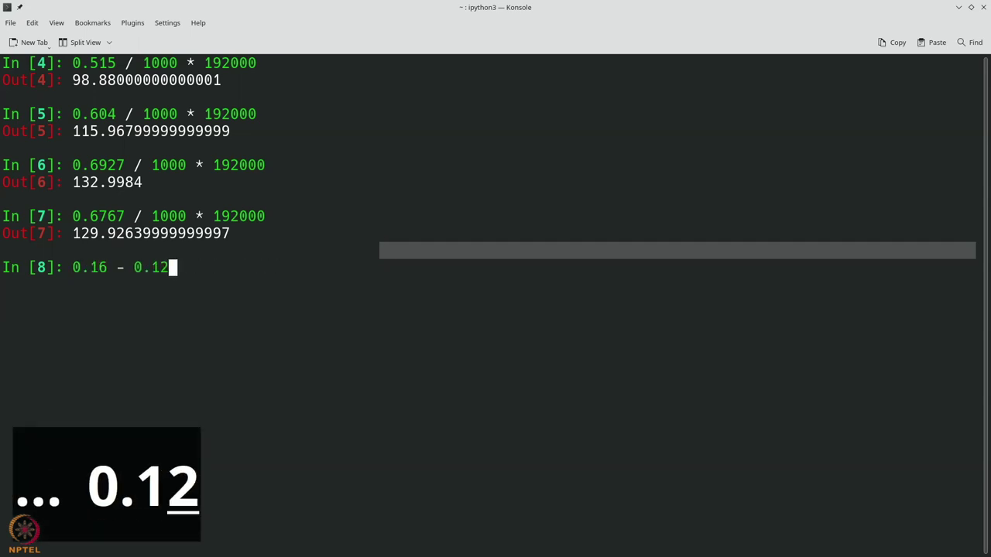
pyautogui.hotkey('ctrl', 'a')
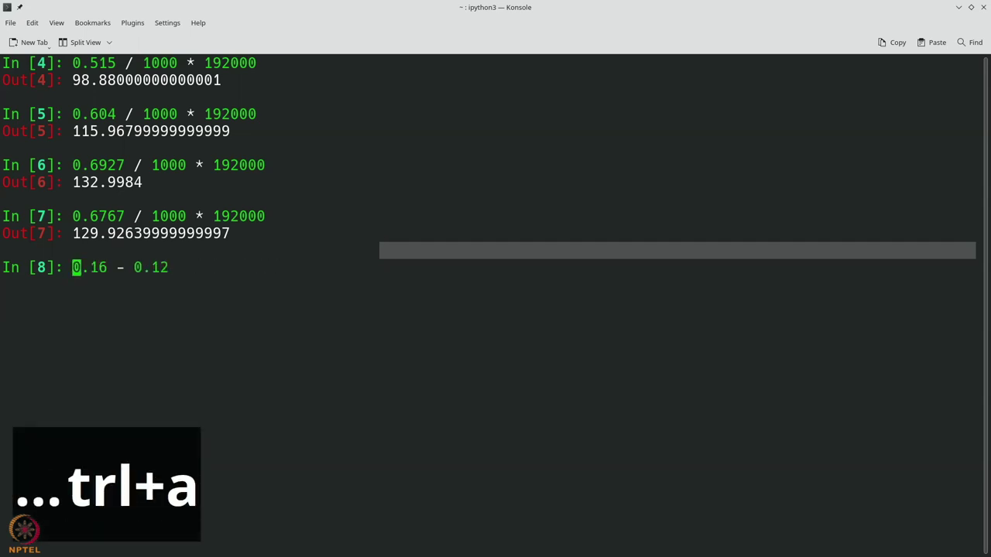
pyautogui.write('(')
pyautogui.hotkey('ctrl', 'e')
pyautogui.write(')')
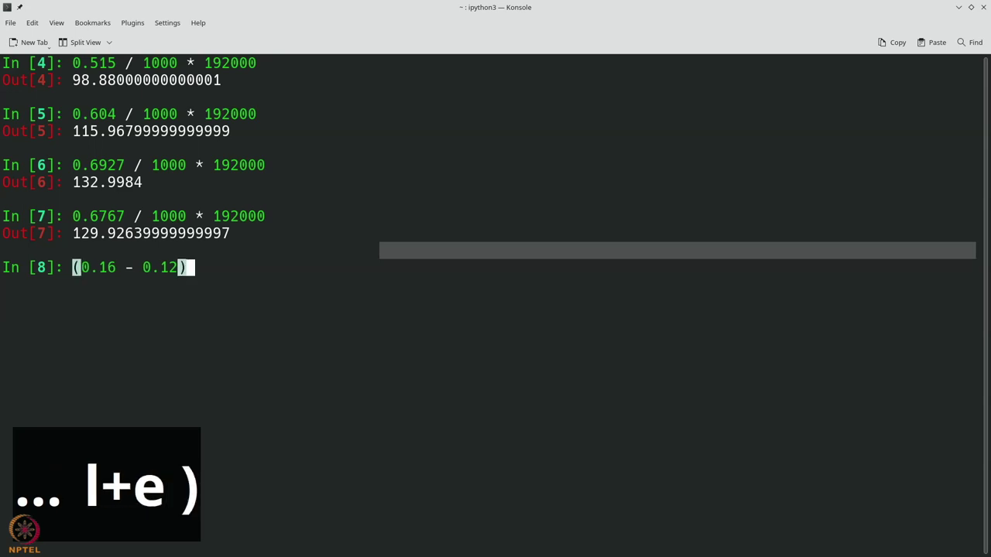
pyautogui.write(' / 1')
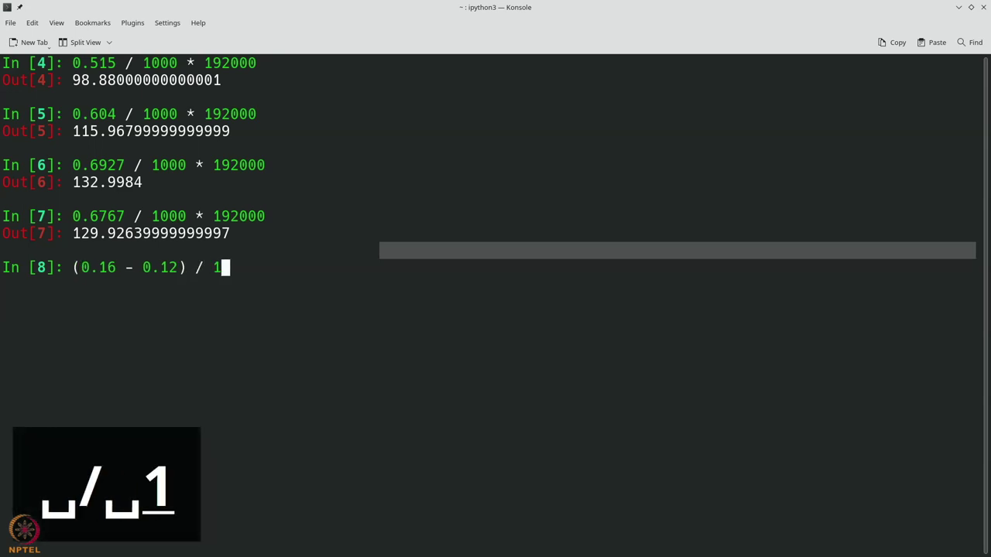
pyautogui.write('000 * 192000')
pyautogui.press('Return')
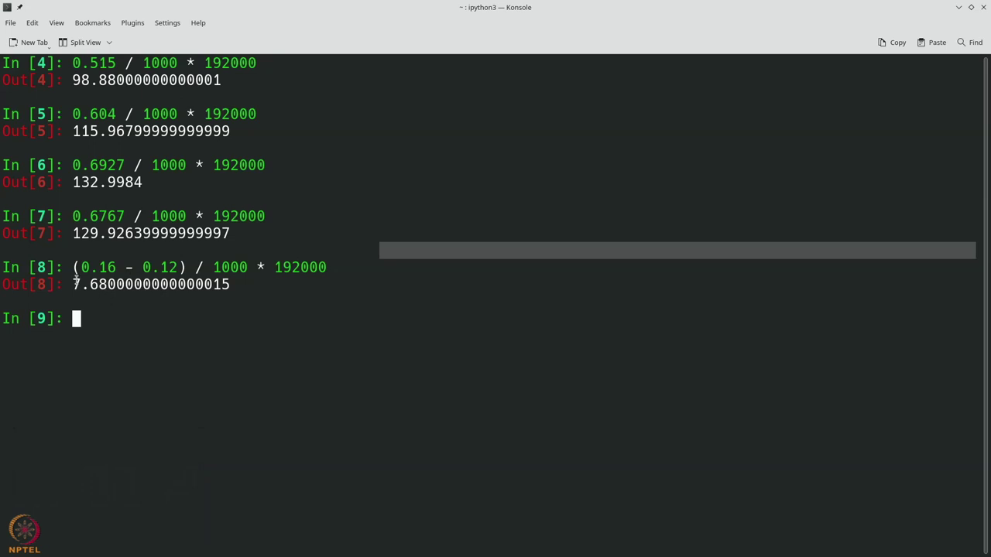
# Switch back to the flowgraph's output window and set comp_delay to 8.
pyautogui.hotkey('alt', 'Tab')
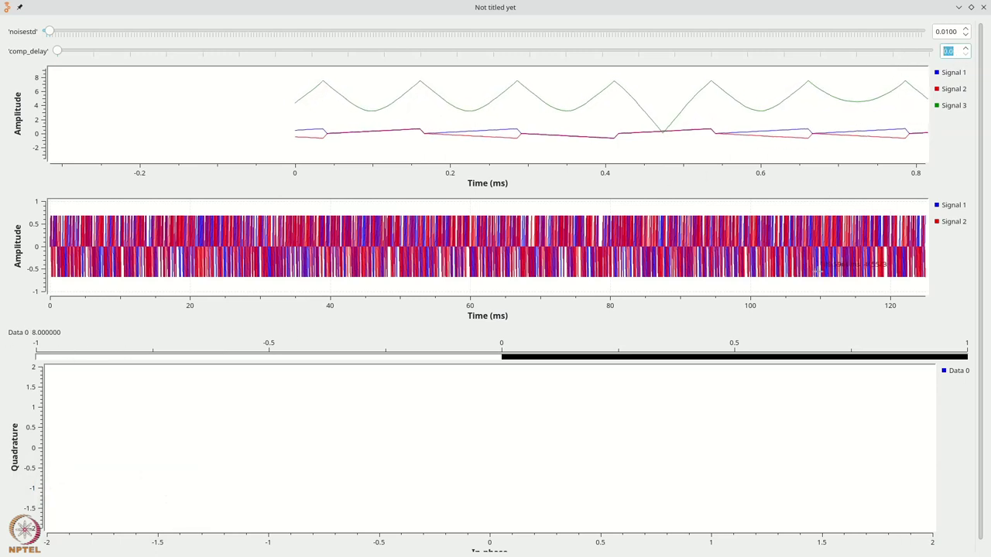
pyautogui.write('8')
pyautogui.press('Return')
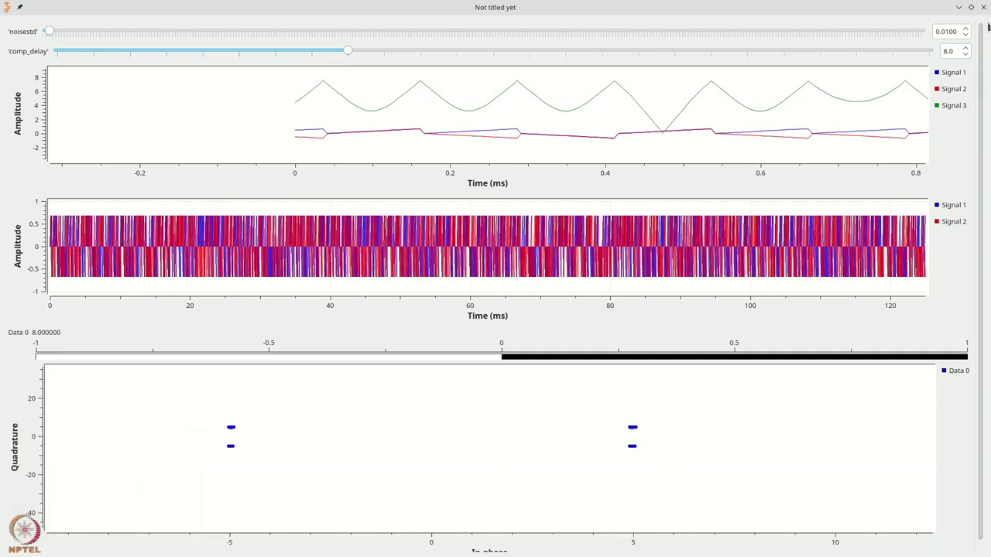
# Rerun the flowgraph from GNU Radio Companion for a new random delay and examine the second Signal 3 peak up close.
pyautogui.hotkey('alt', 'Tab')
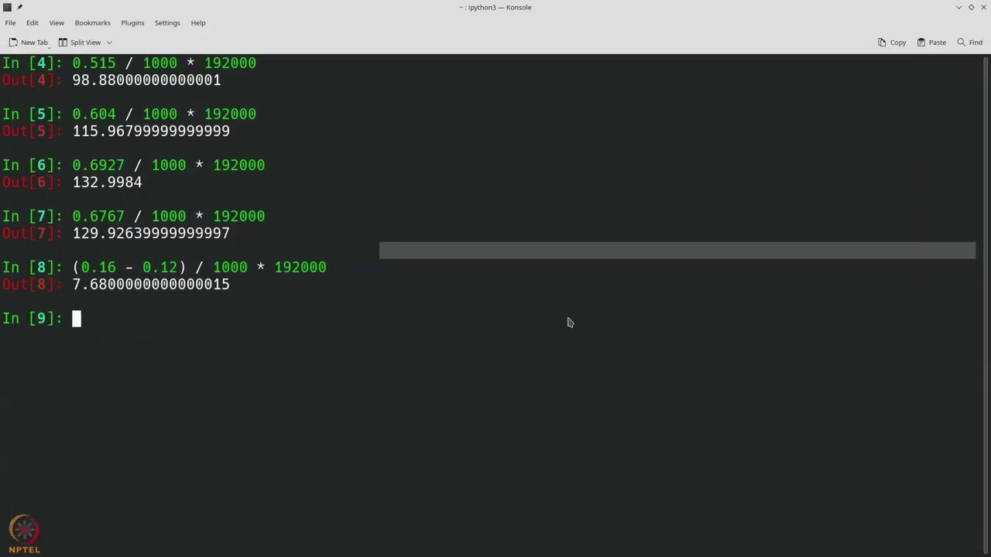
pyautogui.hotkey('alt', 'Tab')
pyautogui.press('F6')
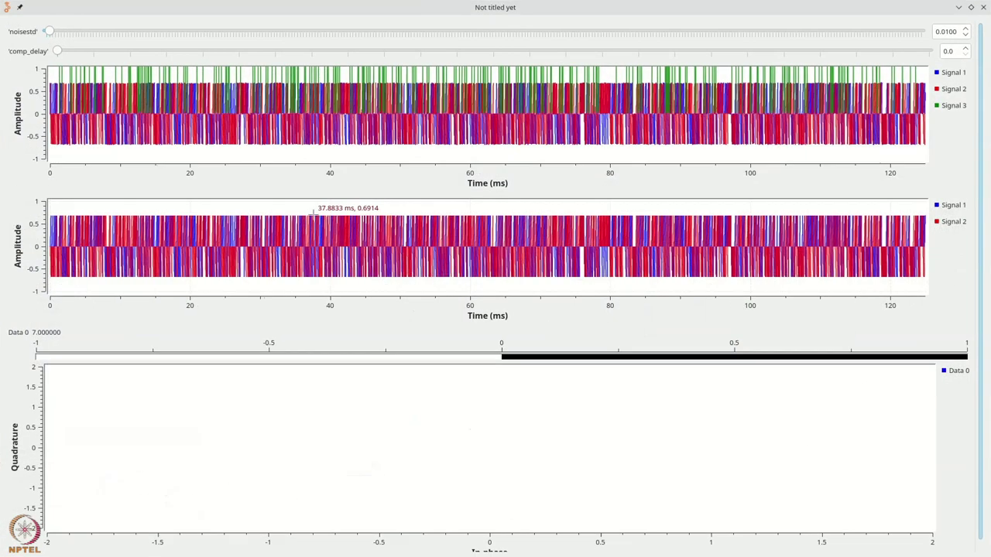
pyautogui.moveTo(190, 149); pyautogui.dragTo(77, 43)
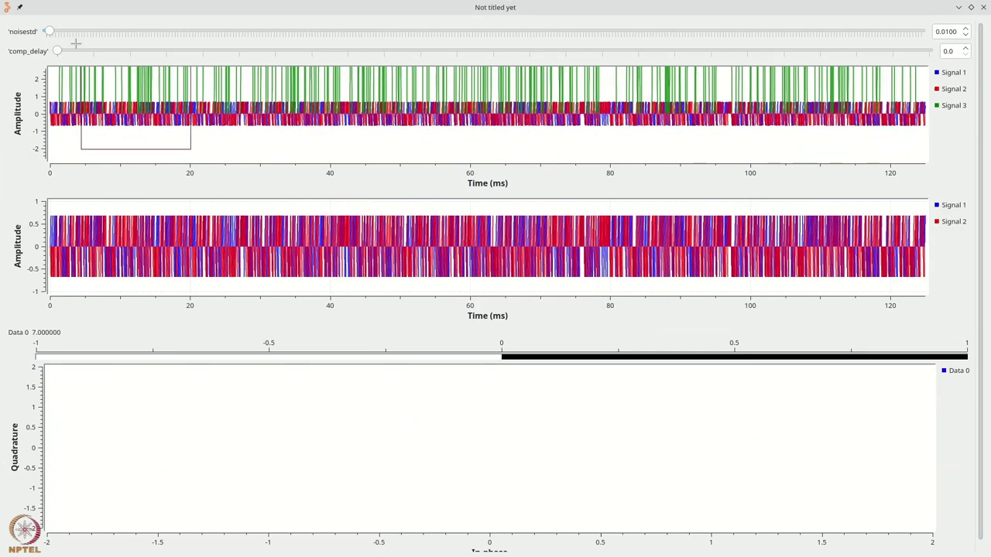
pyautogui.moveTo(4, 33); pyautogui.dragTo(2, 34)
pyautogui.moveTo(326, 158); pyautogui.dragTo(266, 35)
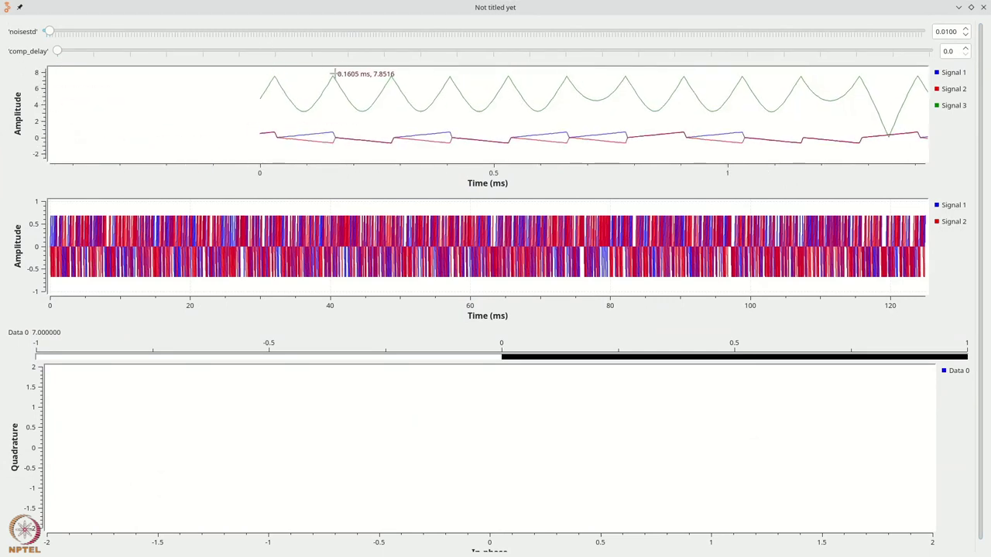
pyautogui.moveTo(321, 68); pyautogui.dragTo(348, 95)
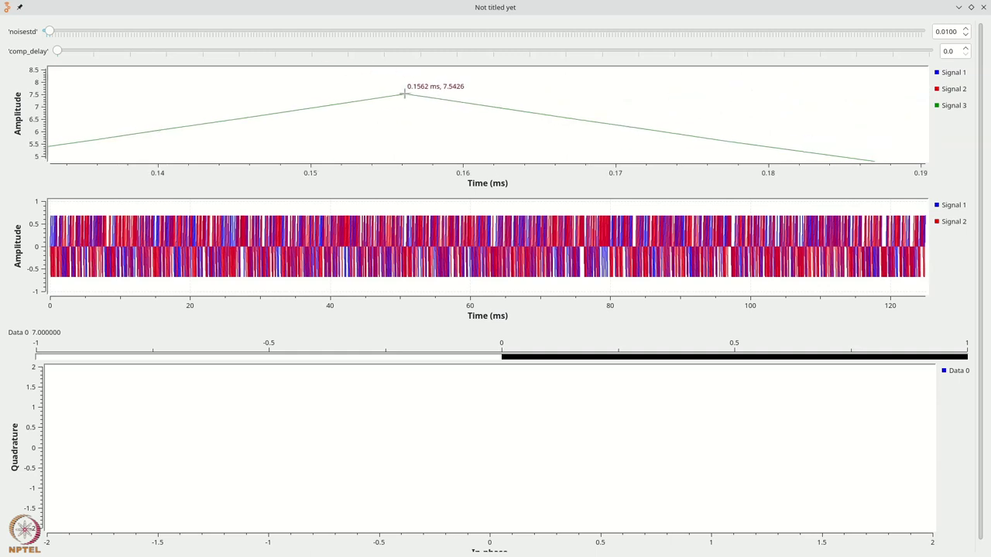
# In the IPython console, recalculate the delay with the peak time 0.1562, as (0.1562 - 0.12) / 1000 * 192000.
pyautogui.hotkey('alt', 'Tab')
pyautogui.hotkey('alt', 'Tab')
pyautogui.hotkey('alt', 'Tab')
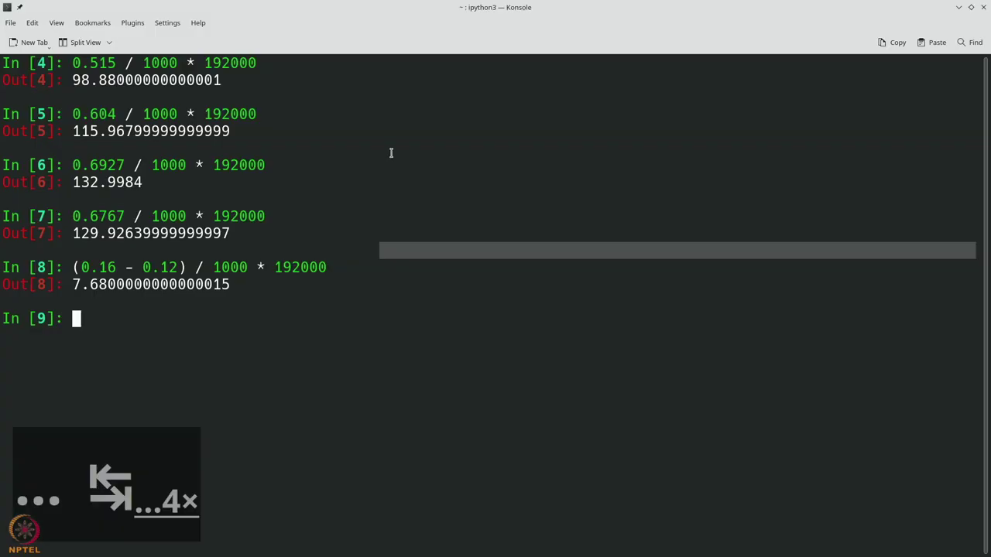
pyautogui.press('Up')
pyautogui.hotkey('ctrl', 'a')
pyautogui.hotkey('ctrl', 'f')
pyautogui.hotkey('ctrl', 'f')
pyautogui.hotkey('ctrl', 'f')
pyautogui.hotkey('ctrl', 'f')
pyautogui.hotkey('ctrl', 'f')
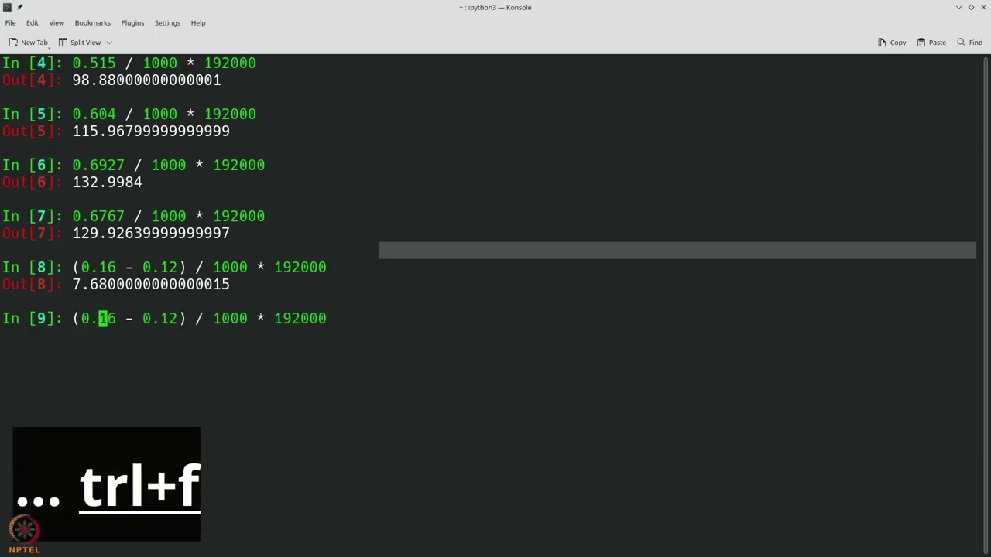
pyautogui.press('BackSpace')
pyautogui.write('562')
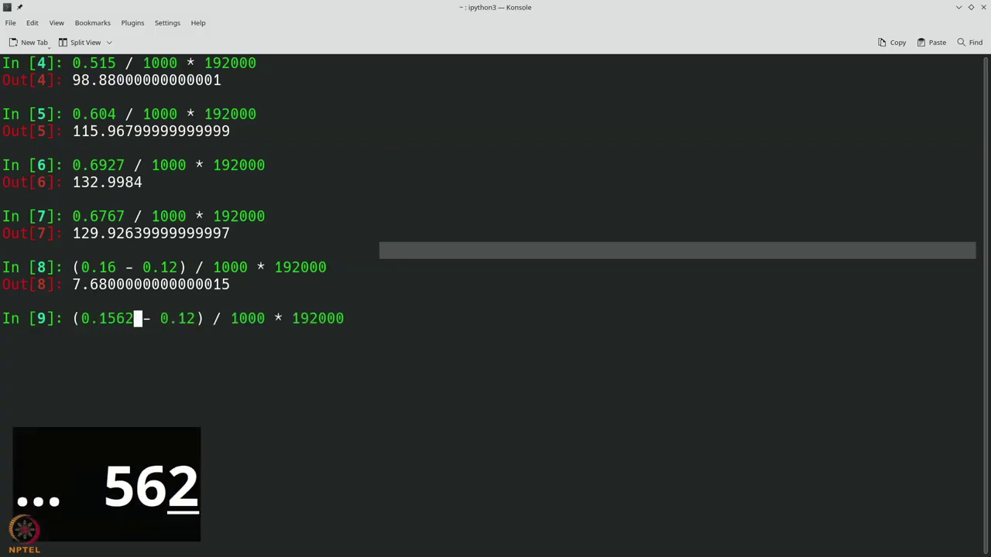
pyautogui.press('Return')
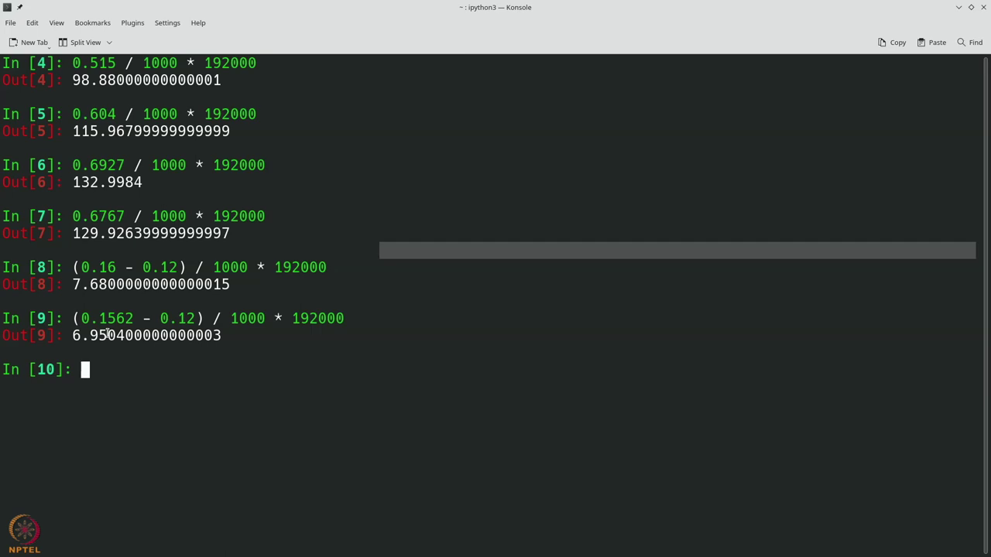
# In the output window, try comp_delay at 8, reduce it to 7, and close the window.
pyautogui.hotkey('alt', 'Tab')
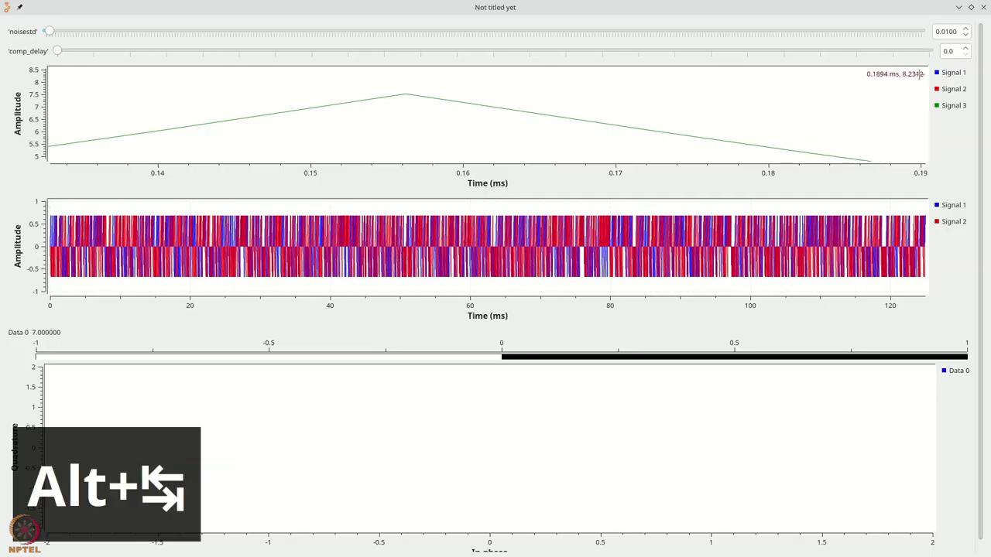
pyautogui.doubleClick(949, 51)
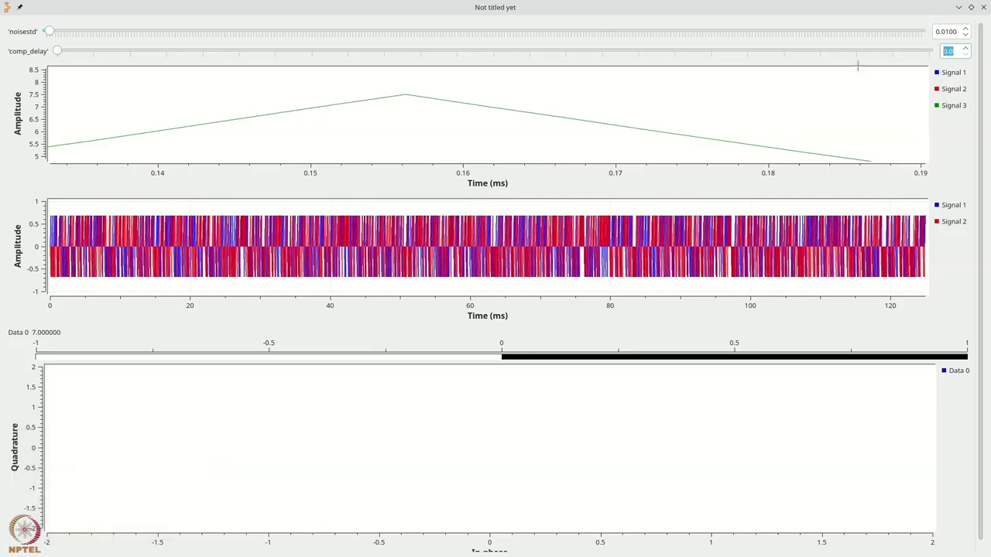
pyautogui.write('8')
pyautogui.press('Return')
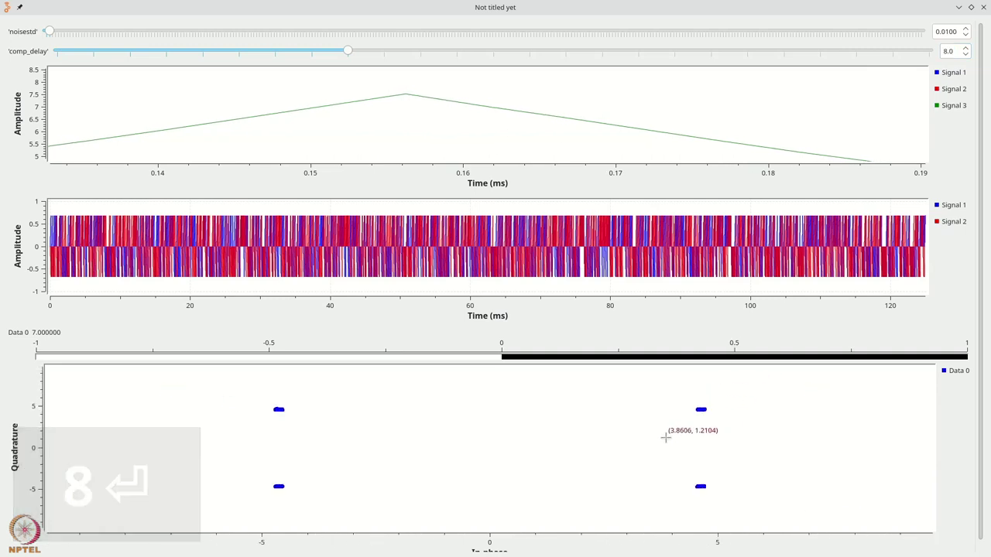
pyautogui.click(965, 55)
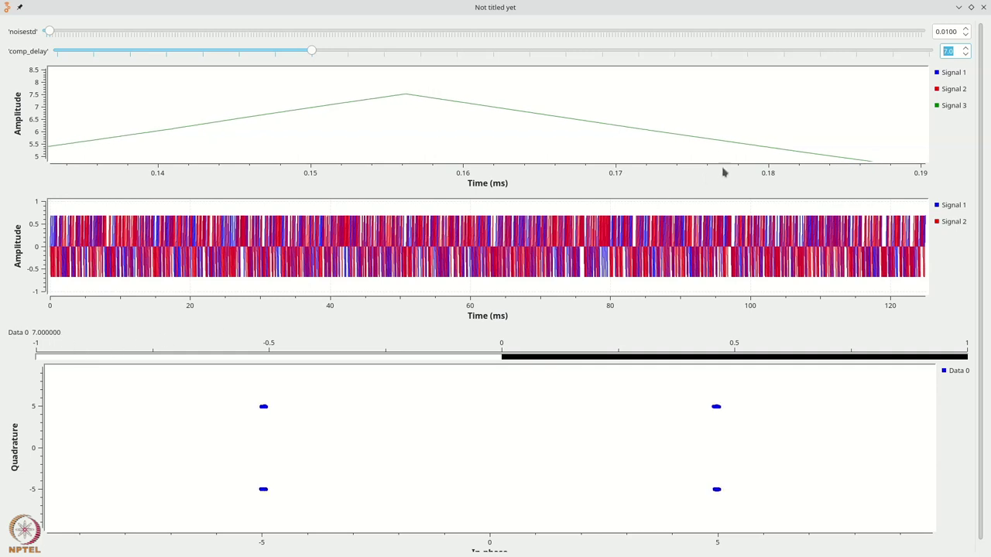
pyautogui.click(983, 6)
# Run the flowgraph once more from GNU Radio Companion and measure the time of the second Signal 3 peak.
pyautogui.hotkey('alt', 'Tab')
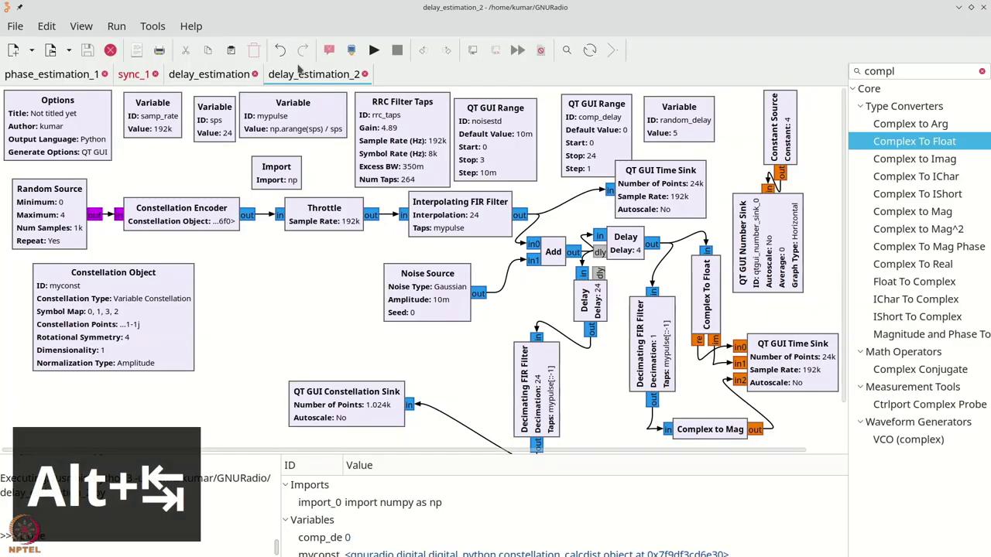
pyautogui.press('F6')
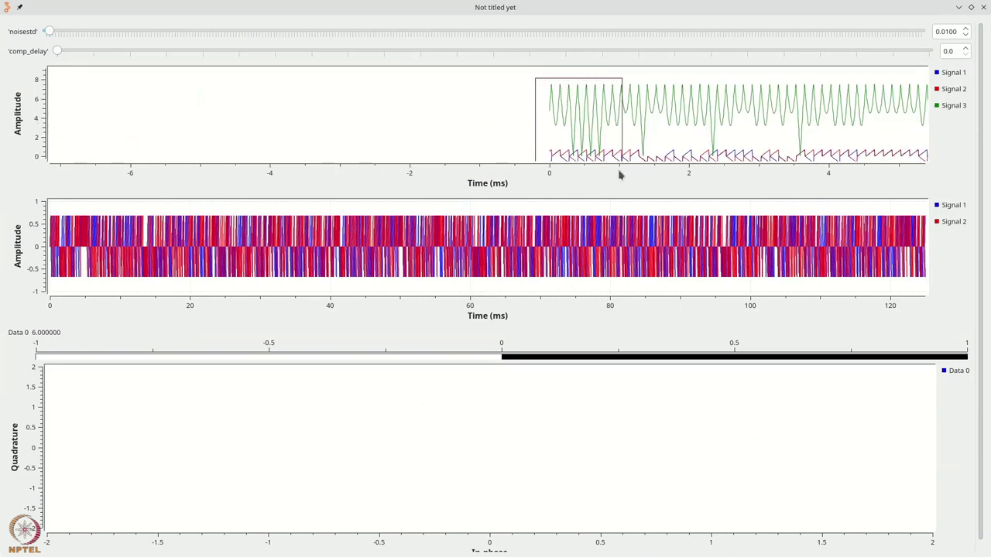
pyautogui.moveTo(619, 175); pyautogui.dragTo(621, 174)
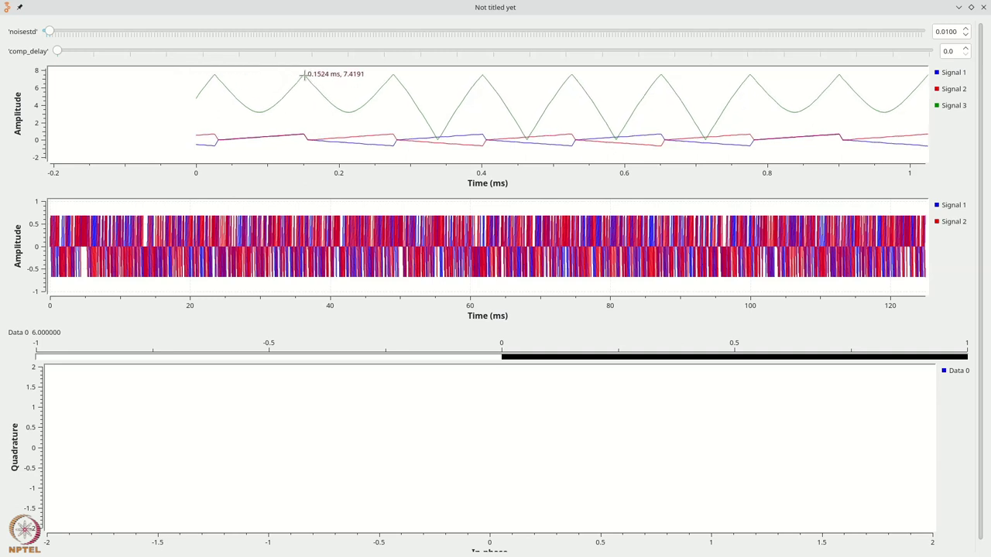
pyautogui.moveTo(292, 69); pyautogui.dragTo(315, 91)
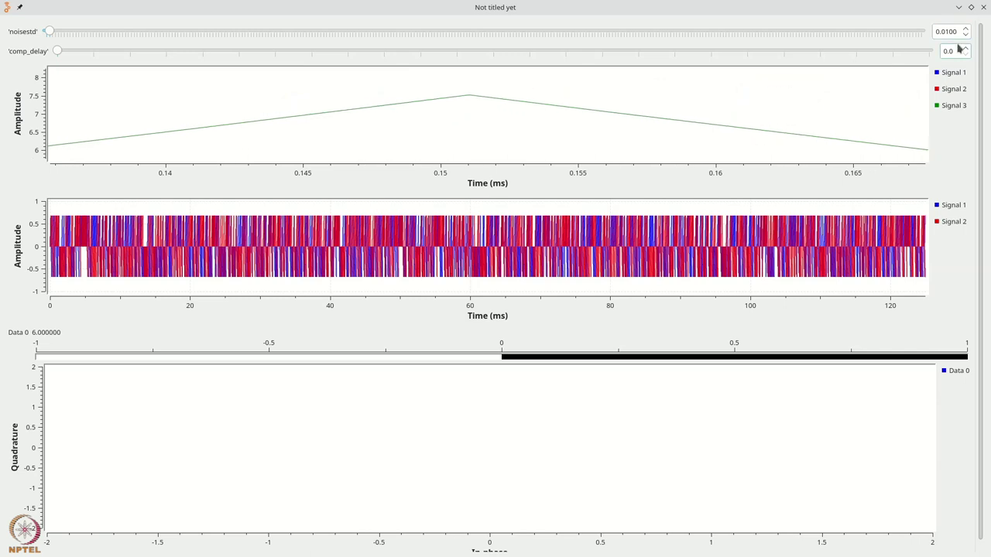
# In the IPython console, recalculate the delay with the peak time 0.151, as (0.151 - 0.12) / 1000 * 192000.
pyautogui.hotkey('alt', 'Tab')
pyautogui.press('Up')
pyautogui.hotkey('ctrl', 'a')
pyautogui.hotkey('ctrl', 'f')
pyautogui.hotkey('ctrl', 'f')
pyautogui.hotkey('ctrl', 'f')
pyautogui.hotkey('ctrl', 'f')
pyautogui.hotkey('ctrl', 'f')
pyautogui.hotkey('ctrl', 'f')
pyautogui.hotkey('ctrl', 'f')
pyautogui.press('BackSpace')
pyautogui.press('BackSpace')
pyautogui.write('1')
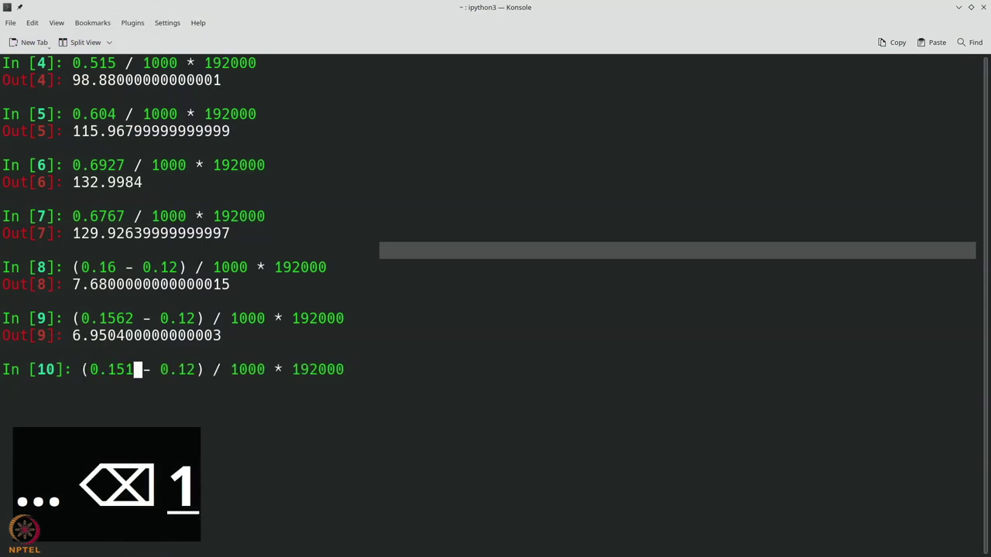
pyautogui.press('Return')
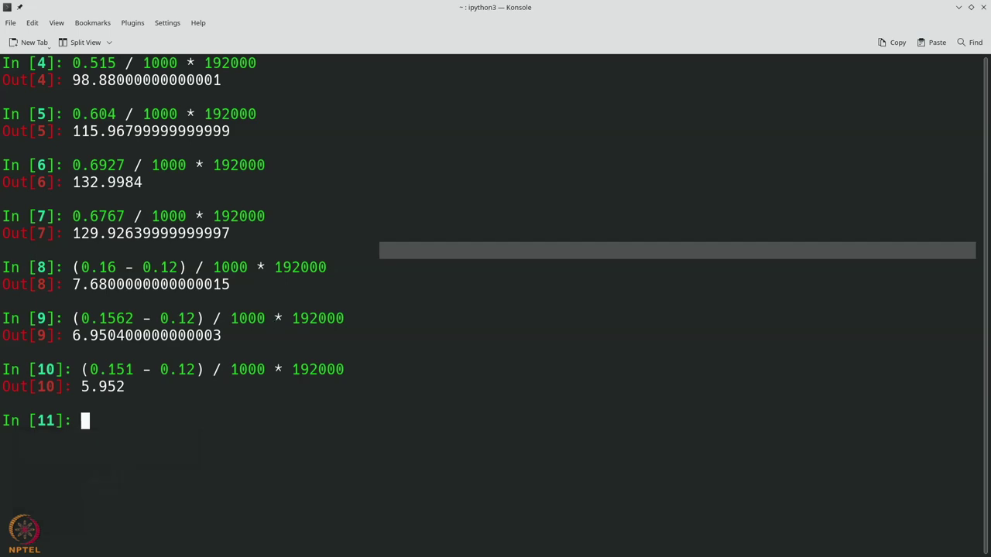
# Return to the running flowgraph's output window and set comp_delay to 6.
pyautogui.hotkey('alt', 'Tab')
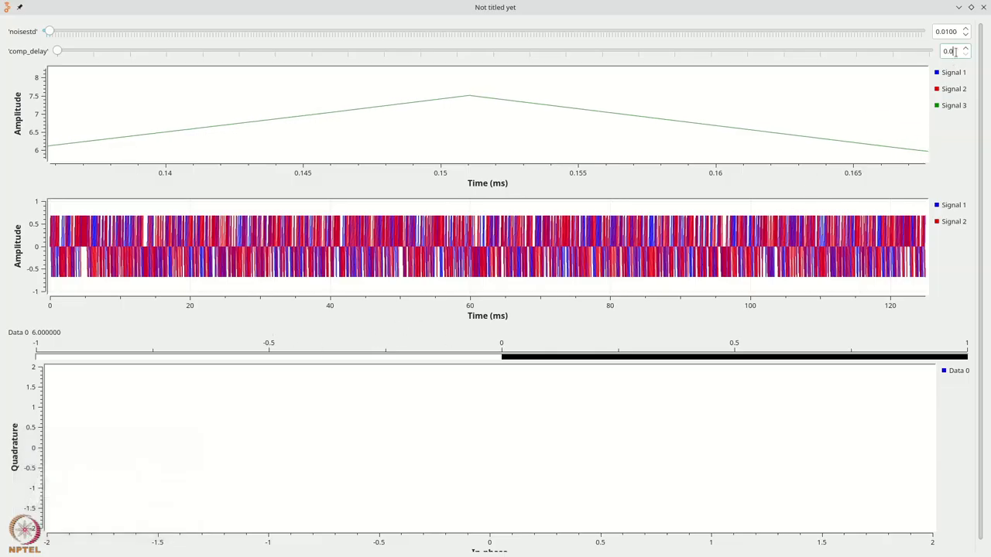
pyautogui.write('6')
pyautogui.press('Return')
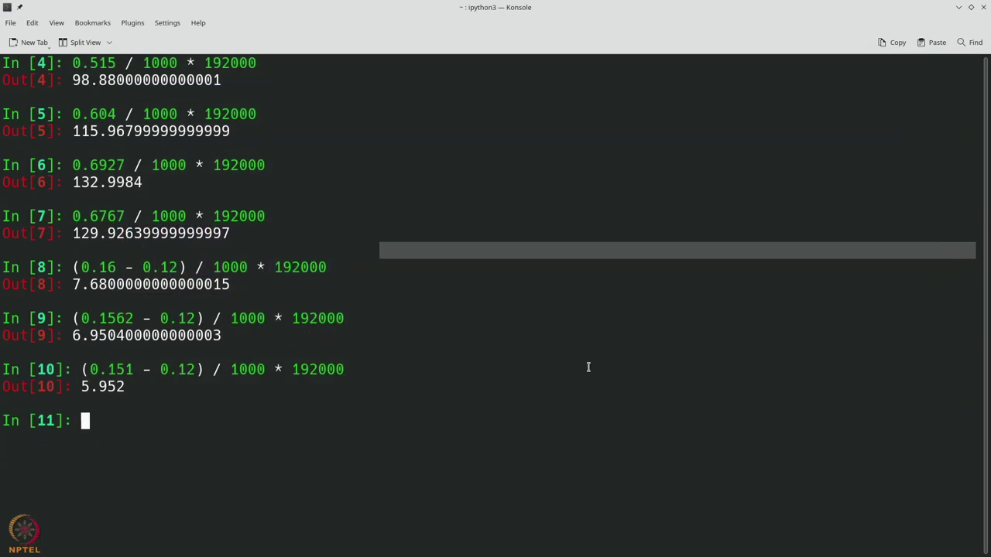
# Return to GNU Radio Companion and review the delay expression of the Delay block feeding the decimation-24 FIR filter.
pyautogui.hotkey('alt', 'Tab')
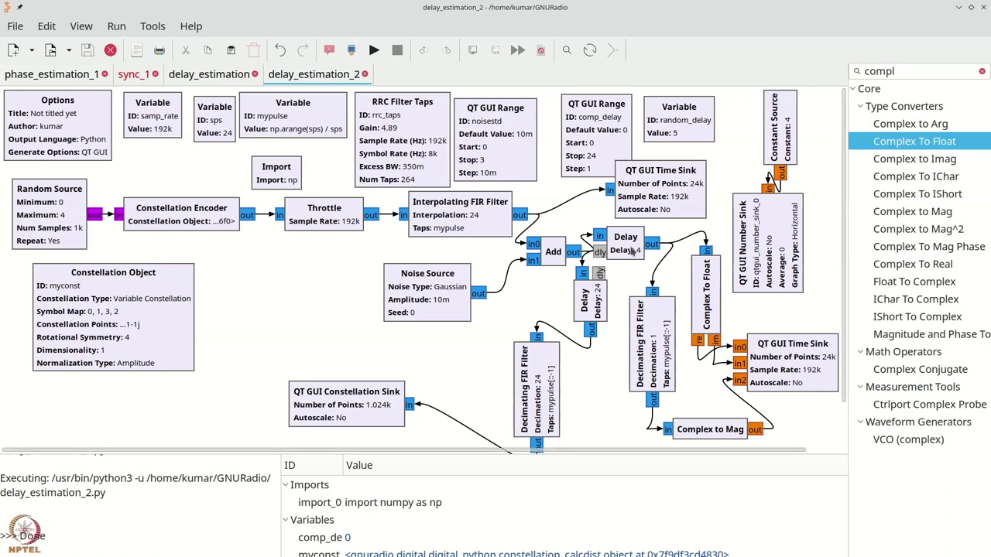
pyautogui.doubleClick(589, 314)
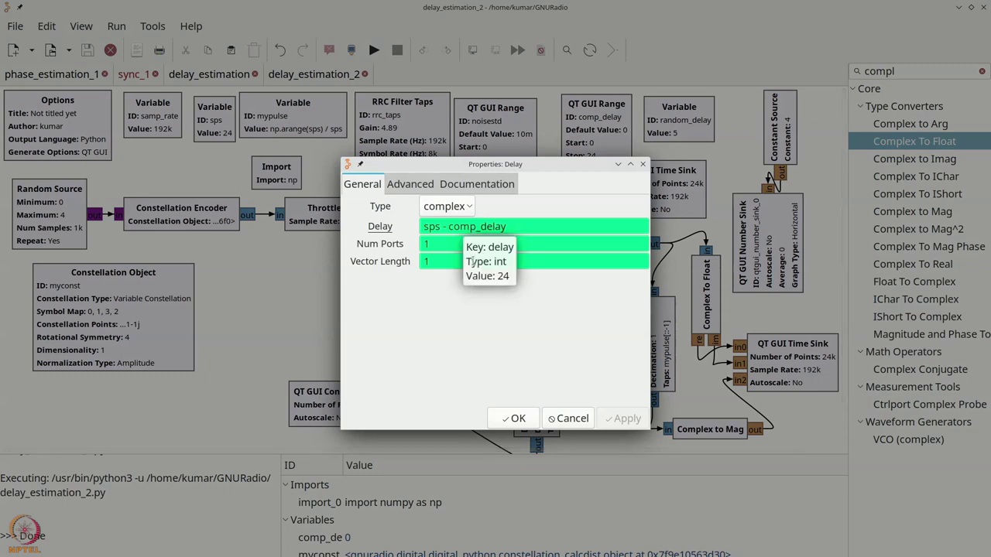
pyautogui.click(515, 419)
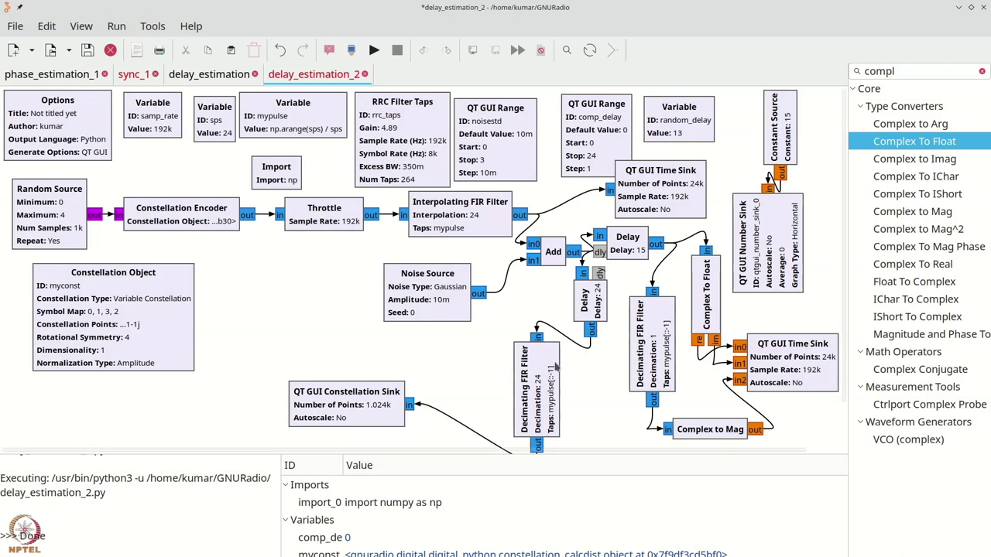
# Set the value of the mypulse variable to rrc_taps.
pyautogui.doubleClick(263, 133)
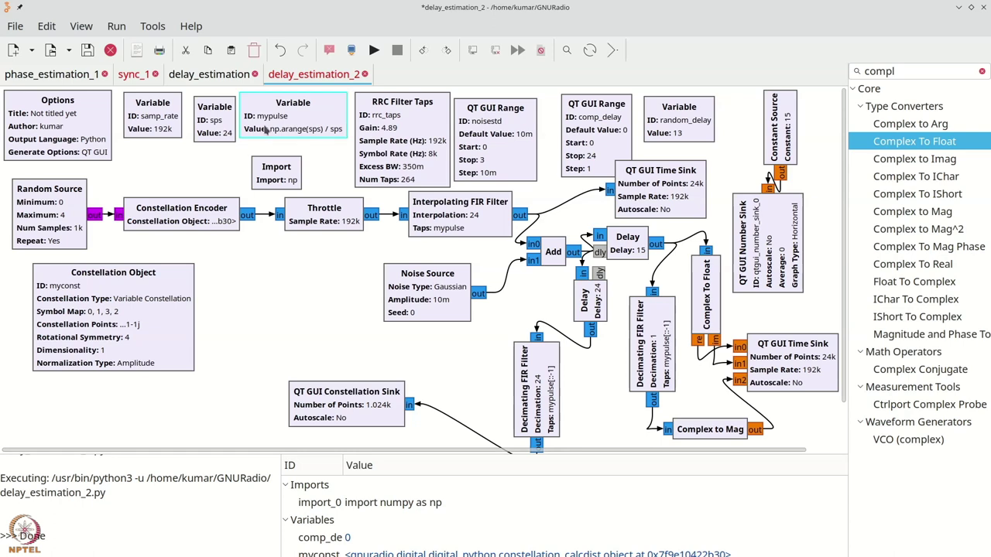
pyautogui.moveTo(533, 223); pyautogui.dragTo(347, 222)
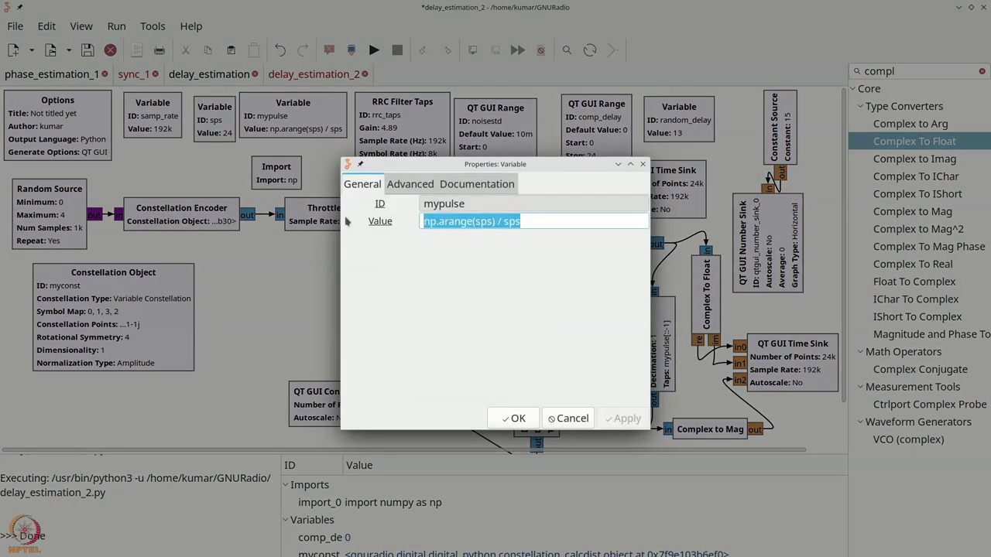
pyautogui.write('rrc_')
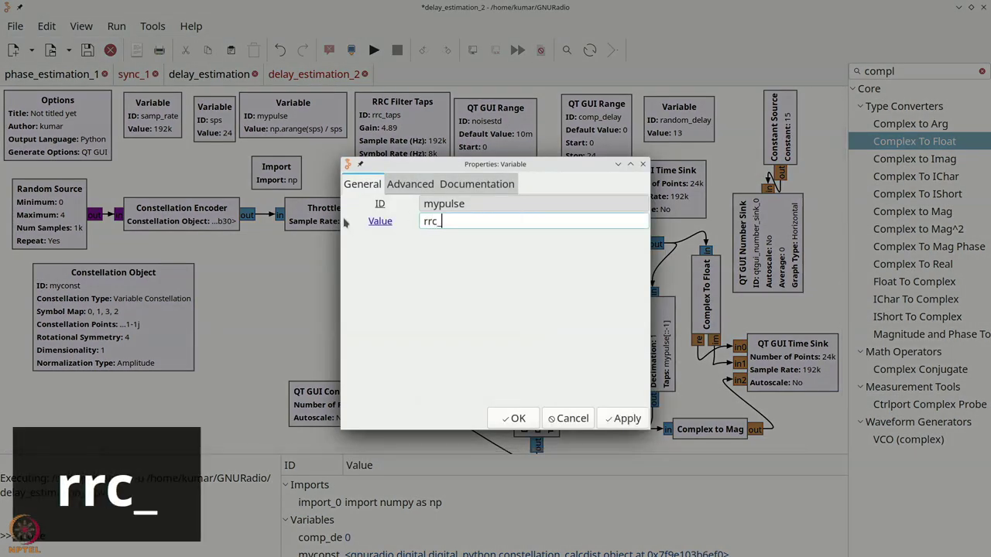
pyautogui.write('taps')
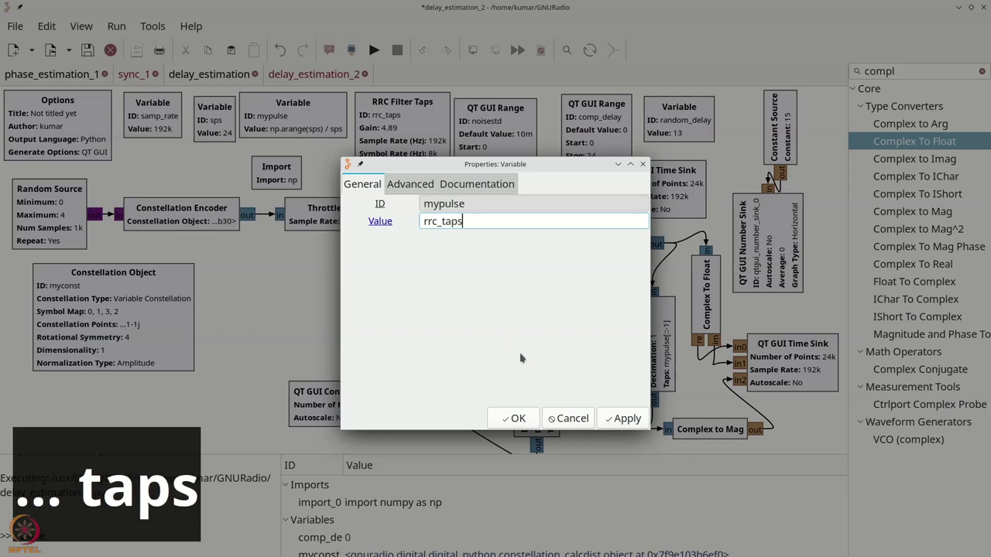
pyautogui.click(520, 418)
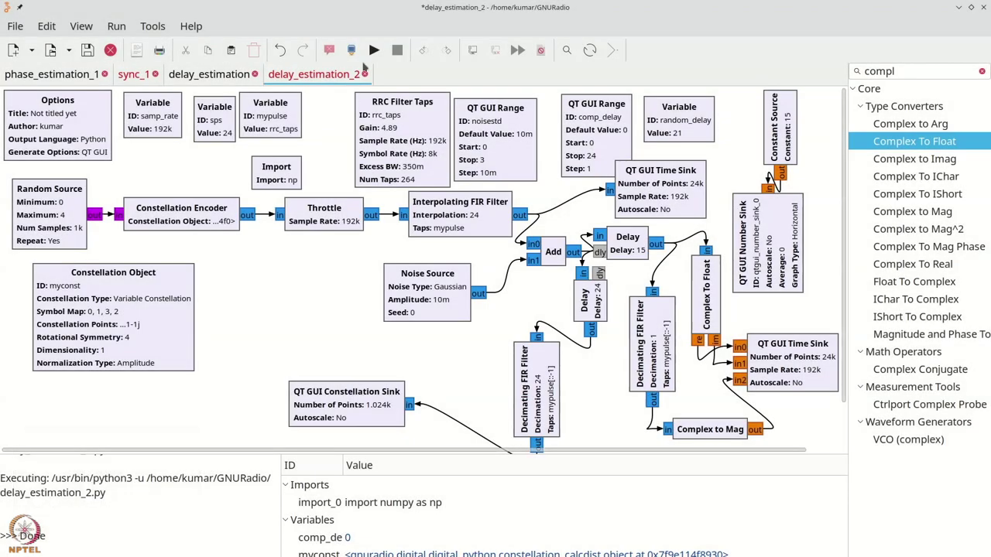
# Run the flowgraph with the new pulse and zoom in on the start of the three-signal time plot.
pyautogui.click(374, 49)
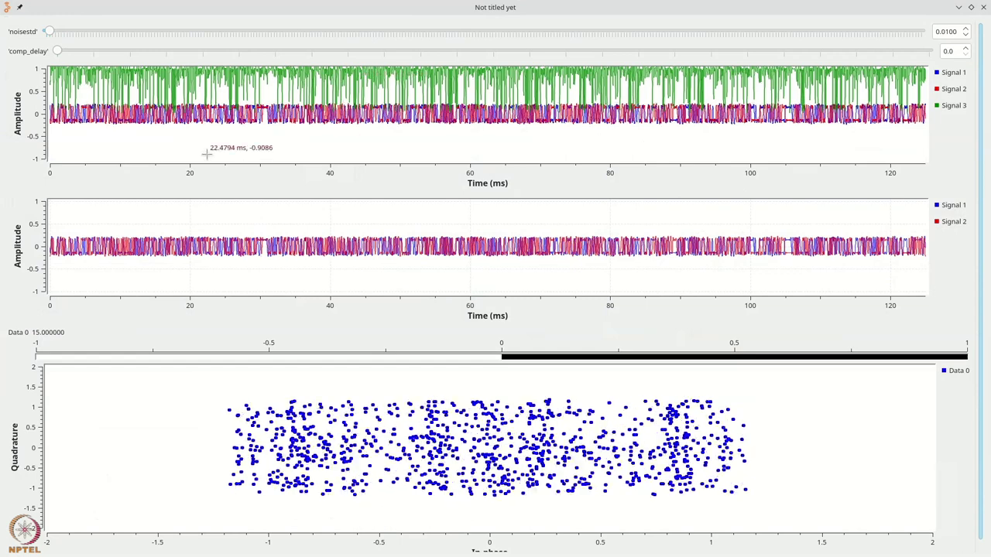
pyautogui.scroll(-1, 165, 140)
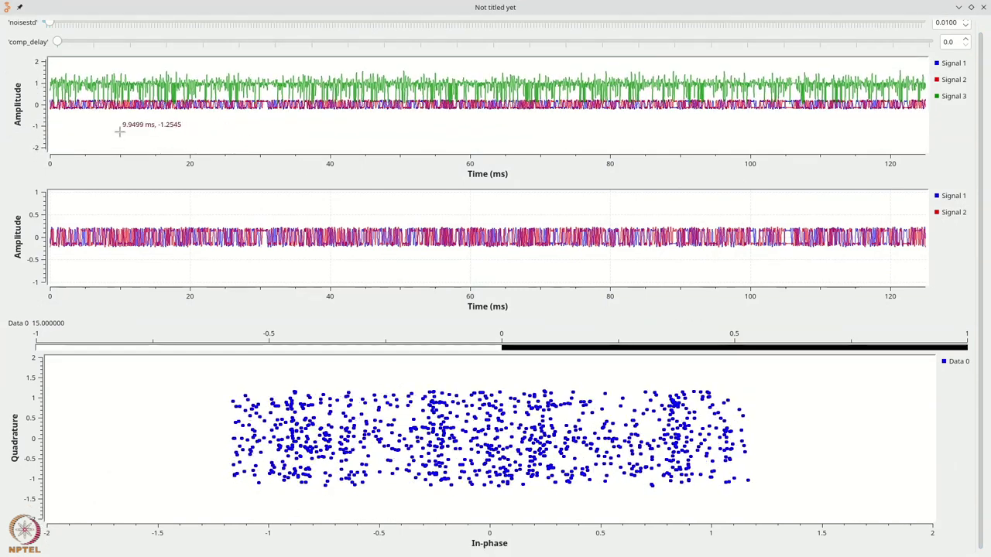
pyautogui.moveTo(88, 119); pyautogui.dragTo(30, 55)
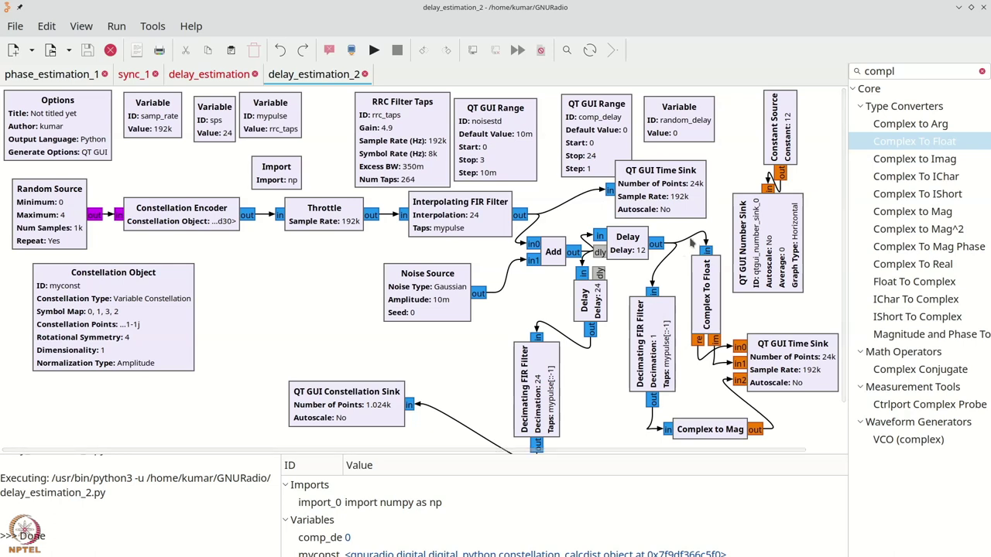
# Delete the connection from Delay to Complex To Float and feed Complex To Float from the decimation-1 Decimating FIR Filter instead.
pyautogui.click(691, 242)
pyautogui.press('Delete')
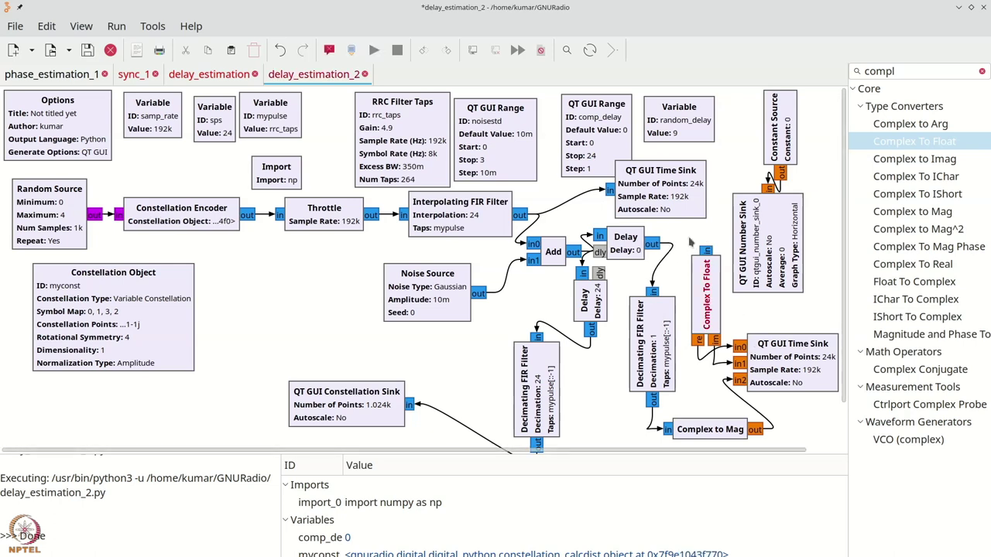
pyautogui.click(652, 399)
pyautogui.click(711, 251)
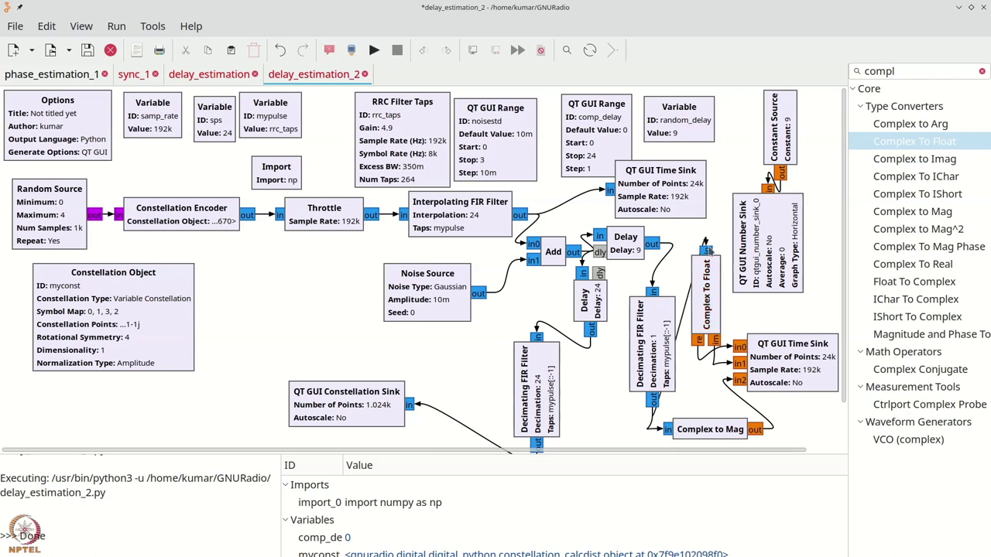
# Shift the three-input time sink, and rotate Complex To Float to run left to right just above Complex to Mag.
pyautogui.moveTo(777, 354); pyautogui.dragTo(790, 346)
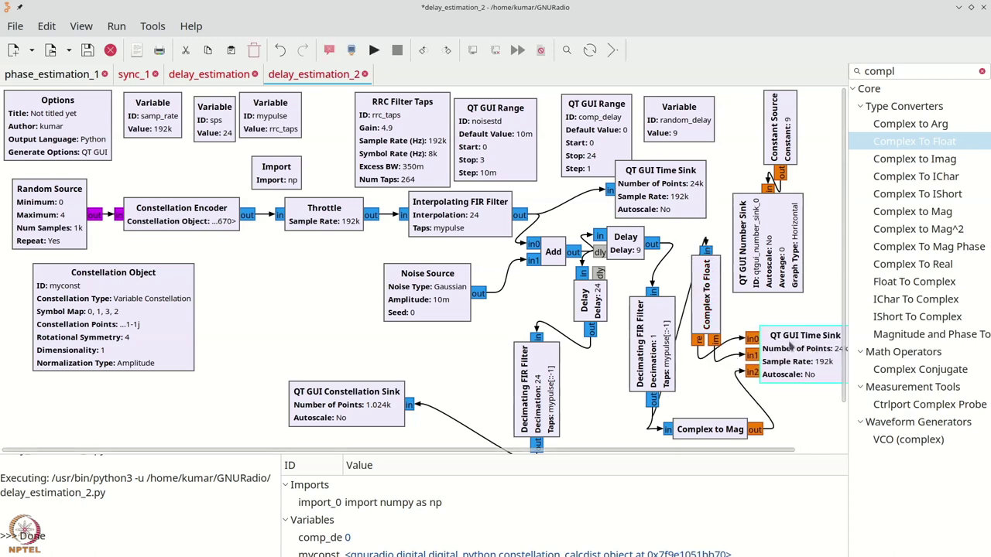
pyautogui.click(710, 312)
pyautogui.press('Right')
pyautogui.press('Right')
pyautogui.press('Right')
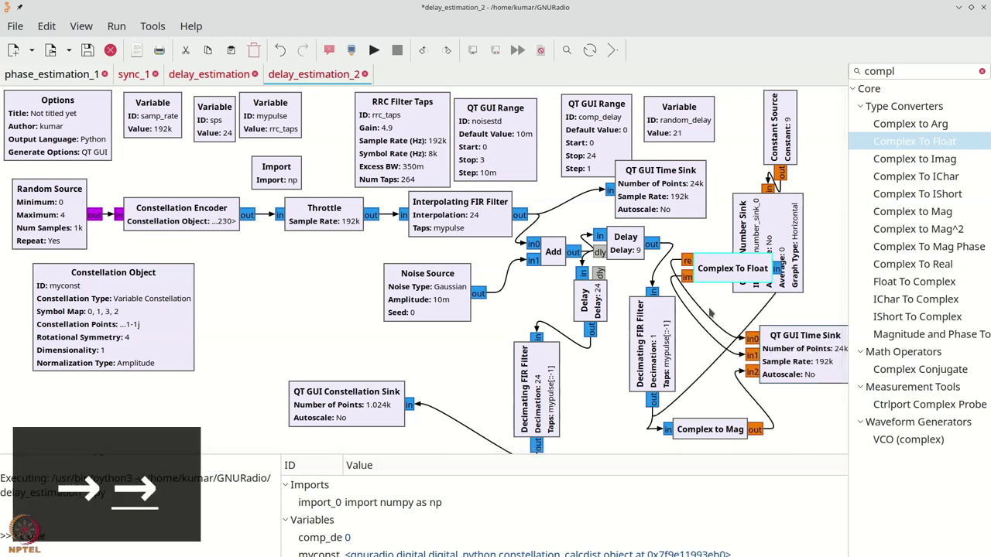
pyautogui.moveTo(724, 276); pyautogui.dragTo(703, 417)
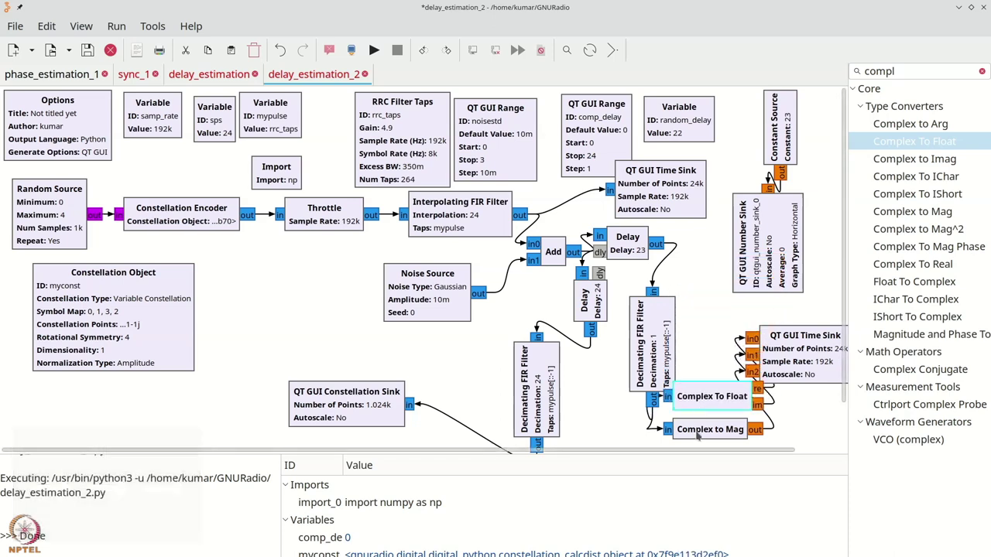
# Spread apart Complex To Float, Complex to Mag, the decimation-1 FIR filter and the three-input time sink.
pyautogui.scroll(-2, 701, 387)
pyautogui.moveTo(699, 356); pyautogui.dragTo(722, 342)
pyautogui.moveTo(662, 267); pyautogui.dragTo(652, 268)
pyautogui.moveTo(783, 262); pyautogui.dragTo(775, 246)
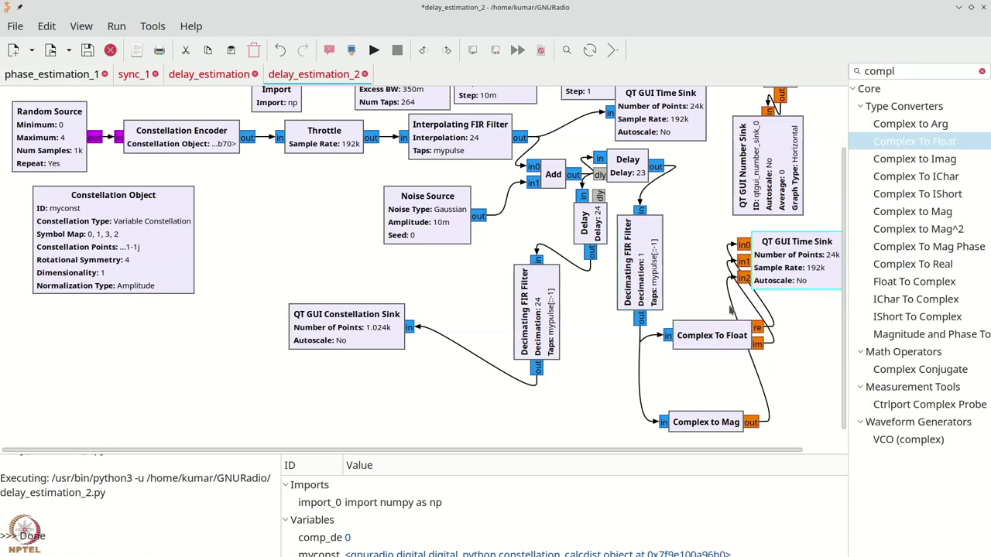
pyautogui.moveTo(708, 335); pyautogui.dragTo(691, 306)
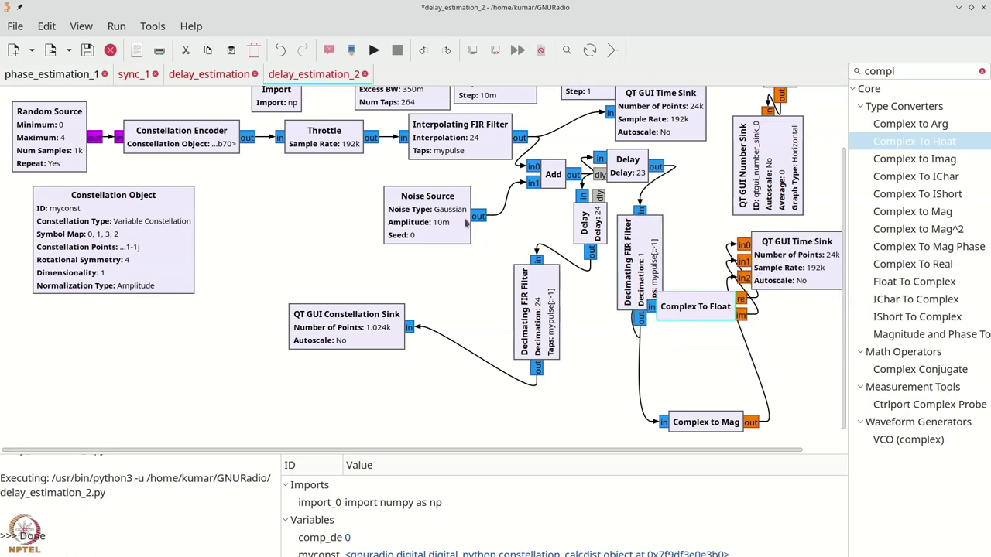
# Move the Noise Source, Add, vertical Delay and both Decimating FIR Filter blocks to the left to free up space.
pyautogui.moveTo(466, 222); pyautogui.dragTo(417, 219)
pyautogui.moveTo(595, 225); pyautogui.dragTo(578, 225)
pyautogui.moveTo(639, 255); pyautogui.dragTo(627, 256)
pyautogui.moveTo(549, 182); pyautogui.dragTo(525, 191)
pyautogui.moveTo(541, 272); pyautogui.dragTo(523, 272)
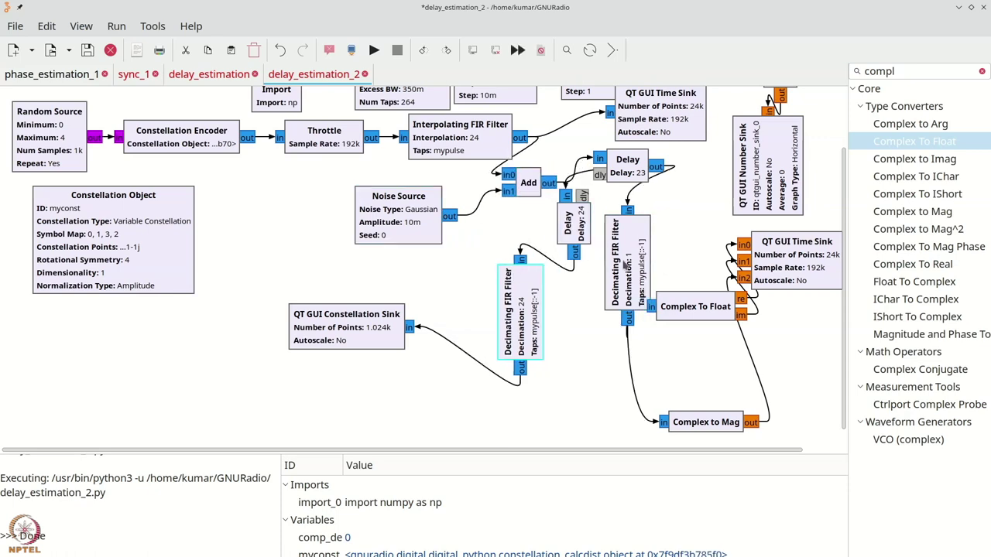
# Place Complex To Float above the three-input time sink and realign the decimation-1 FIR filter and the random Delay block.
pyautogui.moveTo(627, 263); pyautogui.dragTo(619, 258)
pyautogui.moveTo(770, 264); pyautogui.dragTo(782, 289)
pyautogui.moveTo(696, 315); pyautogui.dragTo(701, 245)
pyautogui.moveTo(626, 244); pyautogui.dragTo(630, 249)
pyautogui.moveTo(627, 173); pyautogui.dragTo(615, 175)
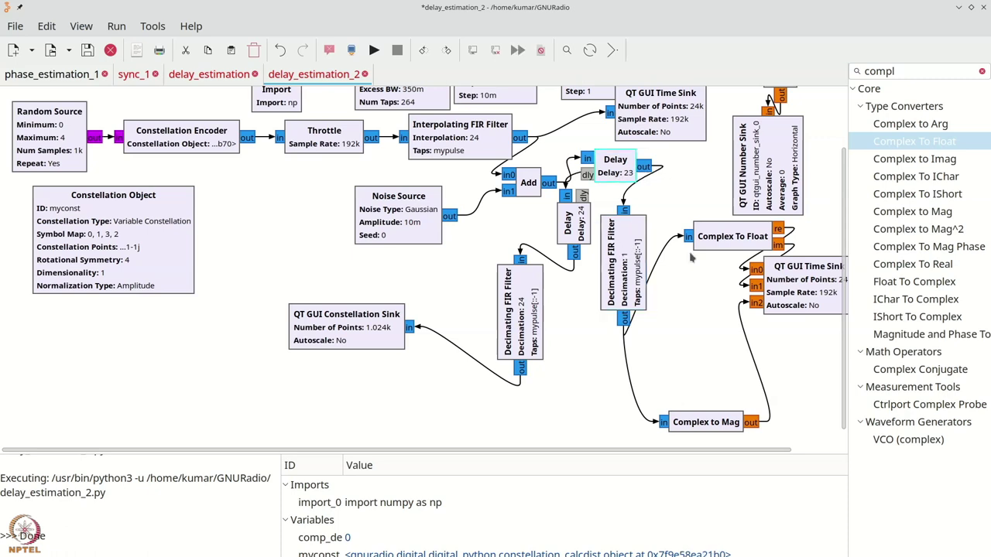
pyautogui.moveTo(706, 238); pyautogui.dragTo(710, 242)
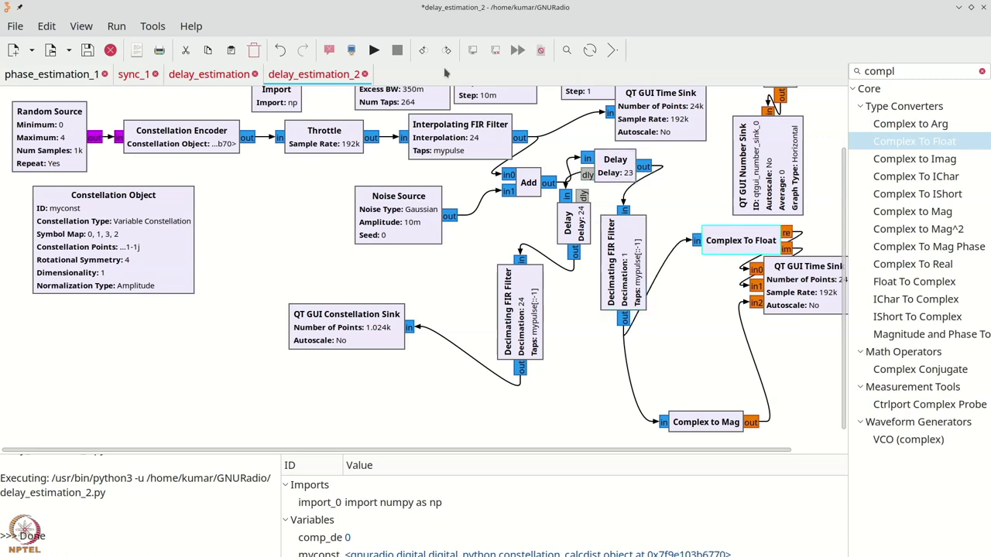
# Run the flowgraph, examine the matched-filter signals at the start of the three-signal time plot, and close the output window.
pyautogui.click(374, 49)
pyautogui.scroll(-5, 418, 143)
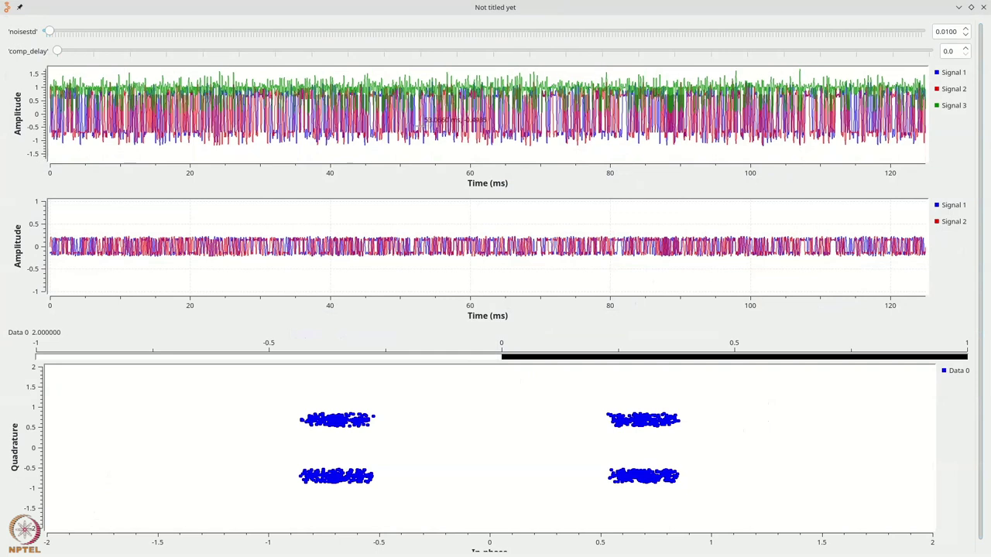
pyautogui.moveTo(144, 158); pyautogui.dragTo(86, 99)
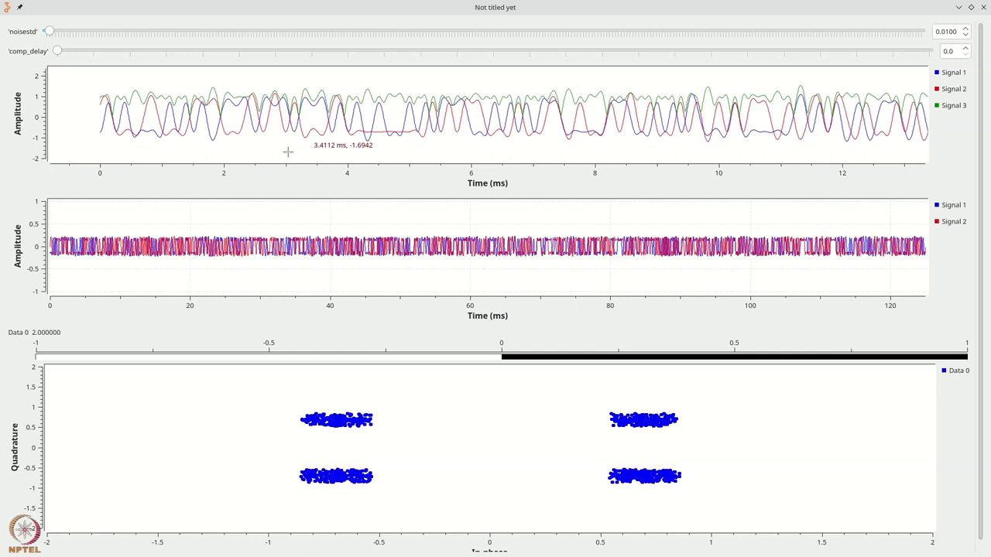
pyautogui.rightClick(100, 84)
pyautogui.click(120, 104)
pyautogui.moveTo(67, 73); pyautogui.dragTo(203, 156)
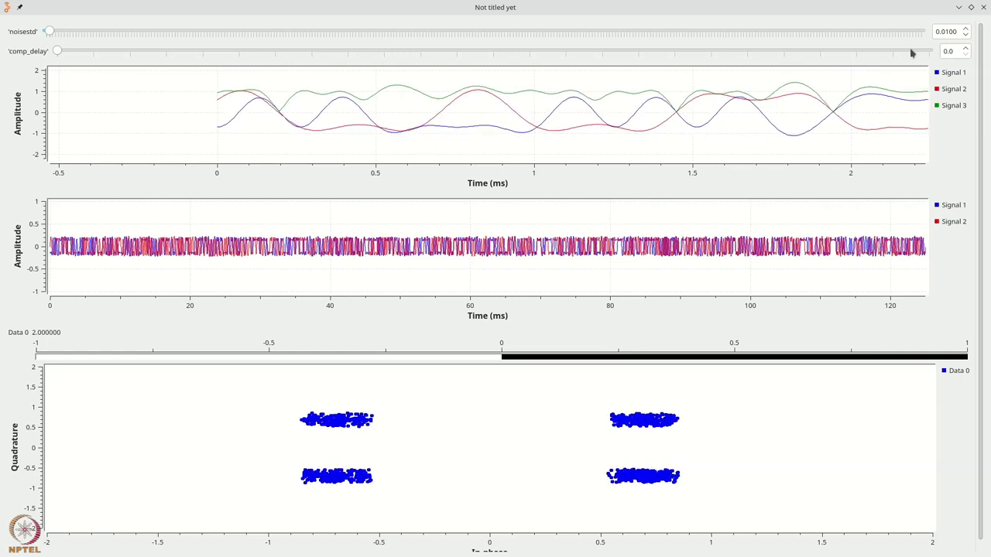
pyautogui.click(983, 7)
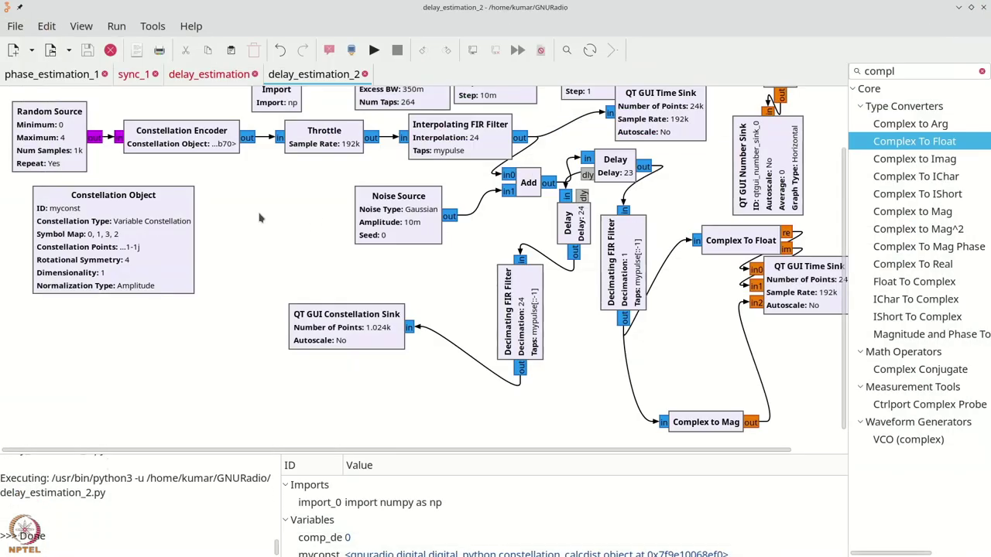
# Set the constellation points of the myconst Constellation Object to [1, 1j, -1, -1j].
pyautogui.doubleClick(130, 240)
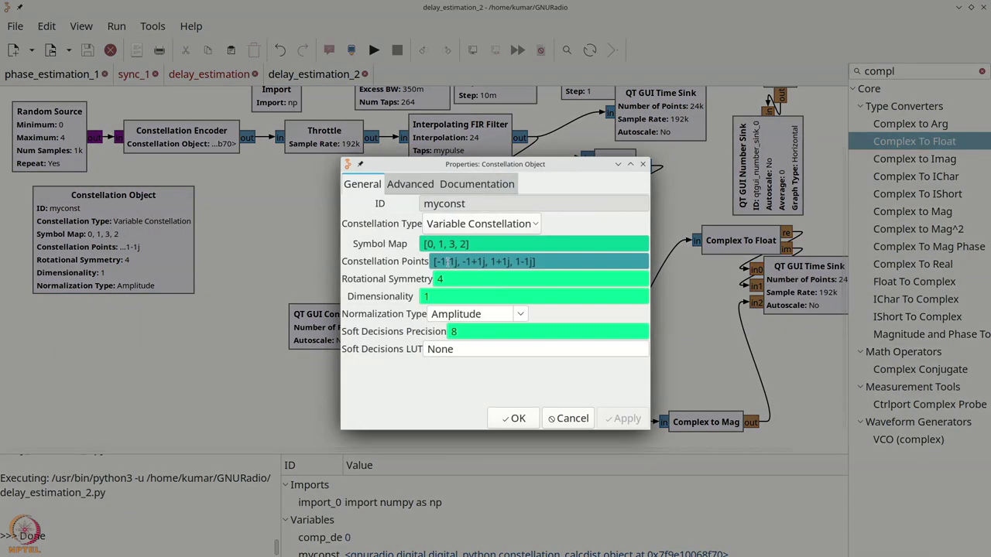
pyautogui.moveTo(436, 260); pyautogui.dragTo(526, 264)
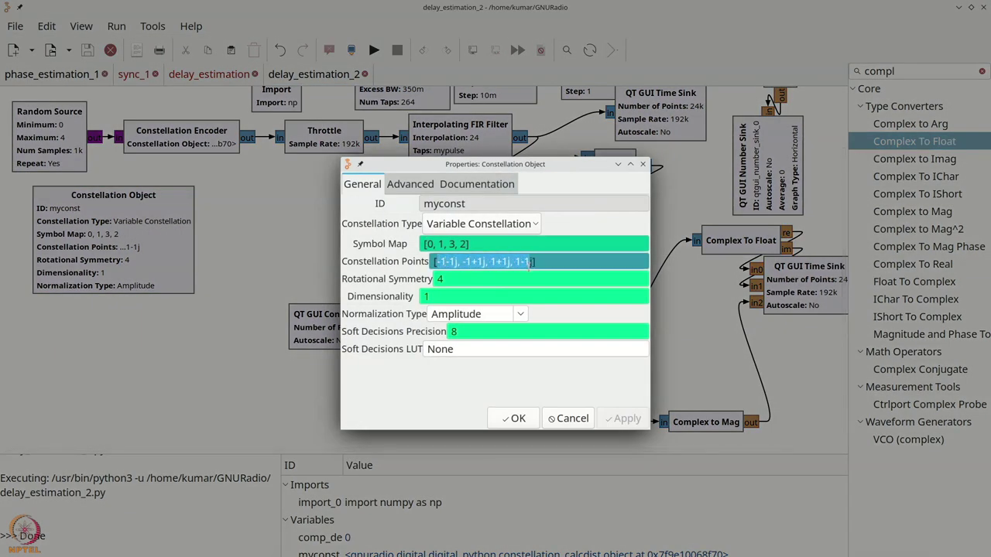
pyautogui.write('1')
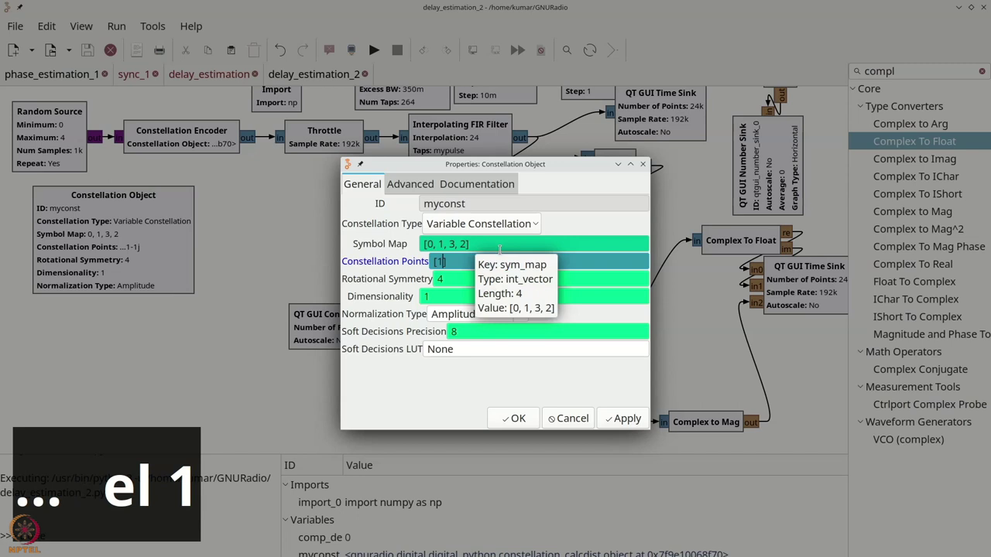
pyautogui.write(', 1j, ')
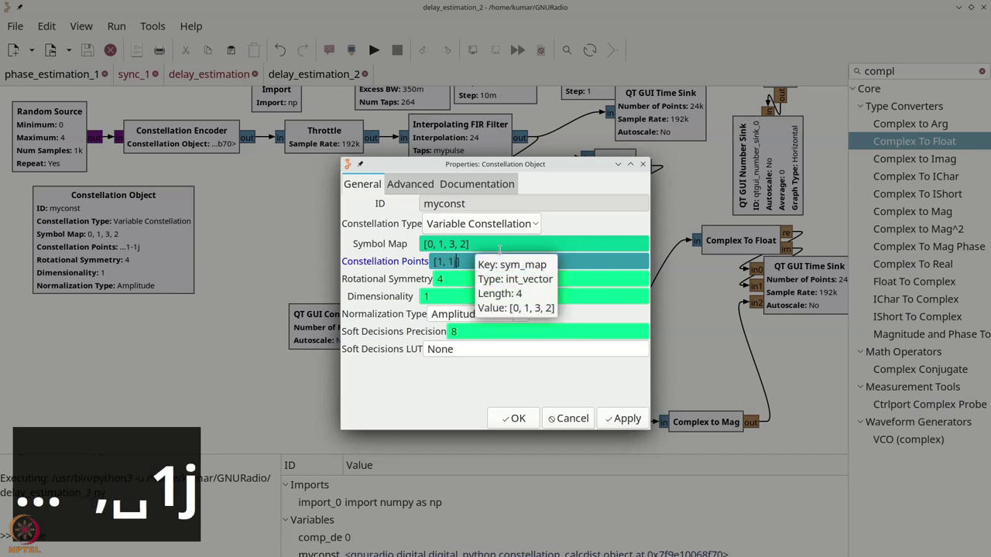
pyautogui.write('-1, -1j')
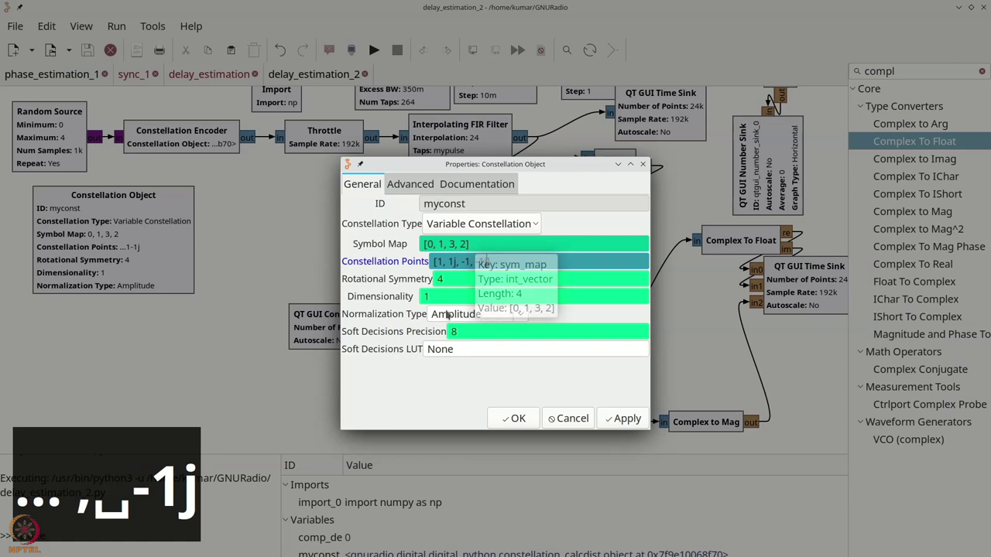
pyautogui.click(514, 418)
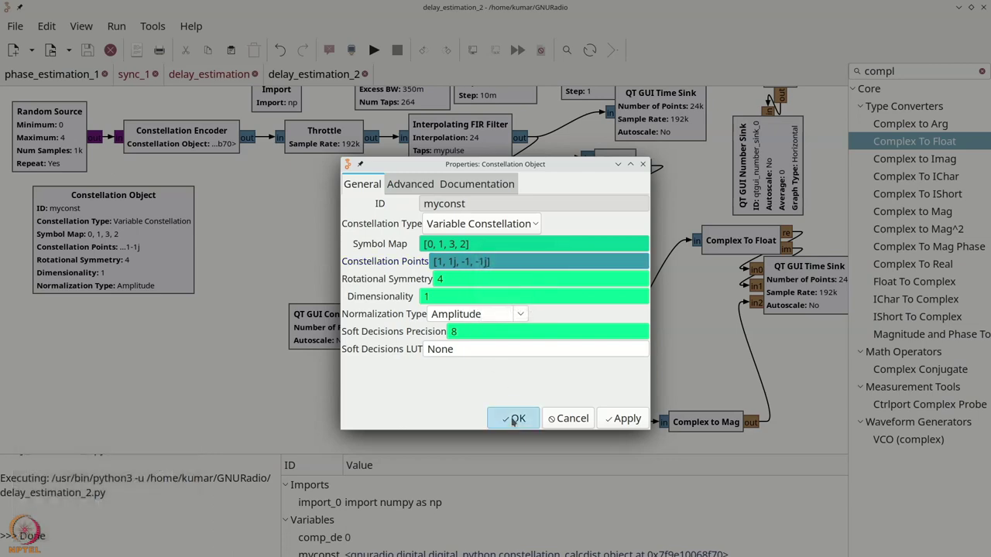
# Run the flowgraph with comp_delay set to 10 and zoom in on the start of the three-signal time plot.
pyautogui.press('F6')
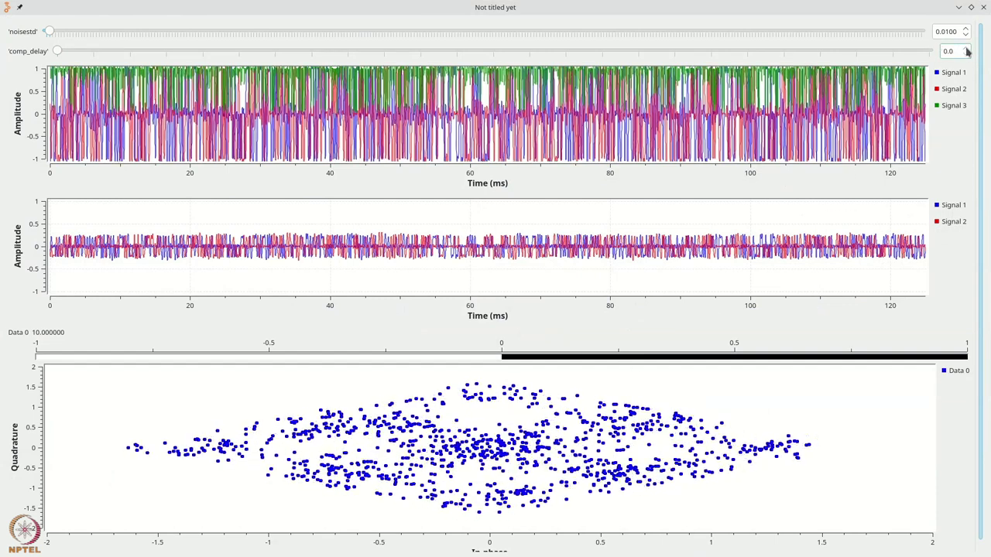
pyautogui.click(957, 48)
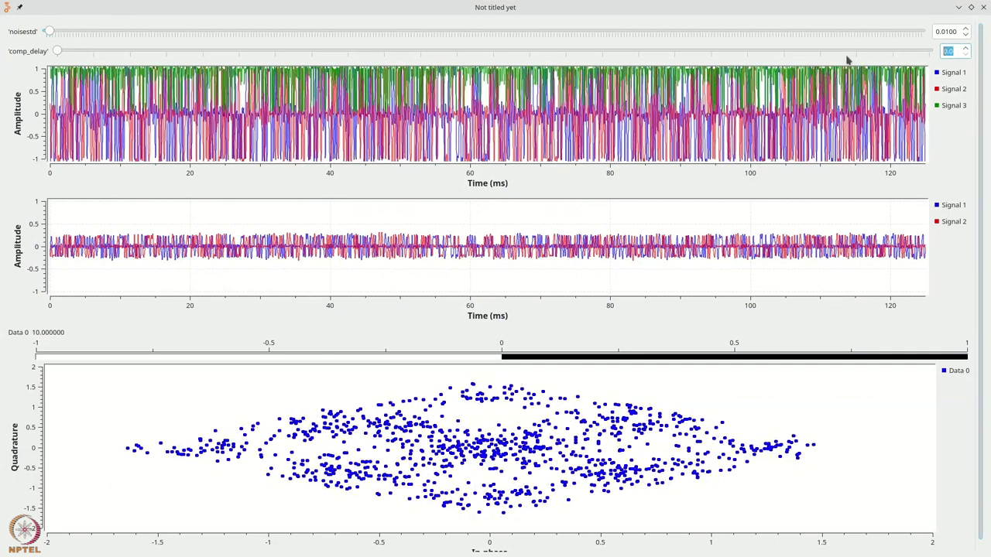
pyautogui.write('10')
pyautogui.press('Return')
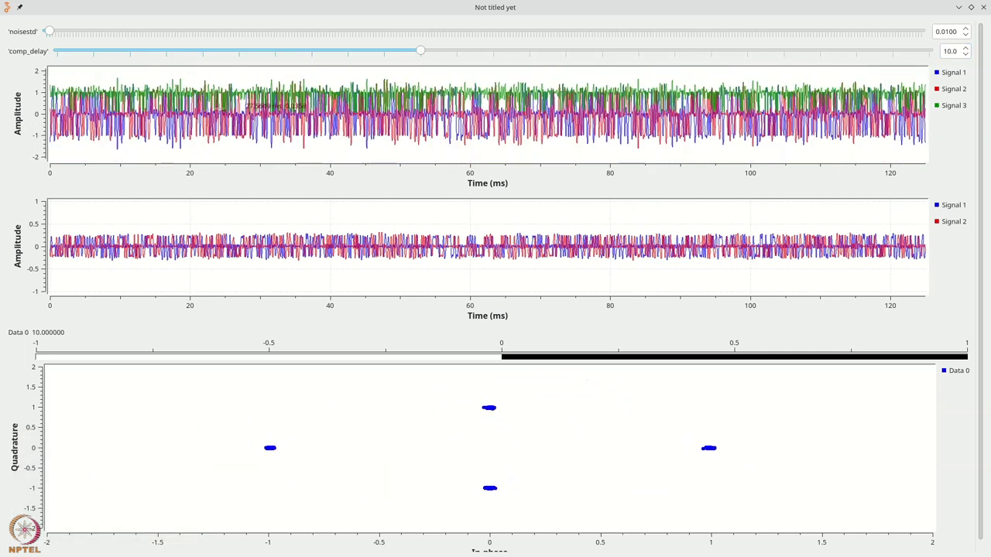
pyautogui.moveTo(131, 158); pyautogui.dragTo(48, 69)
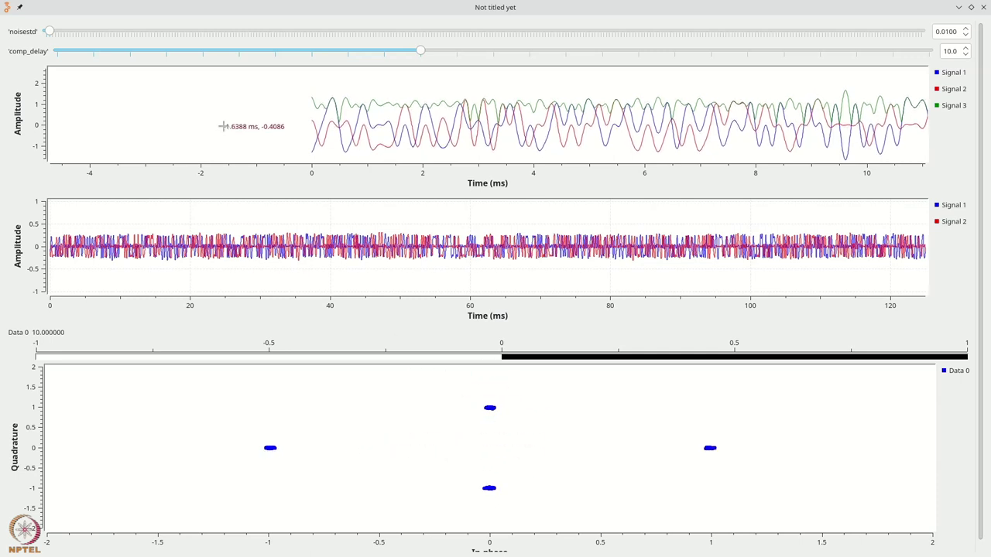
# Turn on the grid in the three-signal time plot, examine its first 2 ms with noisestd at 0, and close the output window.
pyautogui.rightClick(263, 95)
pyautogui.click(287, 114)
pyautogui.moveTo(264, 77); pyautogui.dragTo(414, 168)
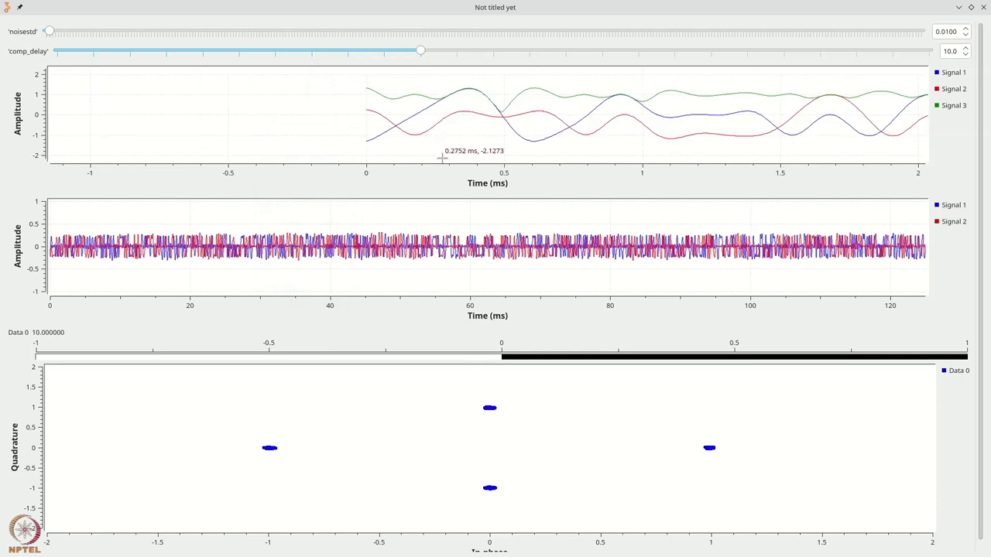
pyautogui.click(968, 35)
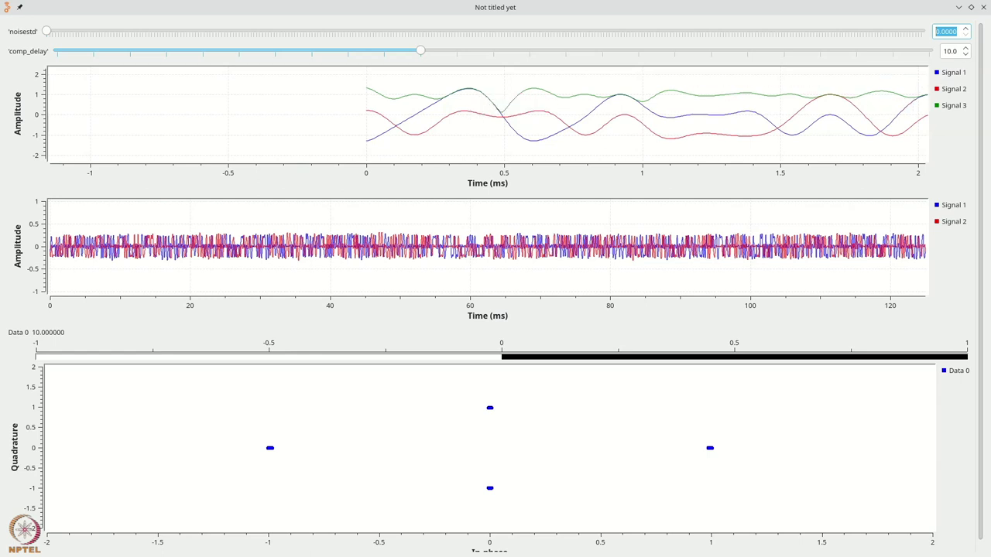
pyautogui.click(982, 7)
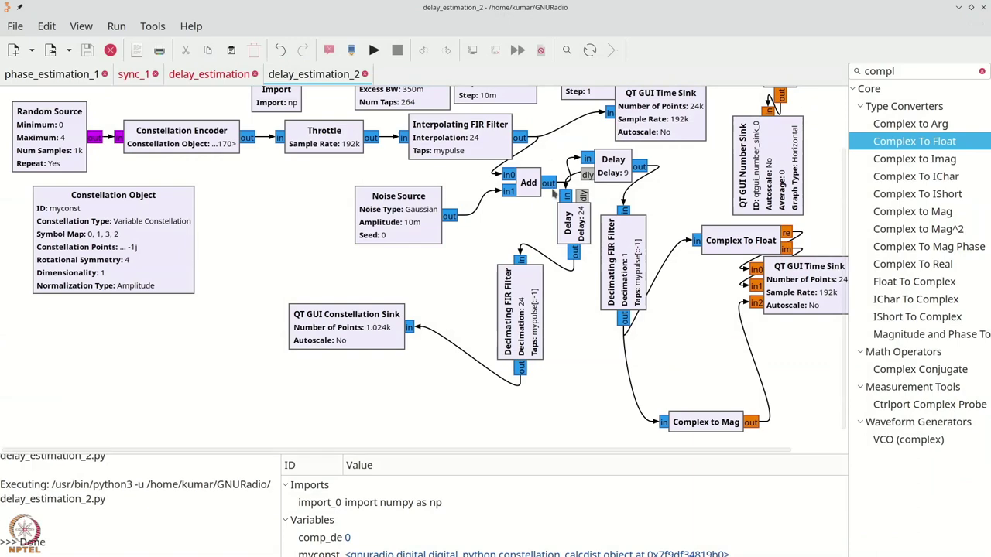
# Run the flowgraph with comp_delay 0 and noisestd 0, examine the gridded three-signal plot around 0.2 ms, and close the output window.
pyautogui.click(374, 50)
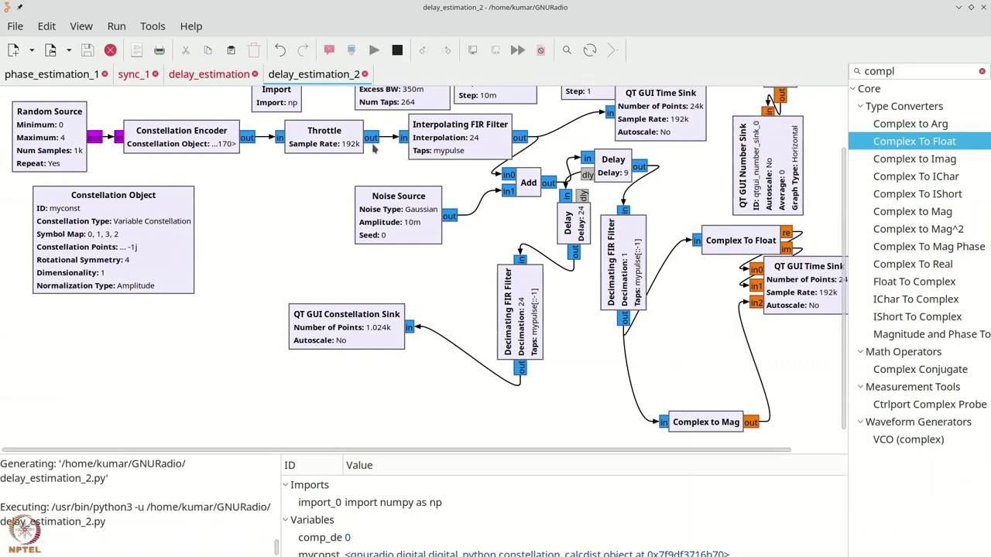
pyautogui.moveTo(46, 121); pyautogui.dragTo(99, 153)
pyautogui.moveTo(312, 82); pyautogui.dragTo(469, 164)
pyautogui.rightClick(272, 94)
pyautogui.click(298, 100)
pyautogui.click(965, 35)
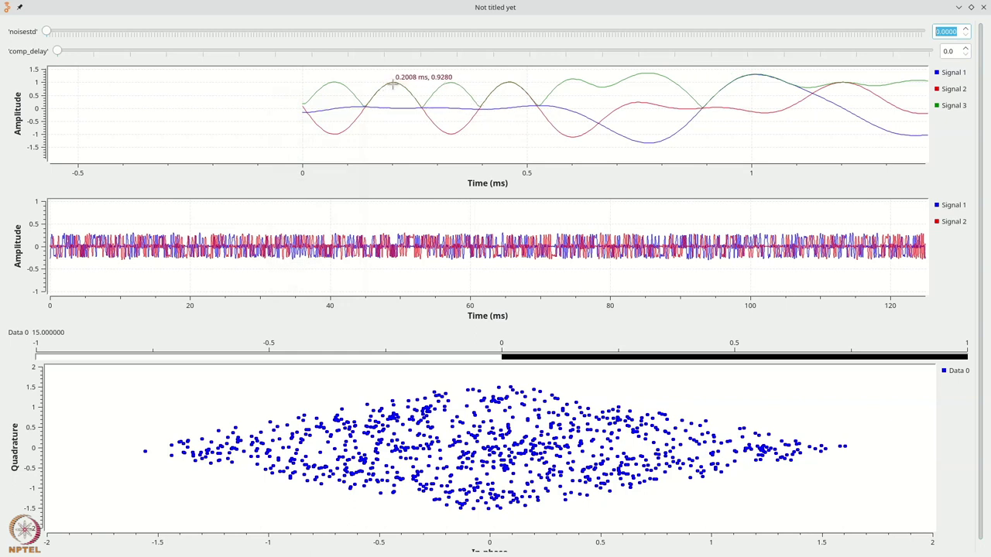
pyautogui.moveTo(378, 77); pyautogui.dragTo(413, 110)
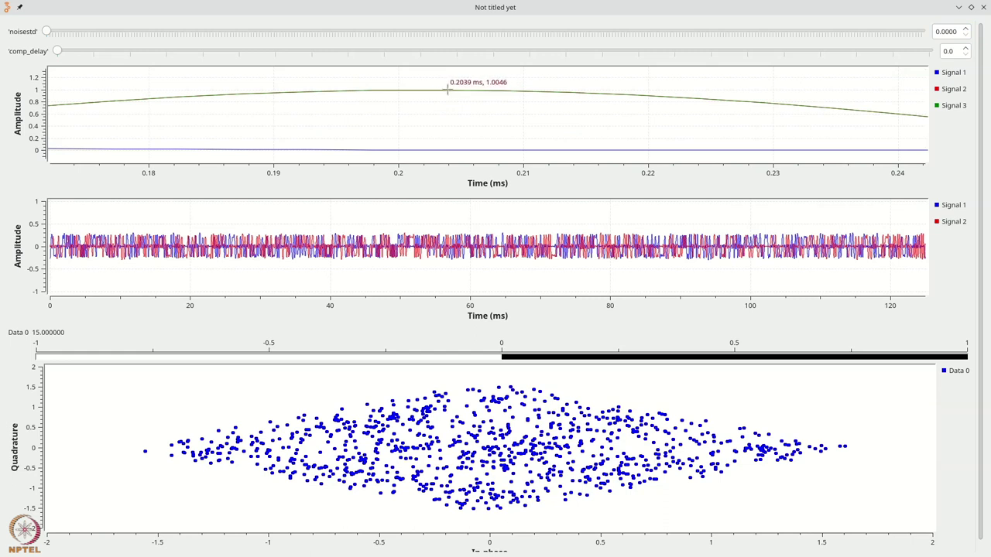
pyautogui.click(985, 8)
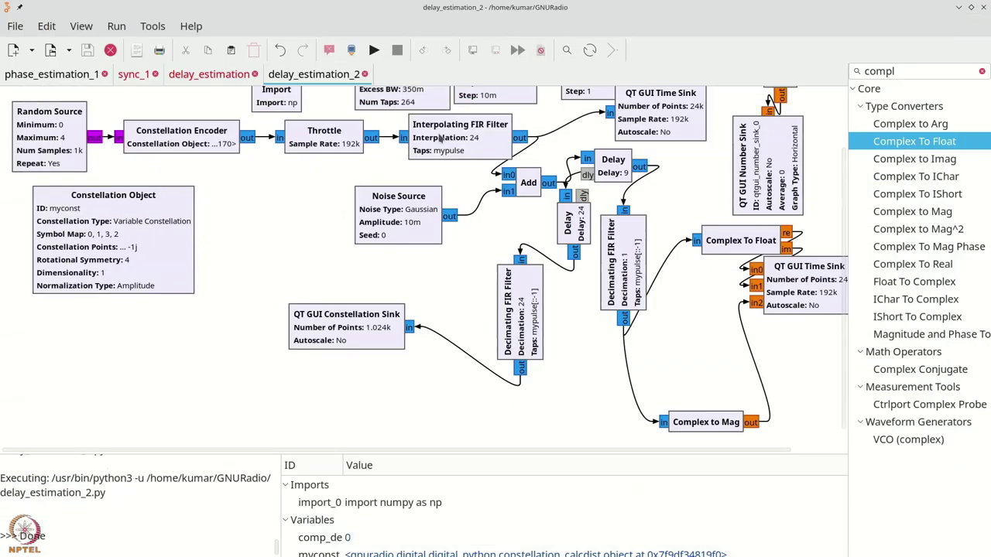
# Set the random_delay variable's value to np.random.randint(0, sps)*0.
pyautogui.scroll(2, 511, 182)
pyautogui.scroll(-1, 516, 180)
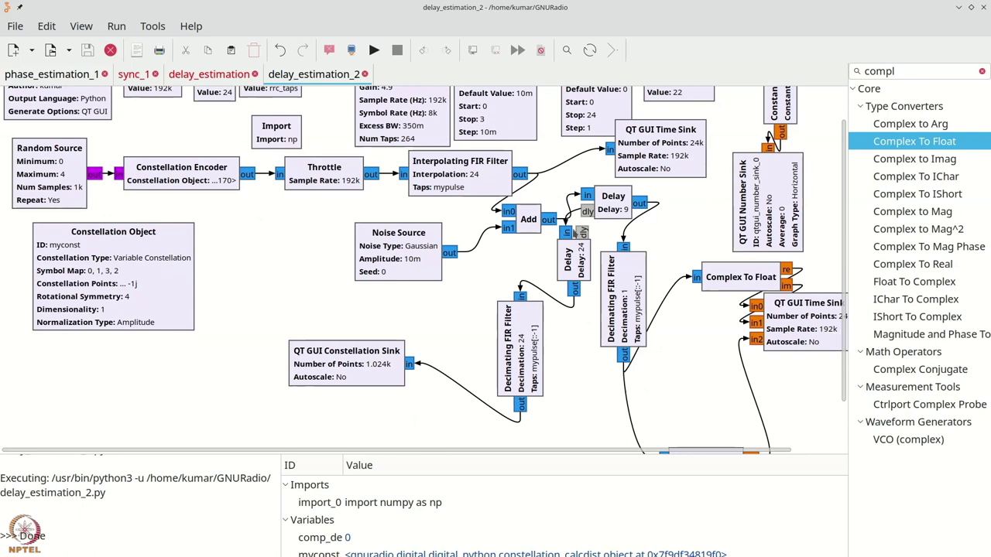
pyautogui.scroll(1, 624, 197)
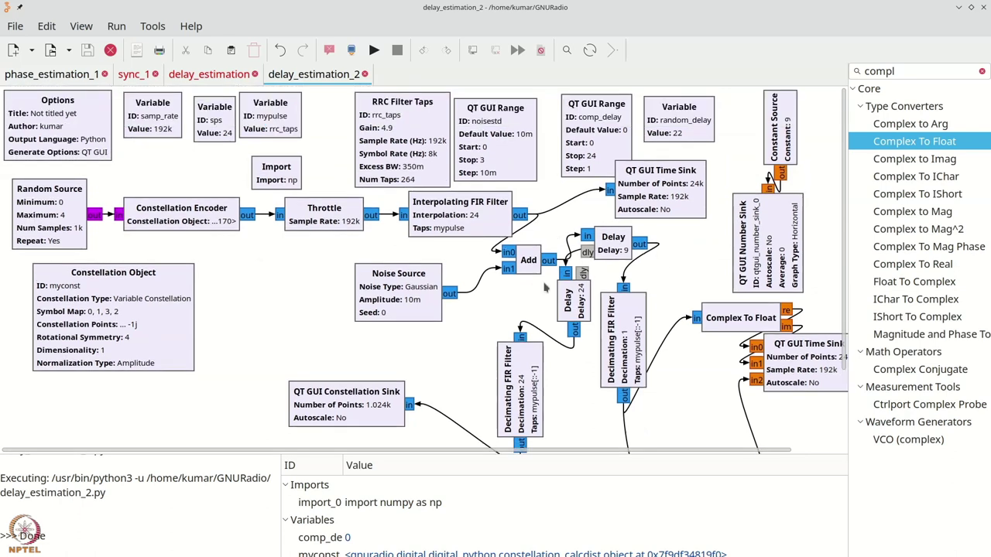
pyautogui.doubleClick(647, 133)
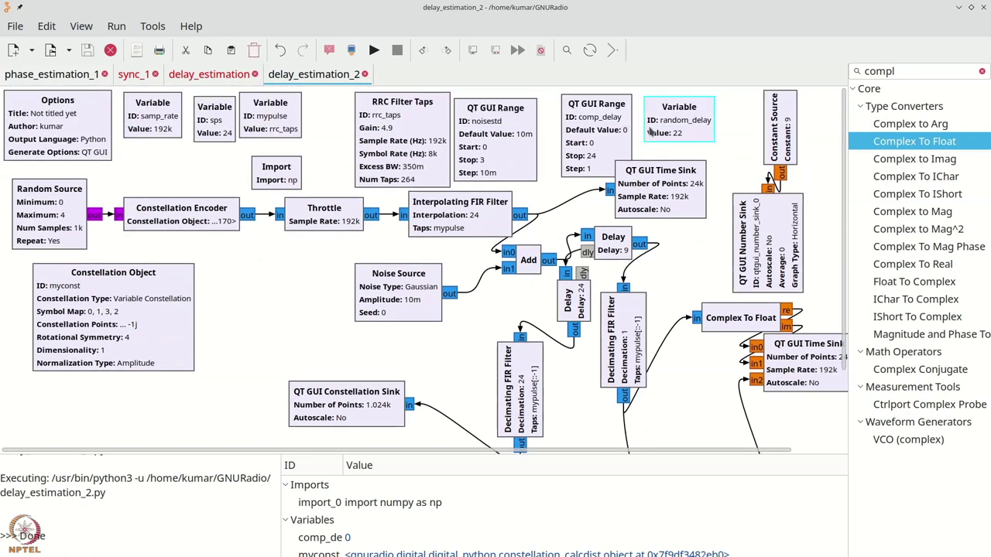
pyautogui.click(576, 223)
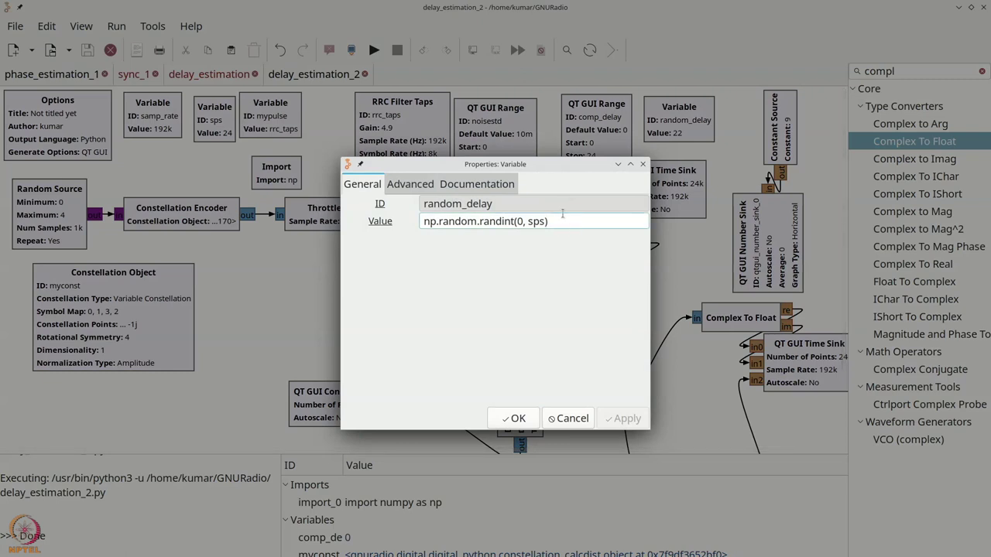
pyautogui.write('*0')
pyautogui.click(499, 416)
# Run the flowgraph with zero random delay, examine the start of the three-signal plot with its grid on, and close the output window.
pyautogui.click(374, 51)
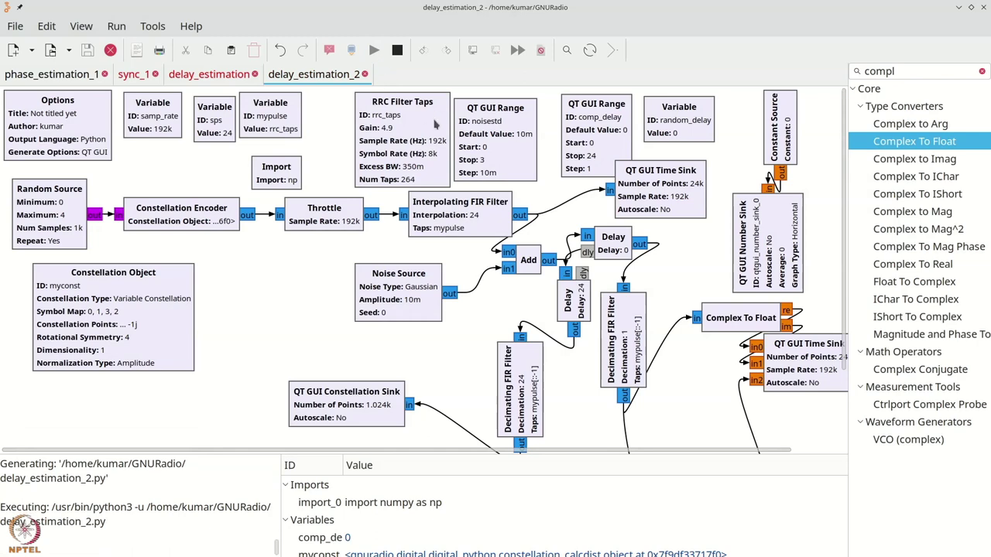
pyautogui.moveTo(78, 140); pyautogui.dragTo(109, 151)
pyautogui.moveTo(441, 83); pyautogui.dragTo(541, 159)
pyautogui.rightClick(394, 101)
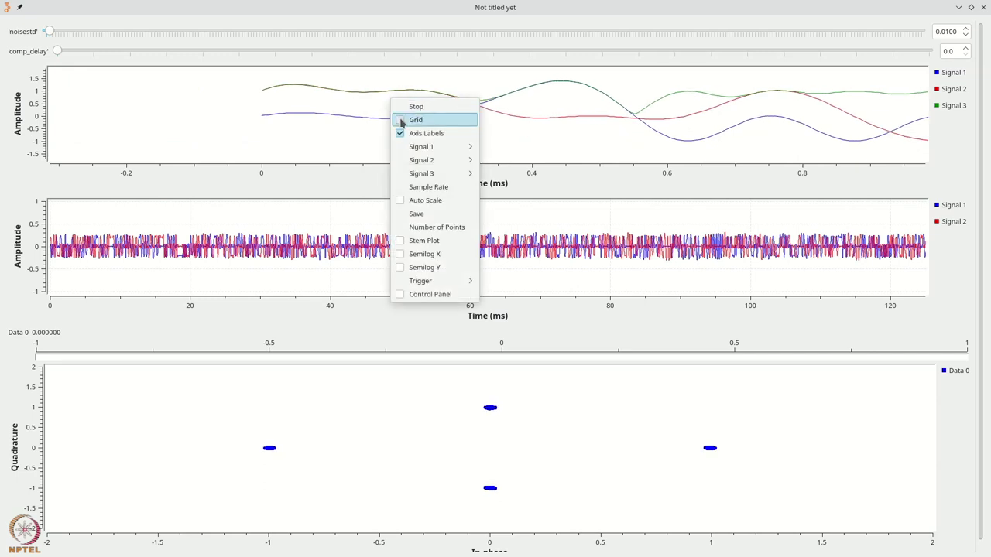
pyautogui.click(403, 119)
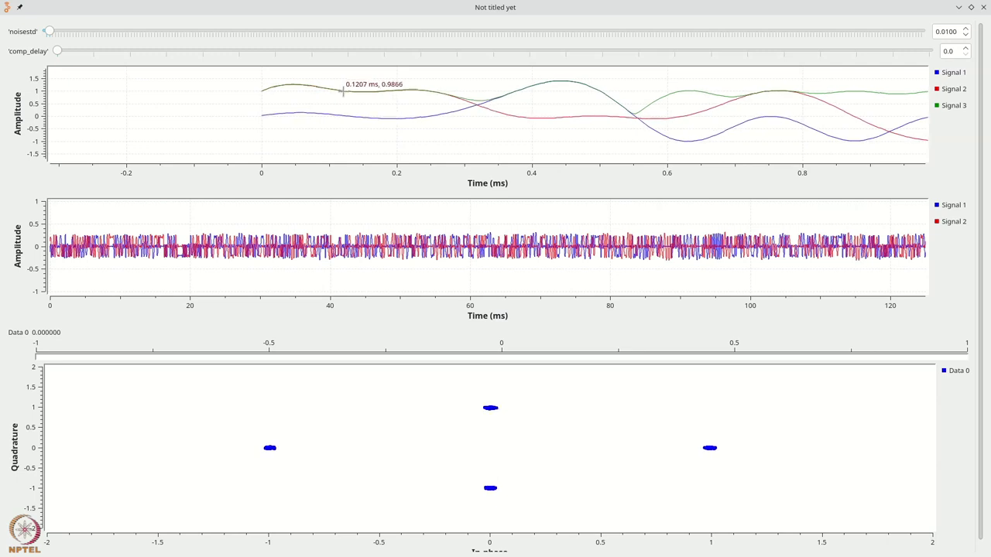
pyautogui.click(986, 6)
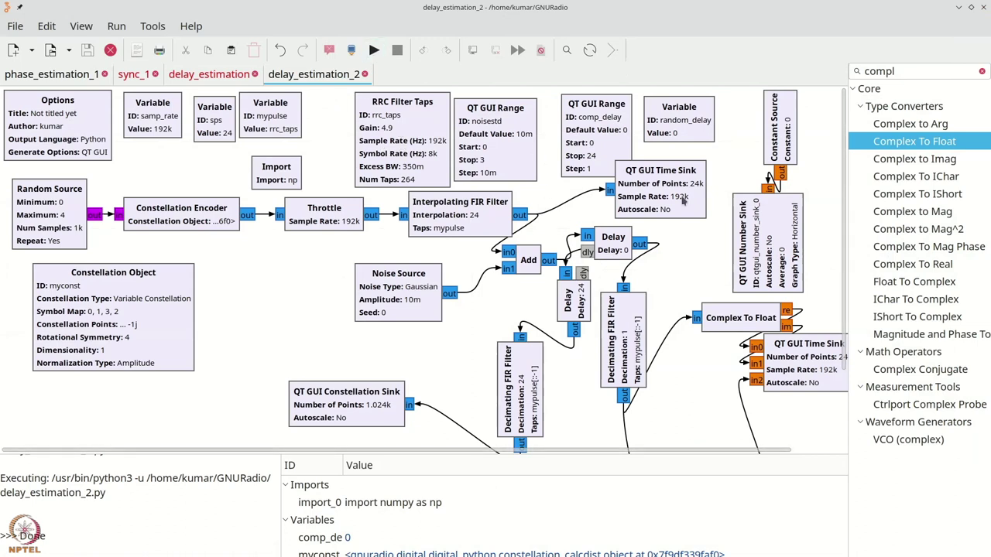
# Restore the random_delay variable's value to np.random.randint(0, sps).
pyautogui.doubleClick(684, 120)
pyautogui.click(590, 221)
pyautogui.press('BackSpace')
pyautogui.press('BackSpace')
pyautogui.click(514, 418)
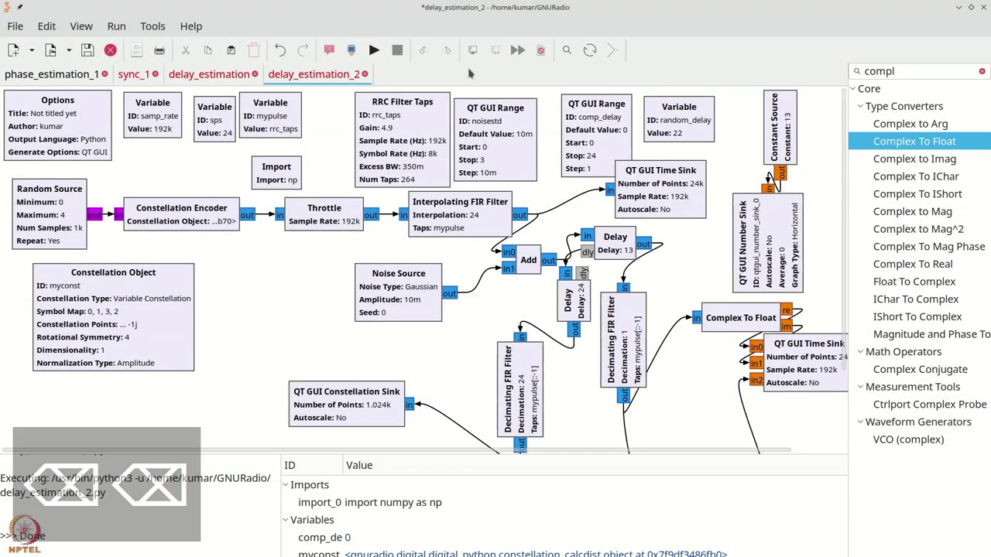
# Run the flowgraph with the random delay, examine the first 0.4 ms of the three-signal plot with its grid on, and close the output window.
pyautogui.click(375, 51)
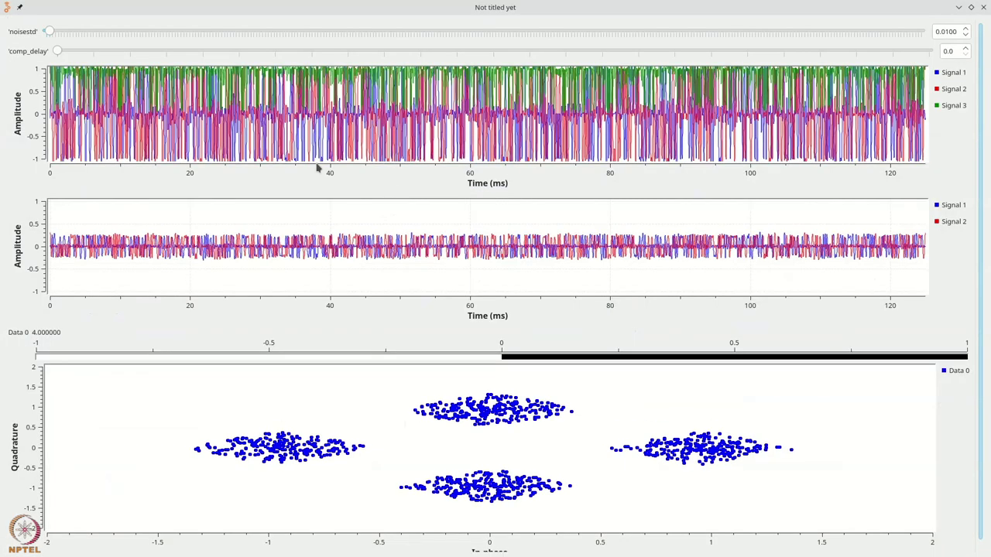
pyautogui.moveTo(97, 138); pyautogui.dragTo(48, 69)
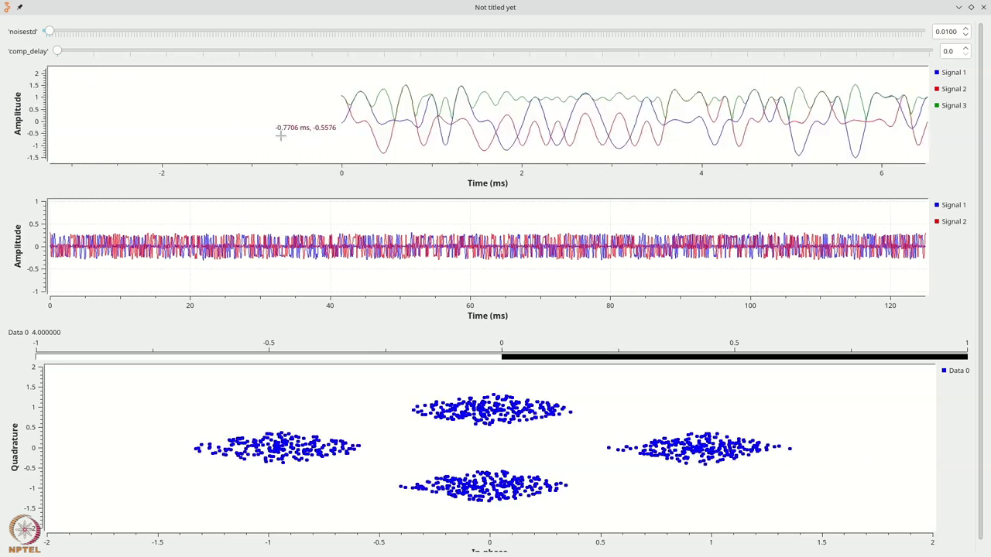
pyautogui.rightClick(313, 85)
pyautogui.click(365, 102)
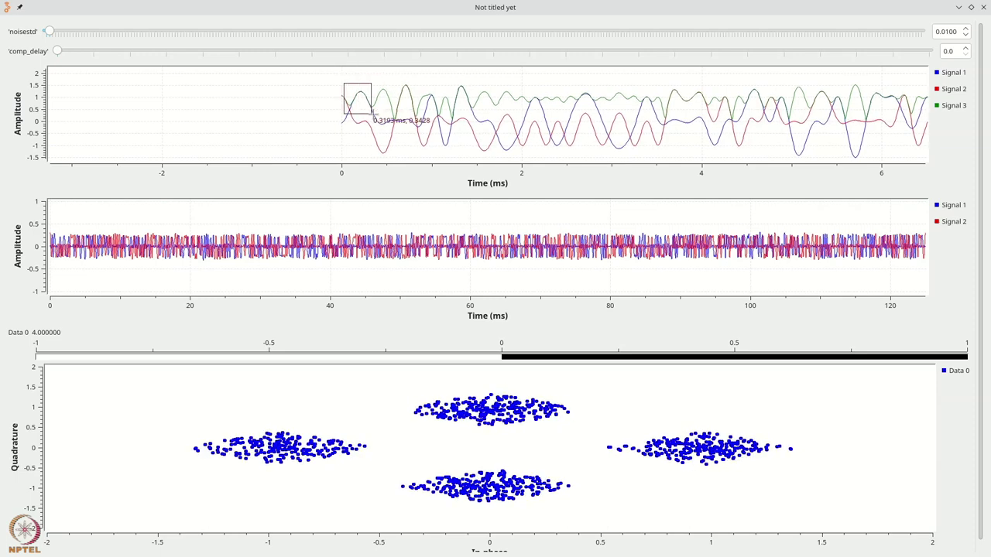
pyautogui.moveTo(370, 114); pyautogui.dragTo(383, 116)
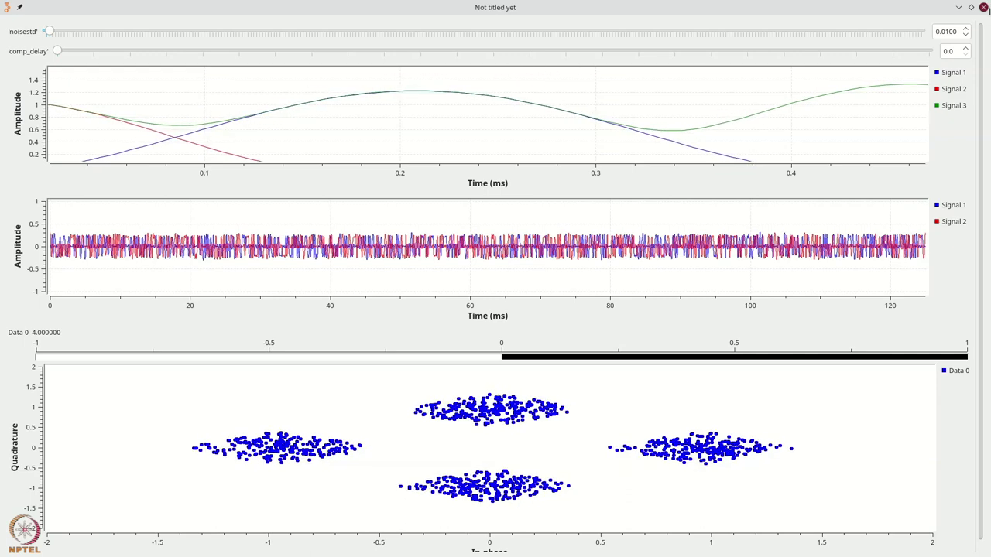
pyautogui.click(983, 7)
# Multiply the random_delay variable's expression by 0, giving np.random.randint(0, sps)*0.
pyautogui.click(620, 196)
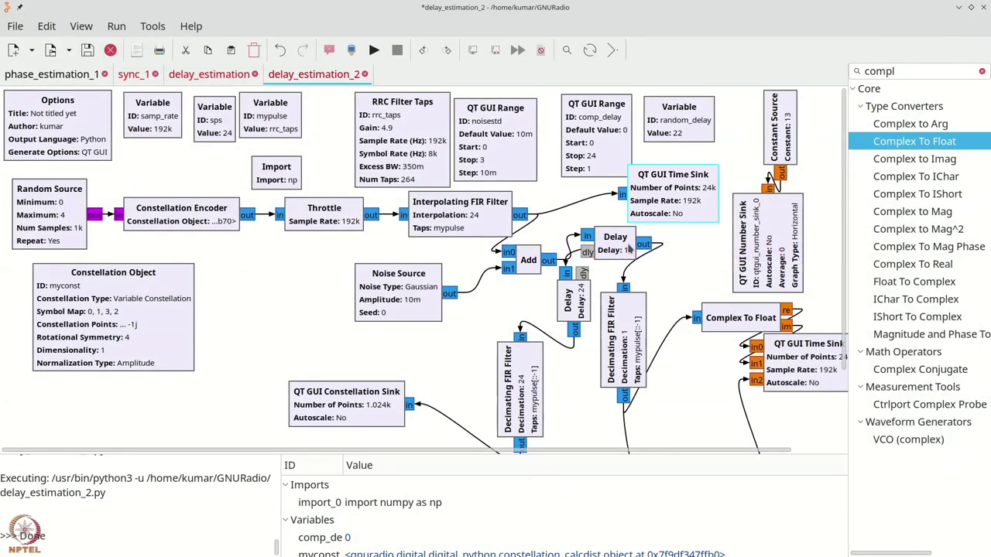
pyautogui.doubleClick(659, 123)
pyautogui.click(548, 221)
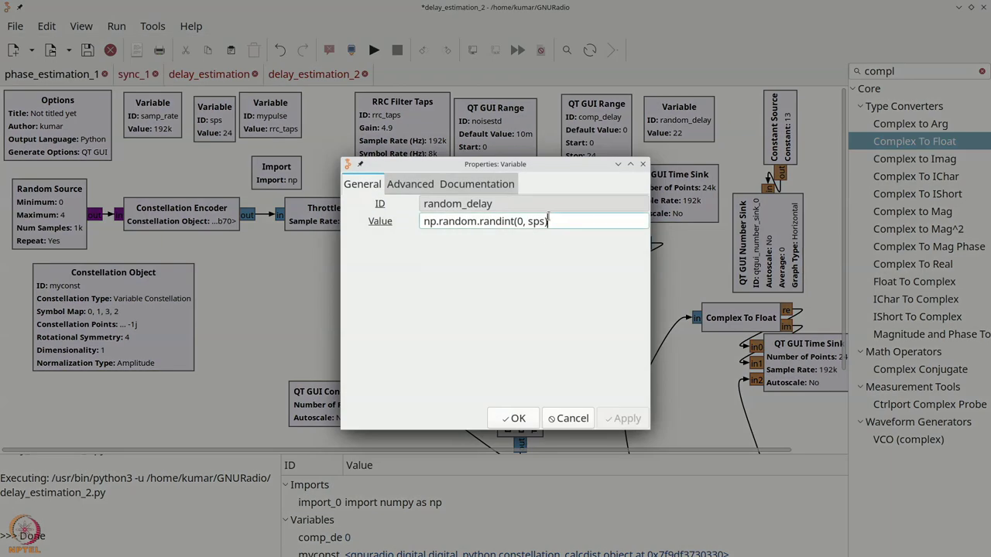
pyautogui.write('*0')
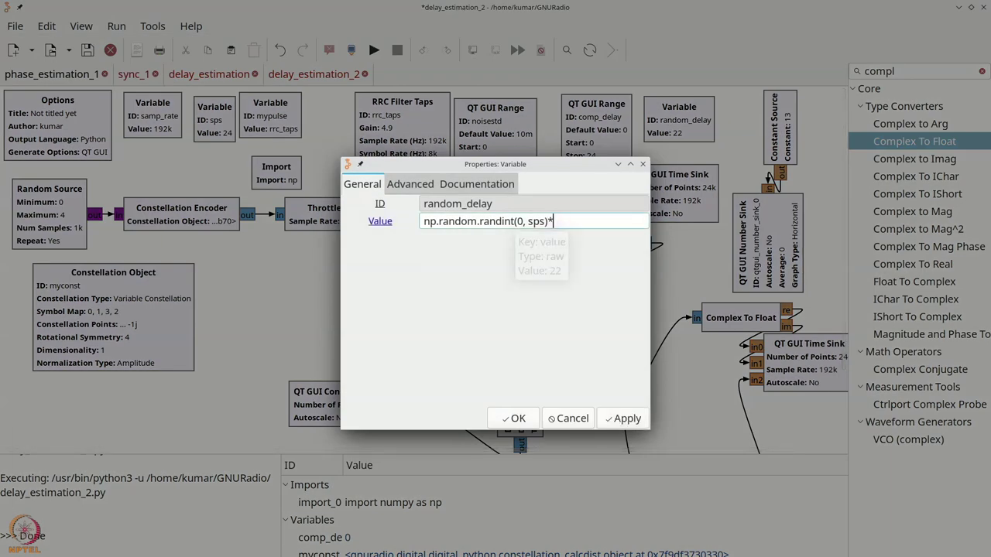
pyautogui.click(514, 418)
# Run the flowgraph with random_delay zeroed, inspect the beginning of the three-signal plot with its grid on, and close the output window.
pyautogui.press('F6')
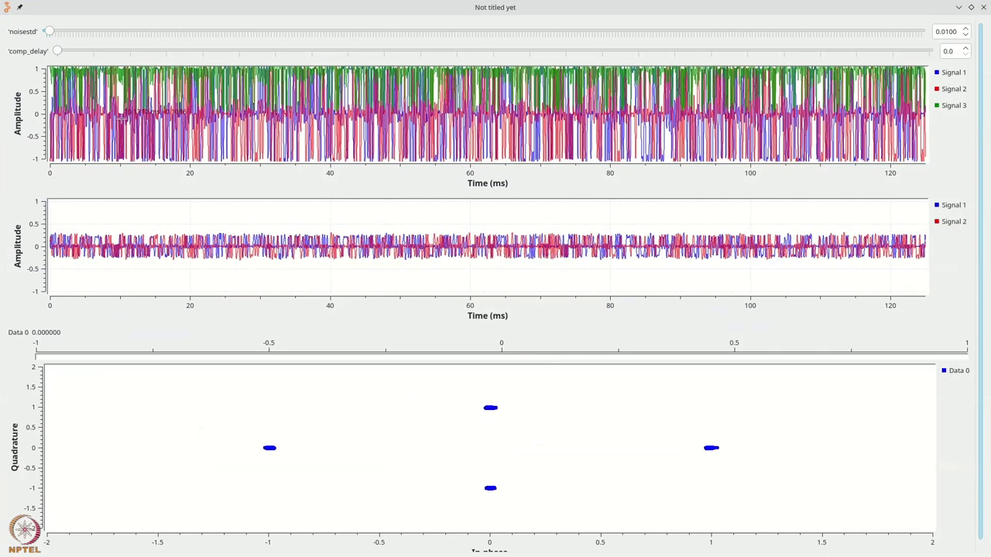
pyautogui.moveTo(91, 154); pyautogui.dragTo(50, 70)
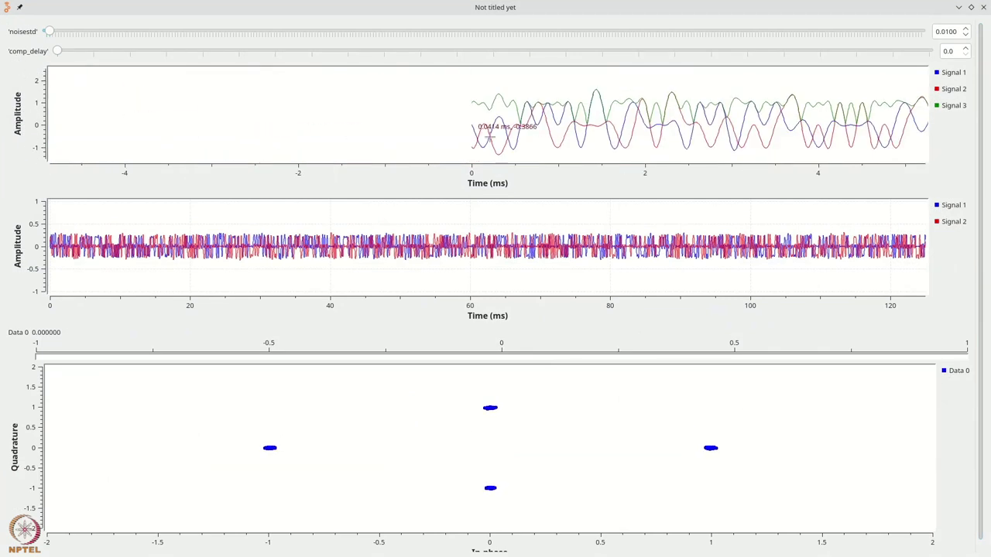
pyautogui.rightClick(430, 84)
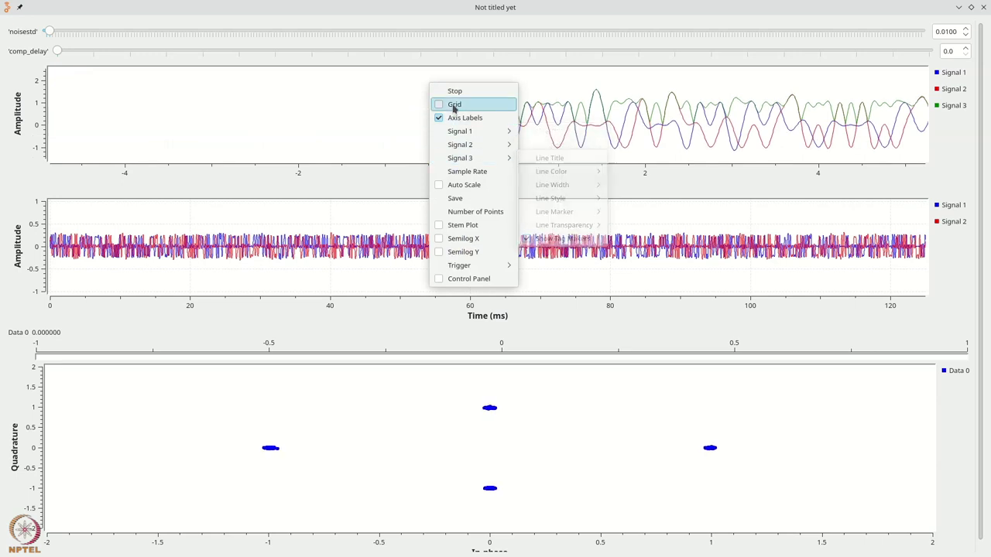
pyautogui.click(454, 104)
pyautogui.moveTo(445, 85); pyautogui.dragTo(507, 94)
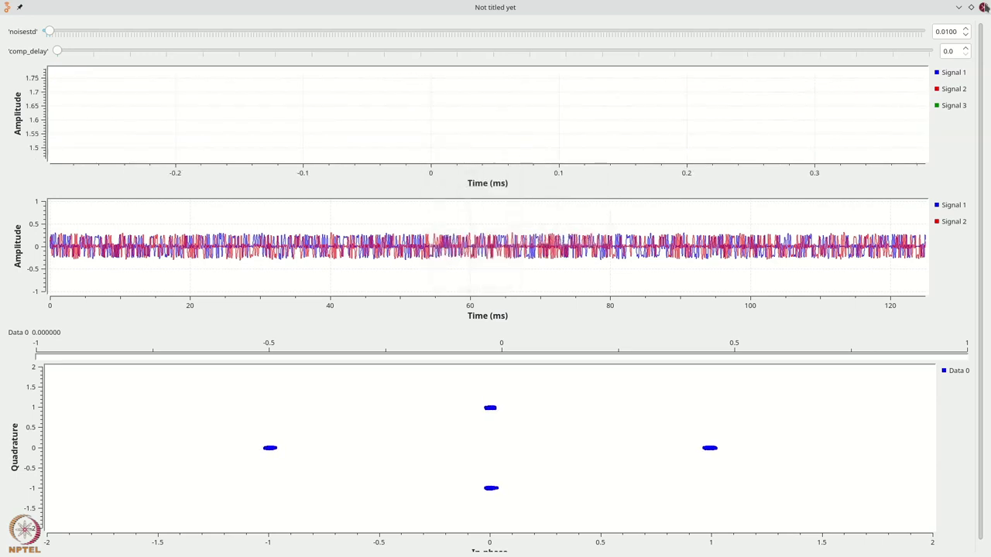
pyautogui.click(984, 7)
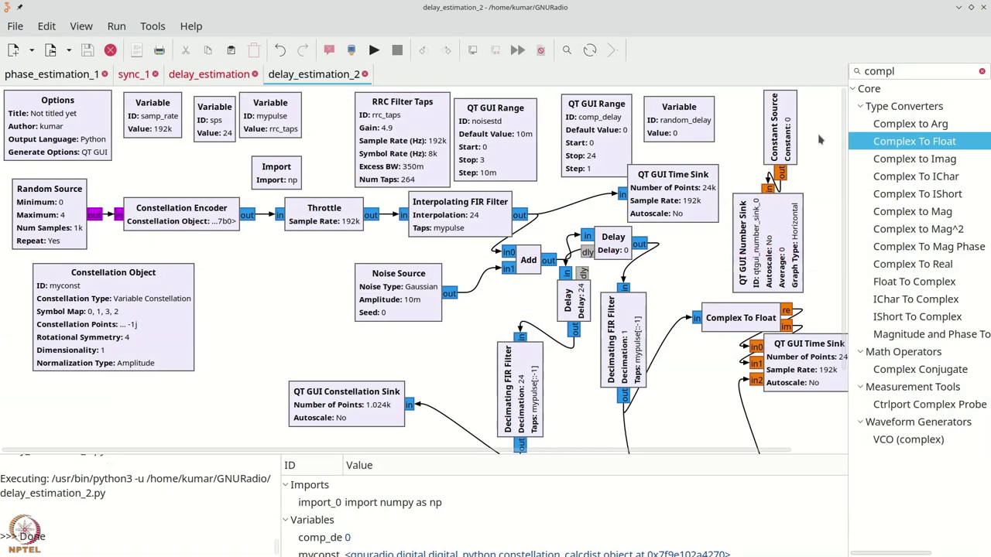
# Enable the grid in the properties of the three-input QT GUI Time Sink.
pyautogui.doubleClick(795, 365)
pyautogui.click(430, 318)
pyautogui.click(433, 299)
pyautogui.click(515, 418)
# Run the flowgraph with zero delay, examine the three-signal plot around 0.125 ms with noisestd at 0, and close the output window.
pyautogui.click(374, 49)
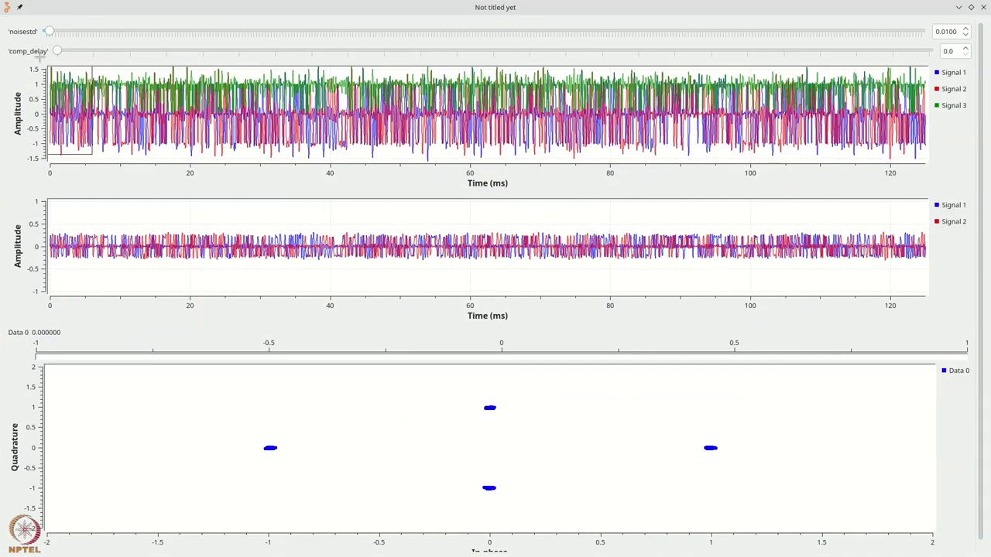
pyautogui.moveTo(91, 153); pyautogui.dragTo(39, 56)
pyautogui.moveTo(210, 74); pyautogui.dragTo(324, 160)
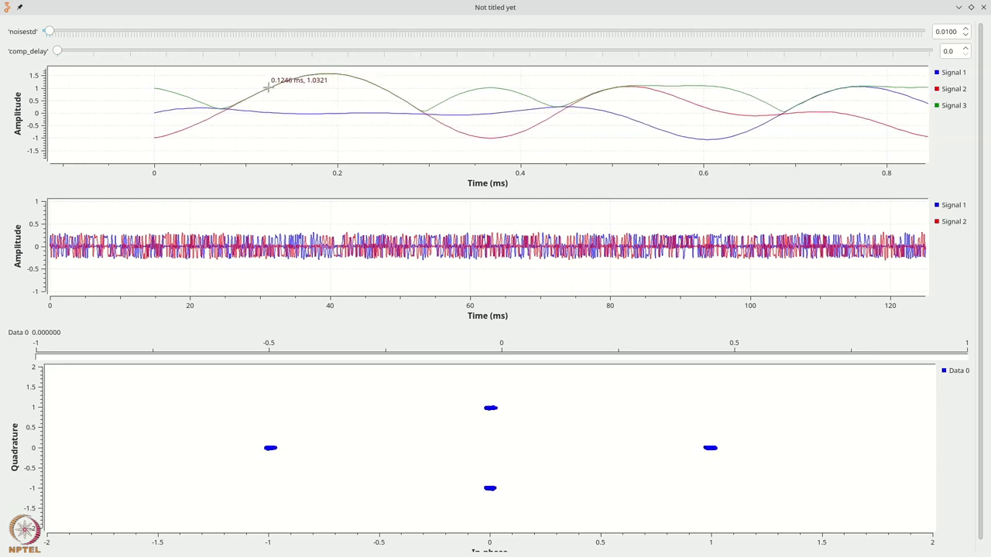
pyautogui.moveTo(258, 78); pyautogui.dragTo(292, 118)
pyautogui.click(965, 34)
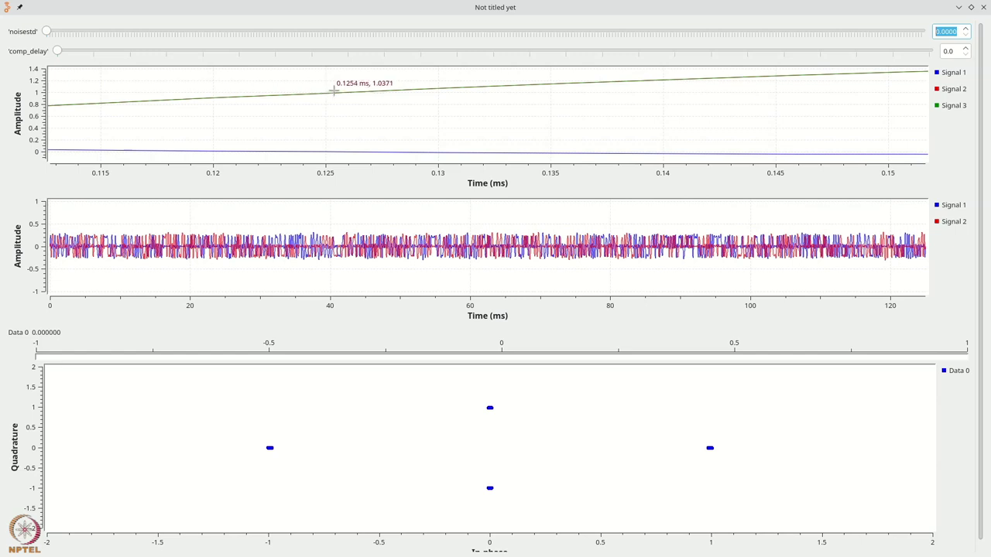
pyautogui.click(984, 8)
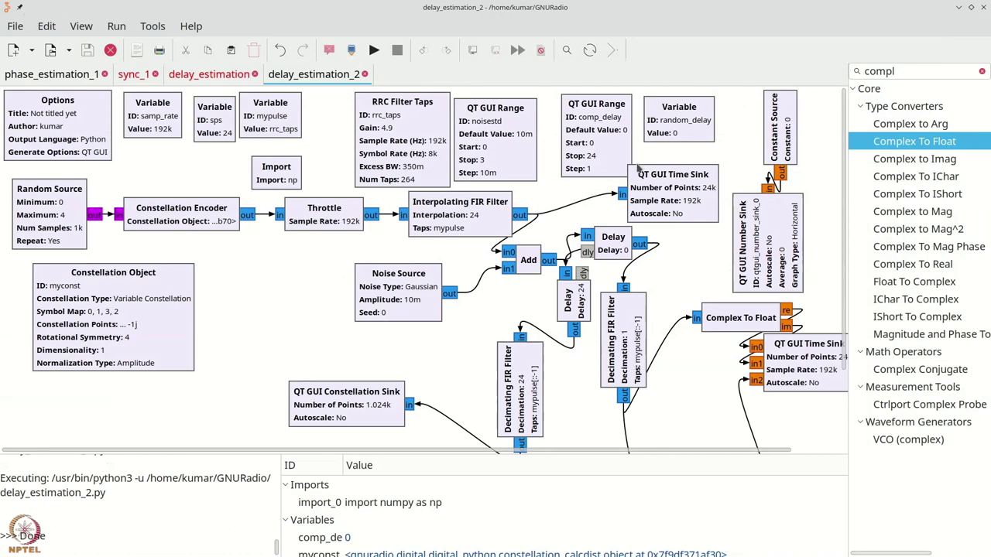
# Remove the zero multiplier from the random_delay variable, leaving np.random.randint(0, sps).
pyautogui.doubleClick(666, 127)
pyautogui.doubleClick(555, 222)
pyautogui.press('BackSpace')
pyautogui.click(515, 418)
# Run the flowgraph with the random delay and examine the first 2.5 ms of the three-signal plot with noisestd at 0.
pyautogui.click(375, 51)
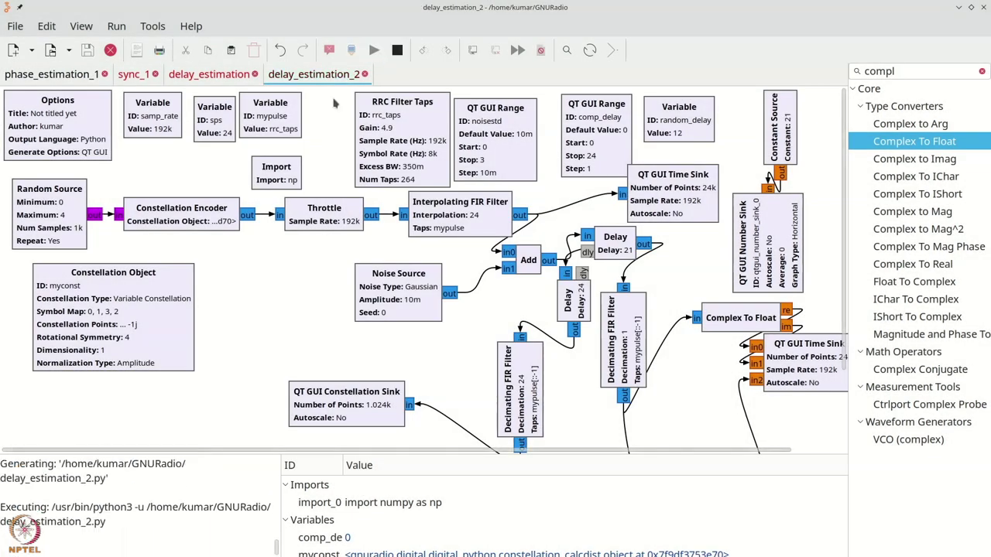
pyautogui.moveTo(89, 154); pyautogui.dragTo(46, 70)
pyautogui.moveTo(453, 78); pyautogui.dragTo(692, 154)
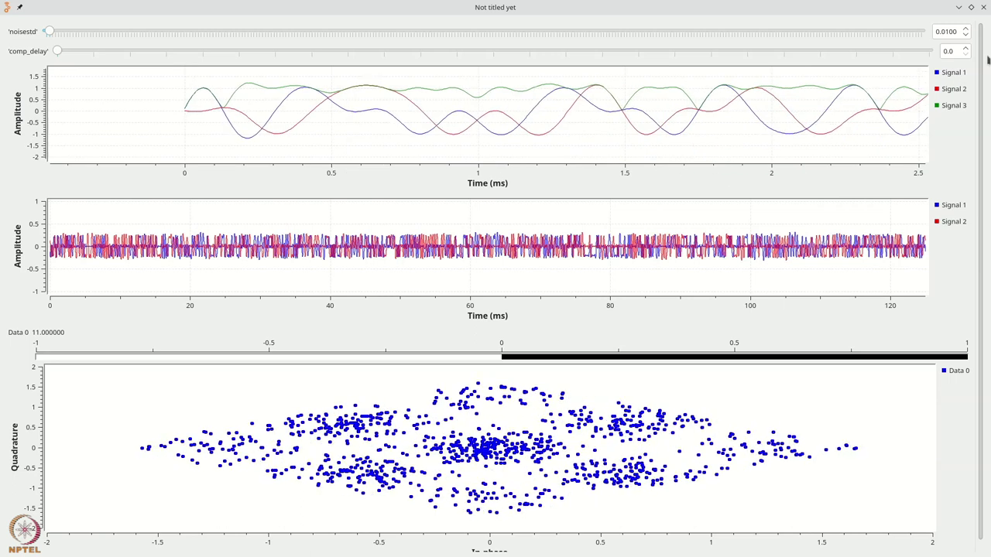
pyautogui.click(966, 34)
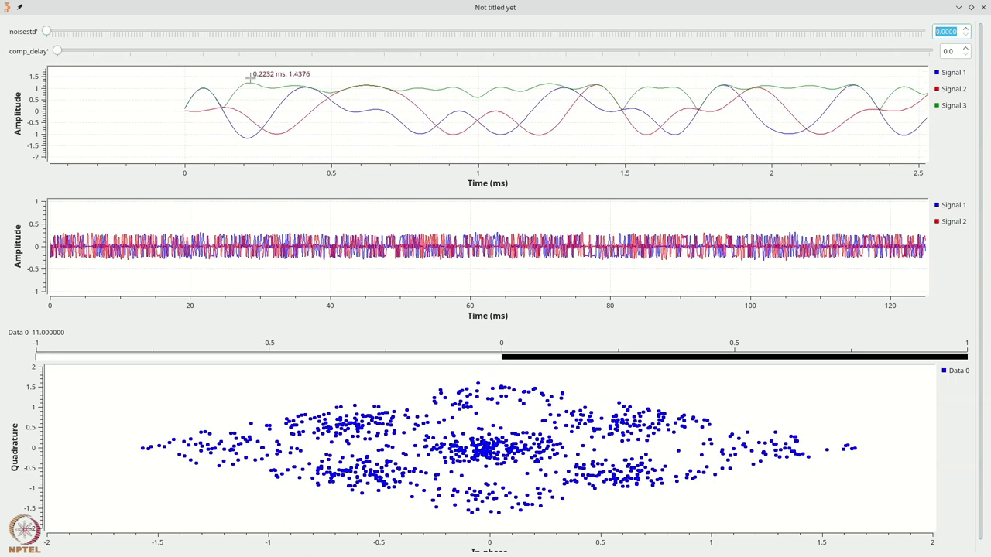
# Examine the rise of Signal 3 between about 0.15 and 0.22 ms to read when it reaches amplitude 1.
pyautogui.moveTo(215, 78); pyautogui.dragTo(275, 140)
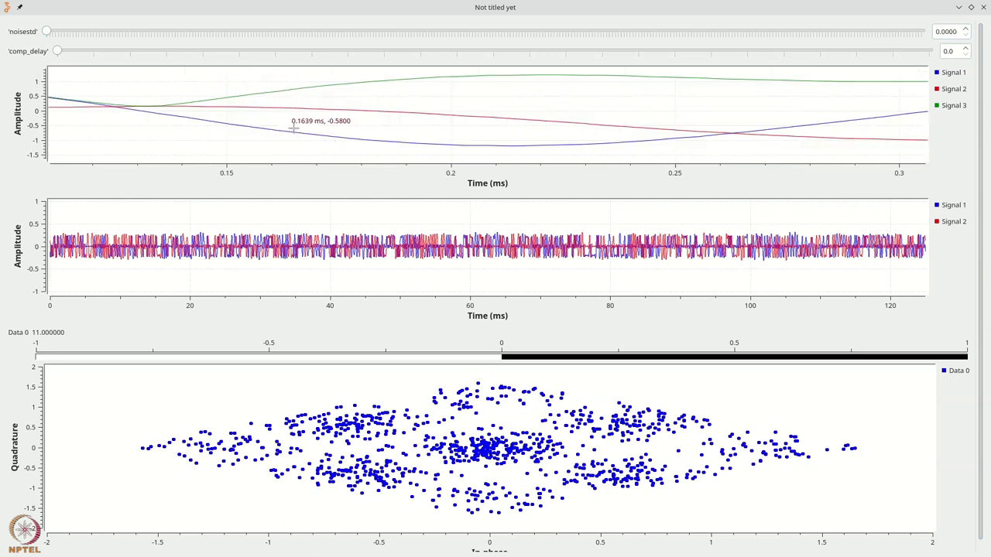
pyautogui.rightClick(285, 120)
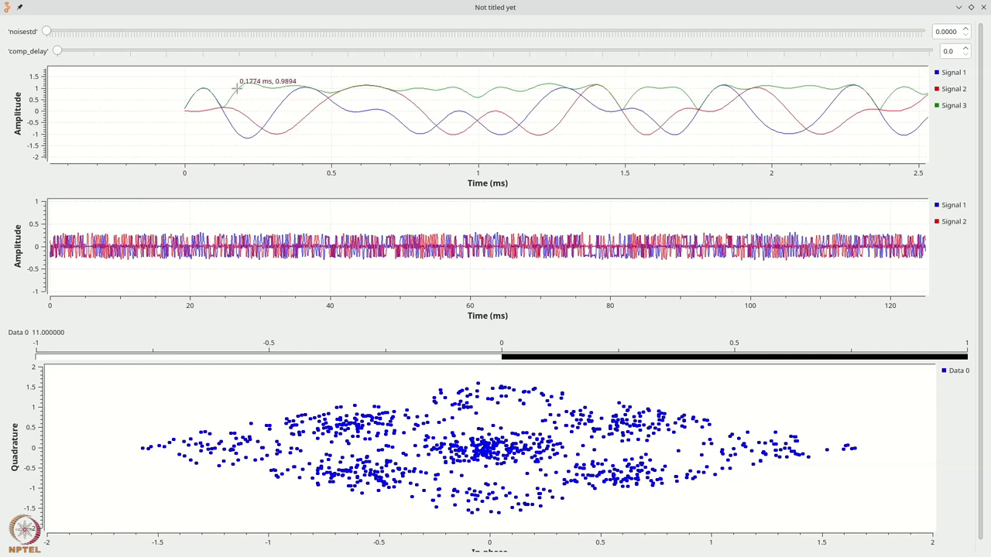
pyautogui.moveTo(232, 86); pyautogui.dragTo(248, 100)
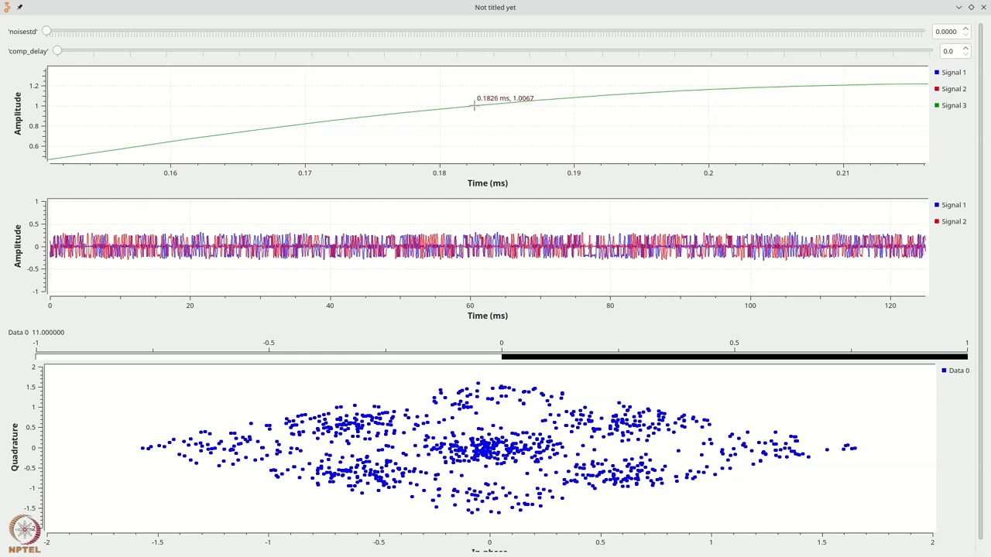
# Switch to the IPython session in Konsole and clear its screen.
pyautogui.hotkey('alt', 'Tab')
pyautogui.hotkey('alt', 'Tab')
pyautogui.hotkey('alt', 'Tab')
pyautogui.press('Tab')
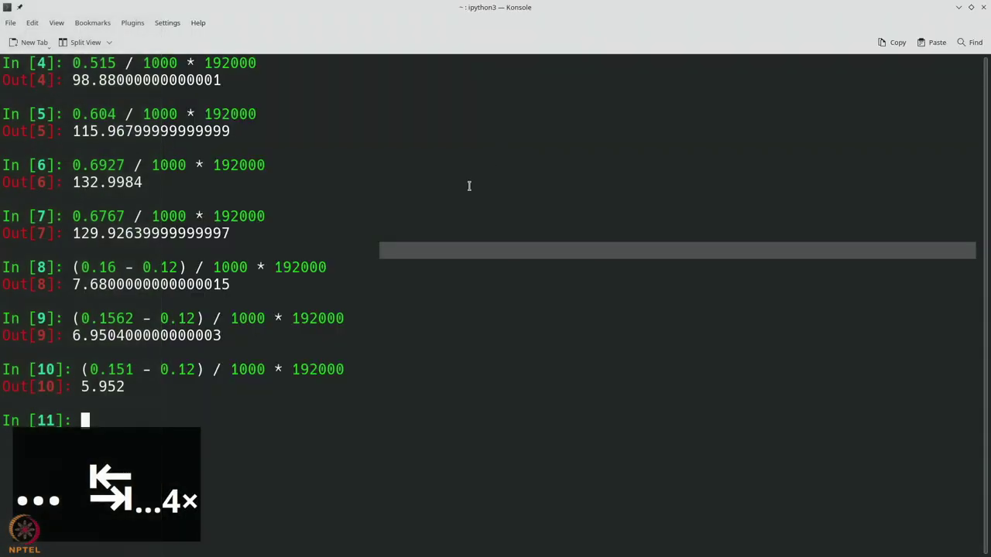
pyautogui.write('0')
pyautogui.press('BackSpace')
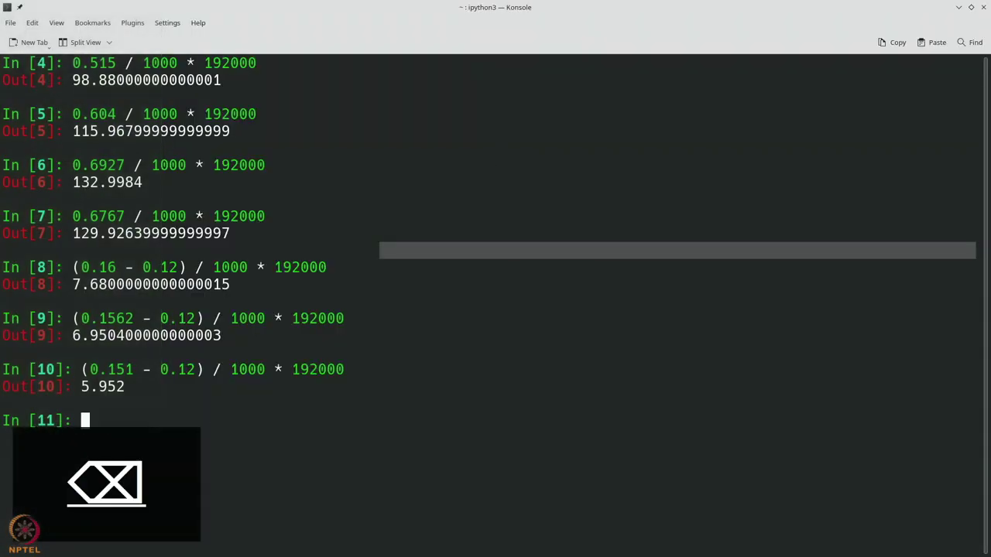
pyautogui.hotkey('ctrl', 'l')
# Calculate the delay in samples in IPython as (0.1825 - 0.125) / 1000 * 192000.
pyautogui.write('0/')
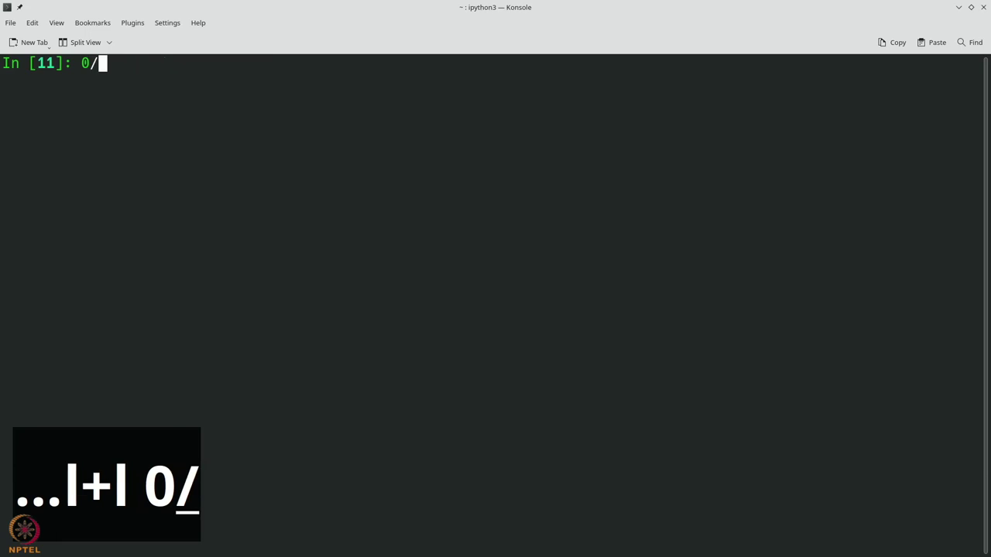
pyautogui.write('.182')
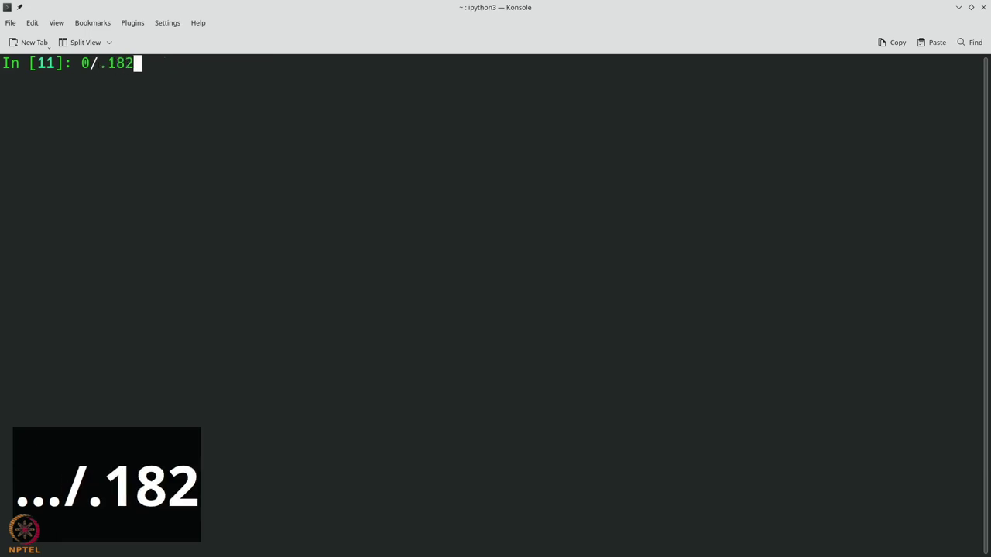
pyautogui.write('5 - 0')
pyautogui.hotkey('ctrl', 'a')
pyautogui.hotkey('ctrl', 'f')
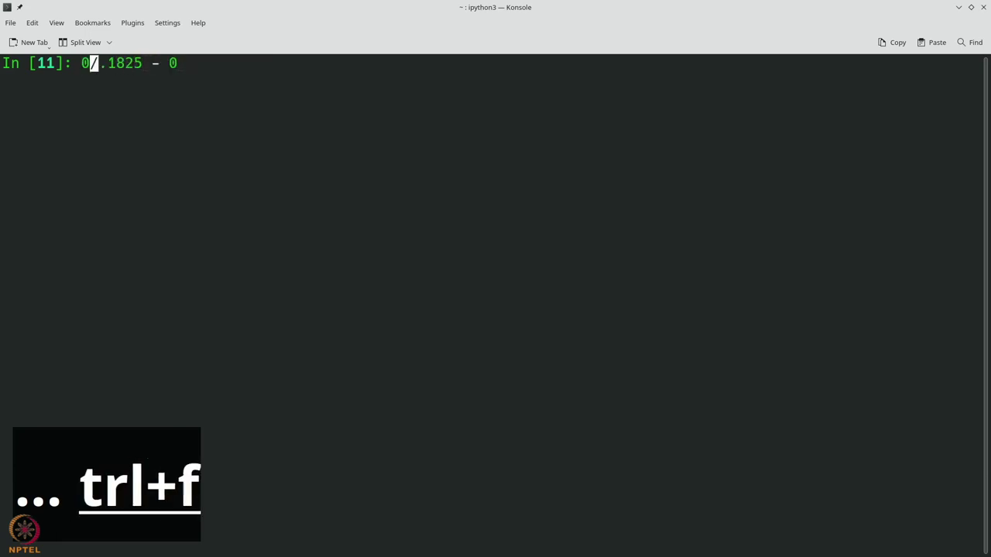
pyautogui.hotkey('ctrl', 'd')
pyautogui.hotkey('ctrl', 'e')
pyautogui.write('.125')
pyautogui.hotkey('ctrl', 'a')
pyautogui.write('(')
pyautogui.hotkey('ctrl', 'e')
pyautogui.write(') /')
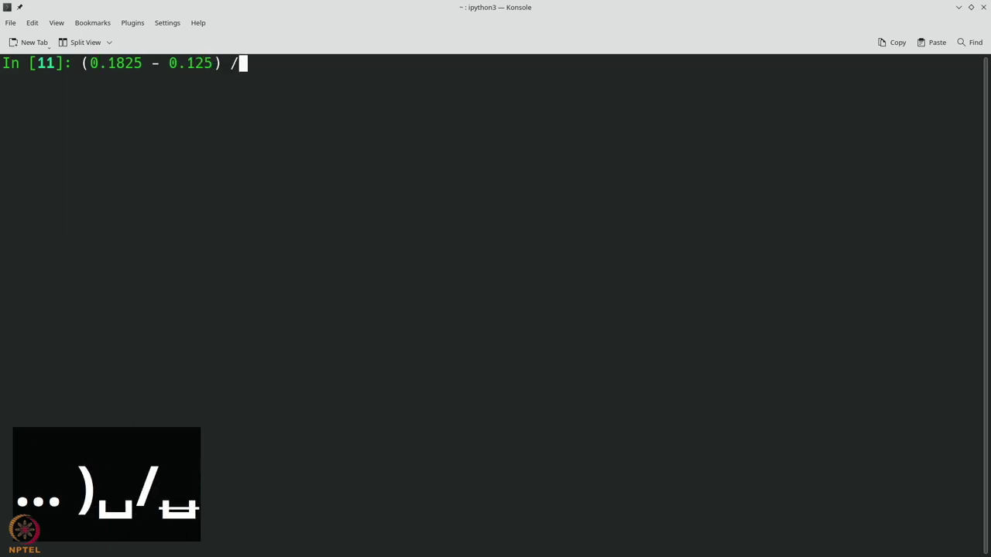
pyautogui.write(' 1000 ')
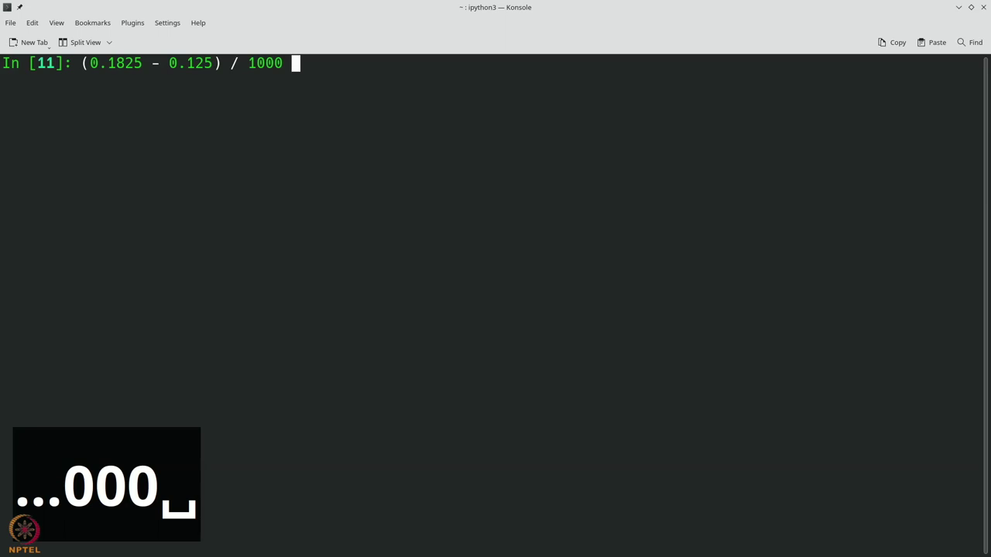
pyautogui.write('* 192000')
pyautogui.press('Return')
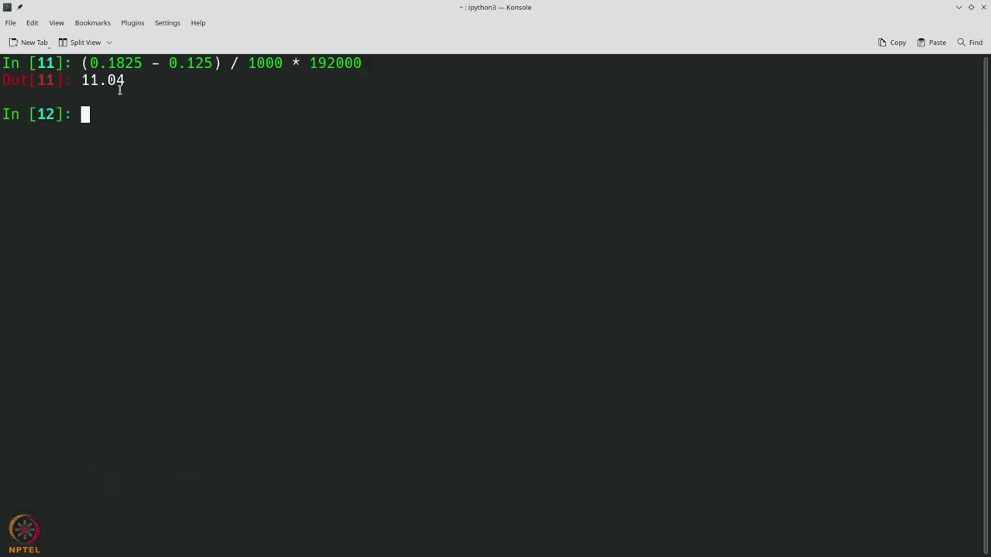
# Switch to the flowgraph output, set comp_delay to 11 and noisestd to 0.01, and close the output window.
pyautogui.hotkey('alt', 'Tab')
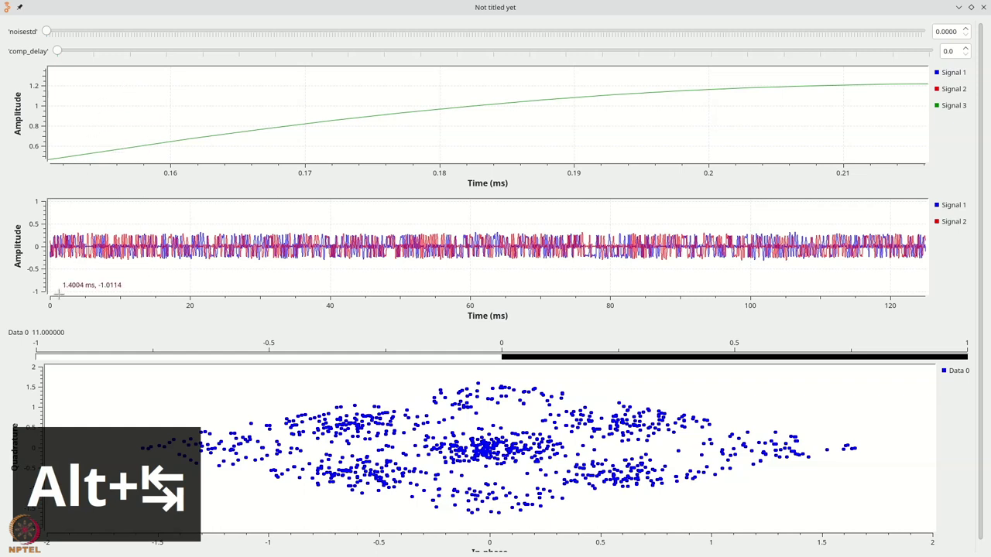
pyautogui.write('11')
pyautogui.press('Return')
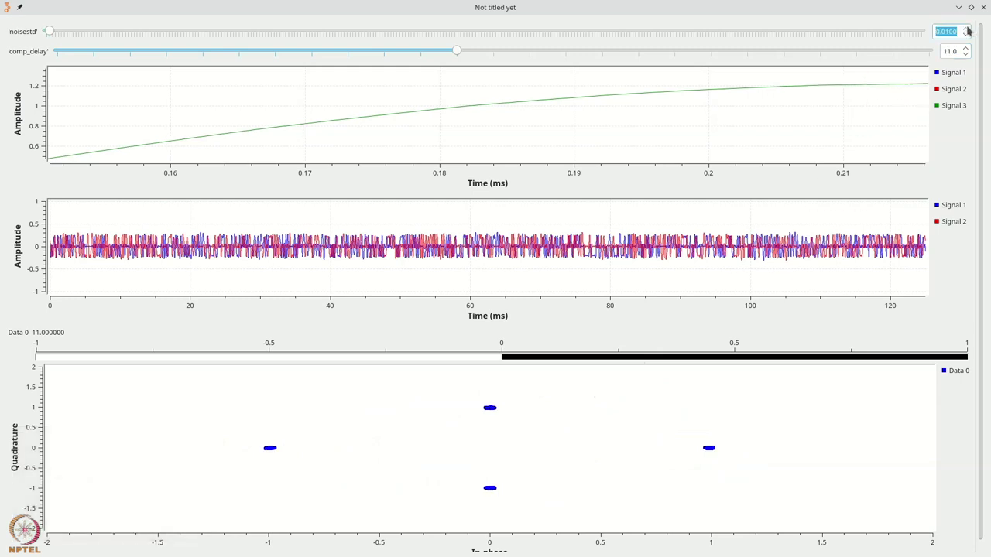
pyautogui.click(983, 7)
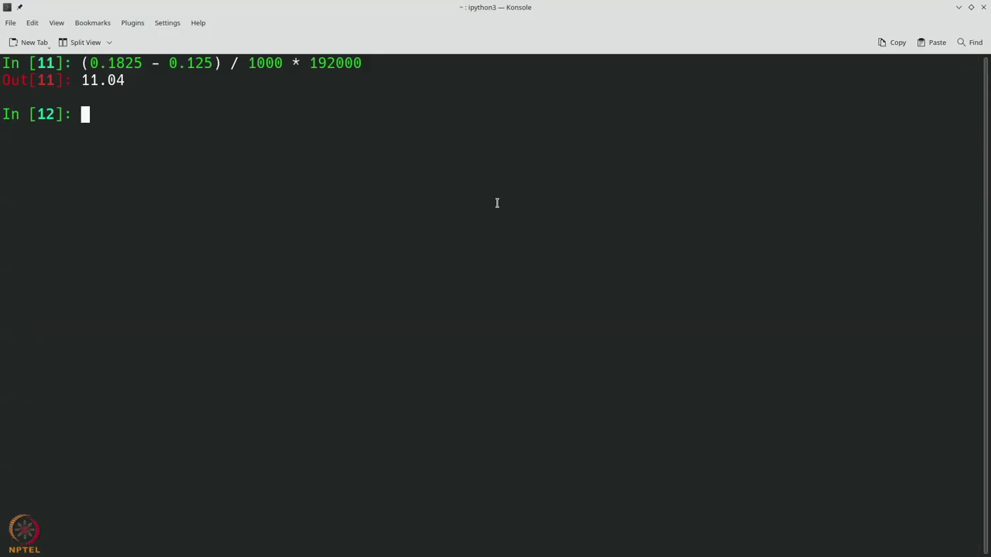
# Switch to GNU Radio Companion and disable the Constant Source and the QT GUI Number Sink in the delay_estimation_2 flowgraph.
pyautogui.hotkey('alt', 'Tab')
pyautogui.moveTo(688, 176); pyautogui.dragTo(687, 172)
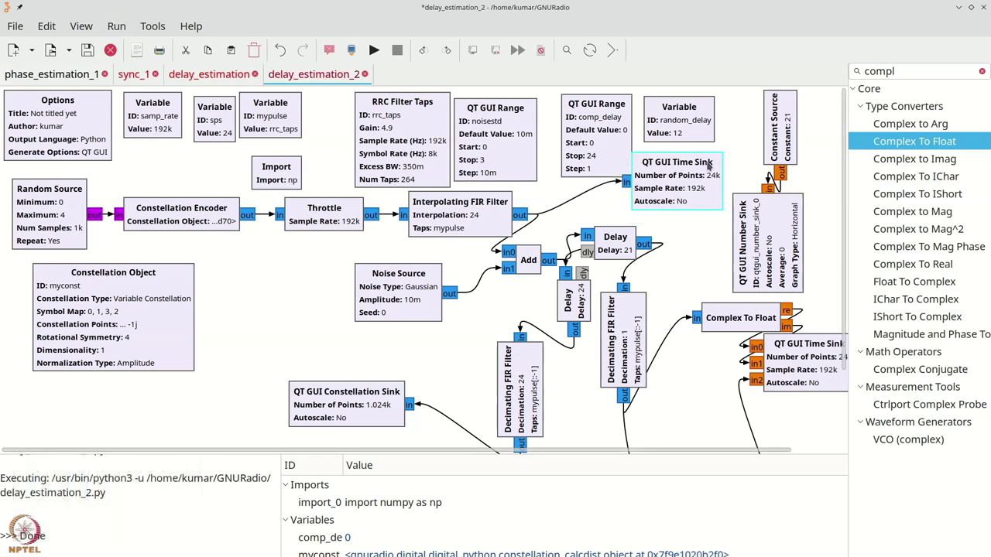
pyautogui.rightClick(778, 133)
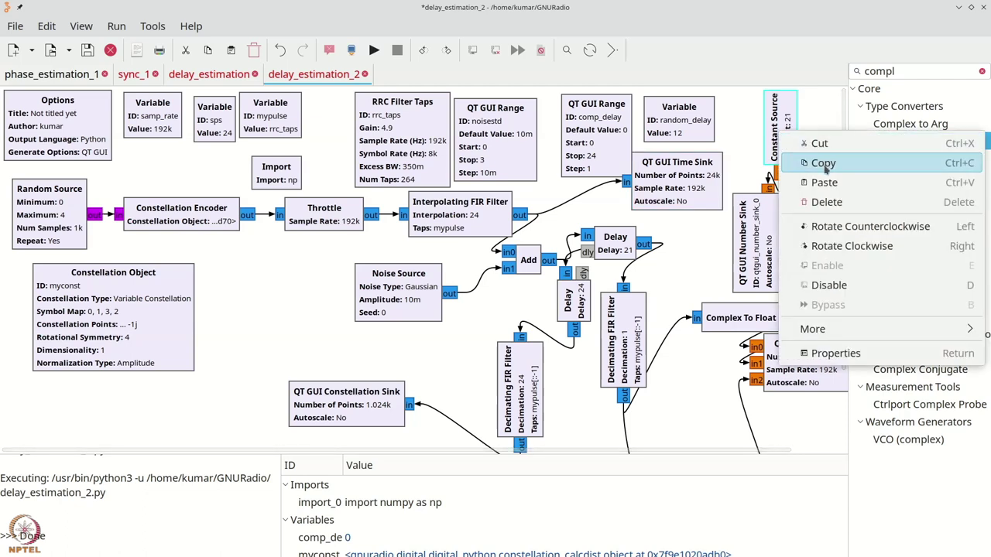
pyautogui.click(808, 286)
pyautogui.rightClick(778, 257)
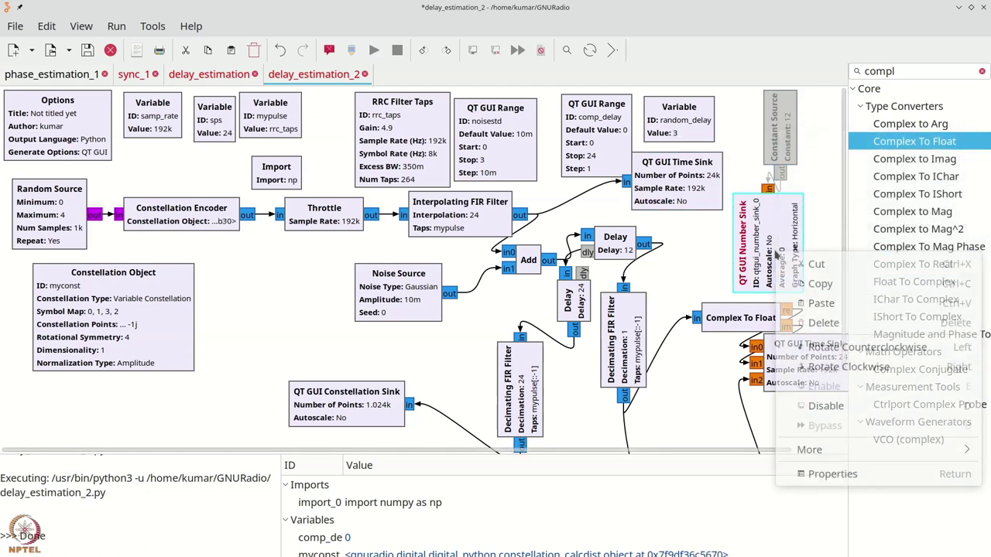
pyautogui.click(825, 405)
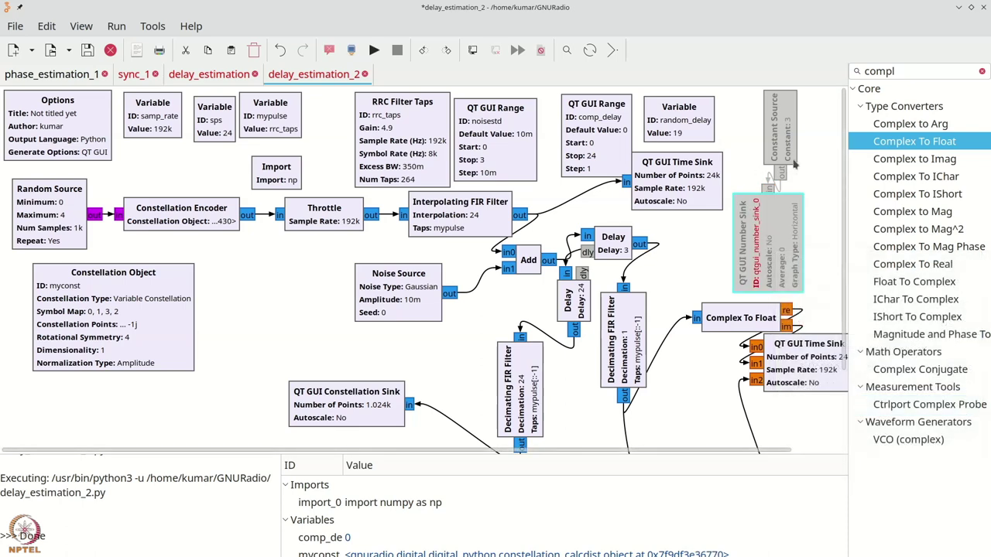
# Run the flowgraph and examine Signal 3 between about 0.36 and 0.41 ms to read when it reaches amplitude 1.
pyautogui.click(373, 49)
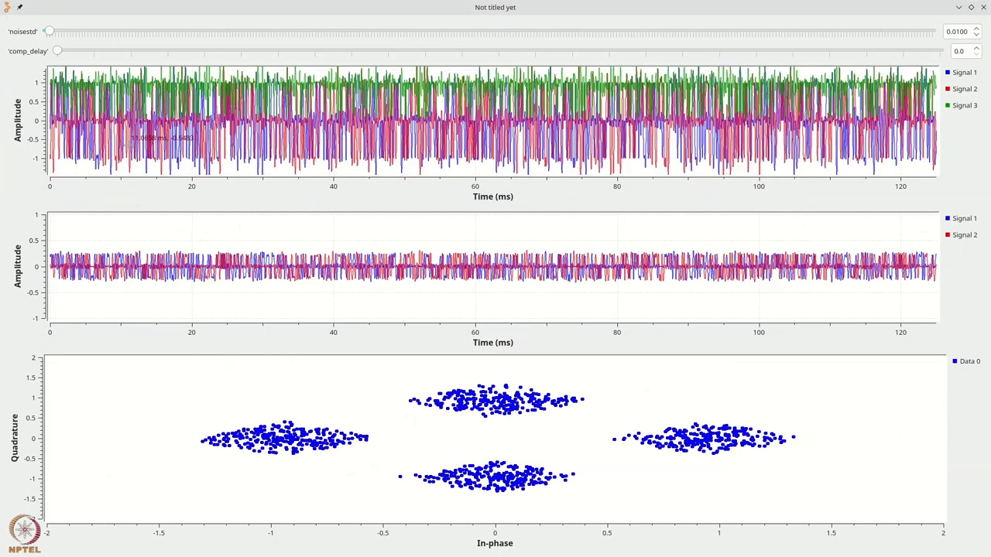
pyautogui.moveTo(88, 168); pyautogui.dragTo(23, 66)
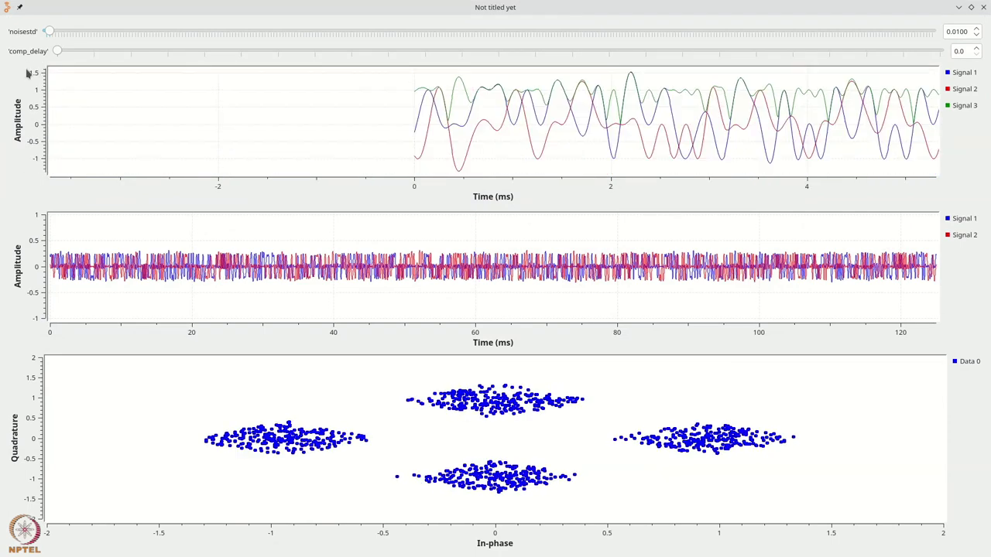
pyautogui.moveTo(399, 67); pyautogui.dragTo(558, 174)
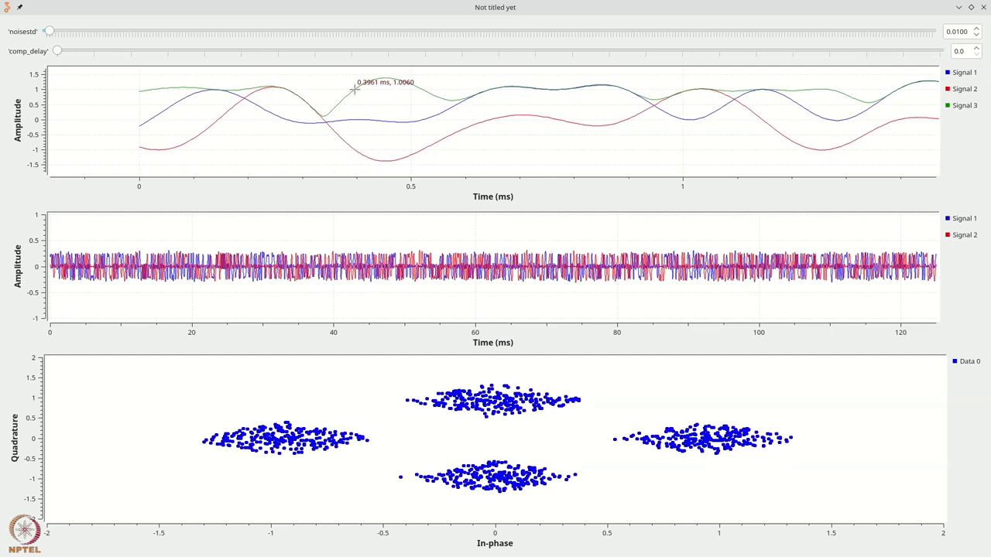
pyautogui.moveTo(340, 83); pyautogui.dragTo(362, 102)
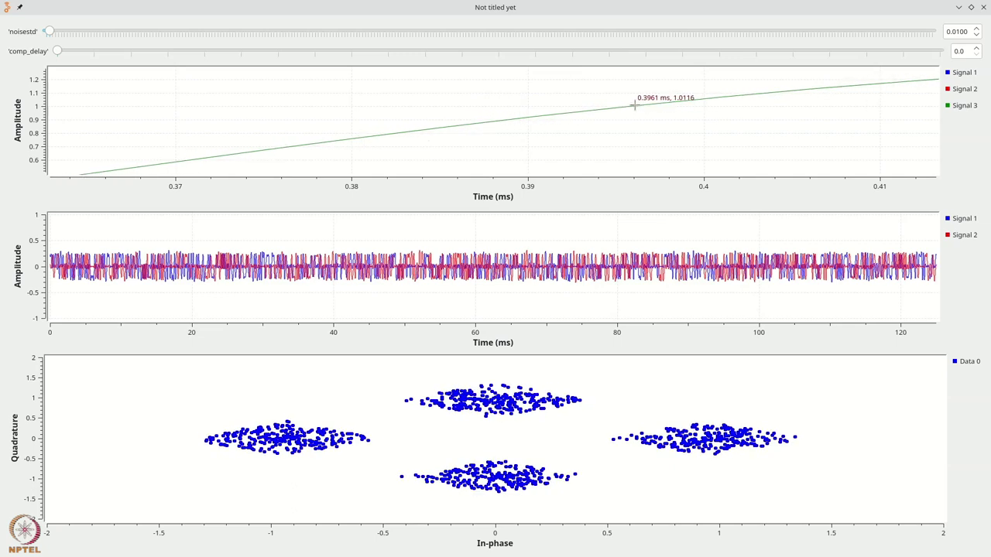
# Switch to IPython and calculate the new delay in samples as (0.396 - 0.125) / 1000 * 192000.
pyautogui.hotkey('alt', 'Tab')
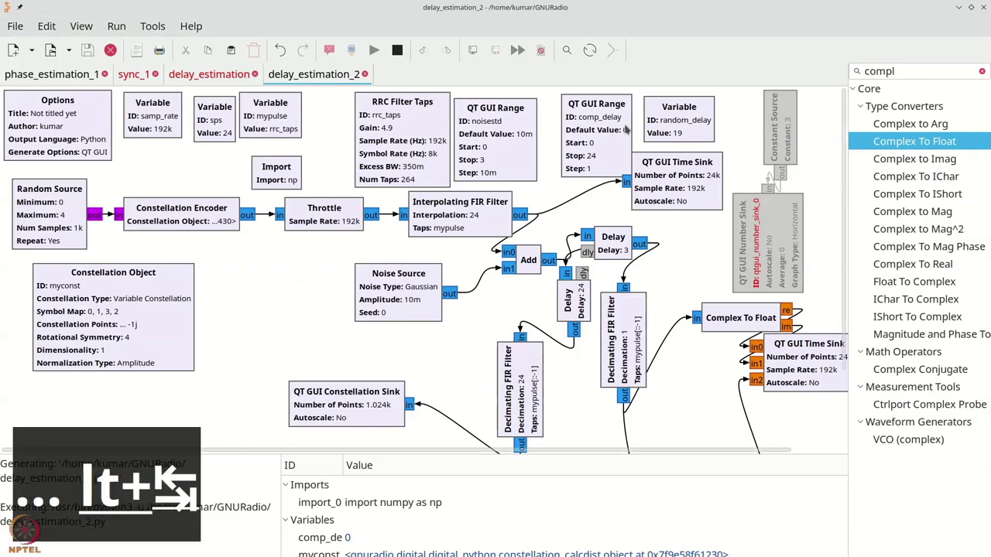
pyautogui.hotkey('alt', 'Tab')
pyautogui.hotkey('alt', 'Tab')
pyautogui.hotkey('alt', 'Tab')
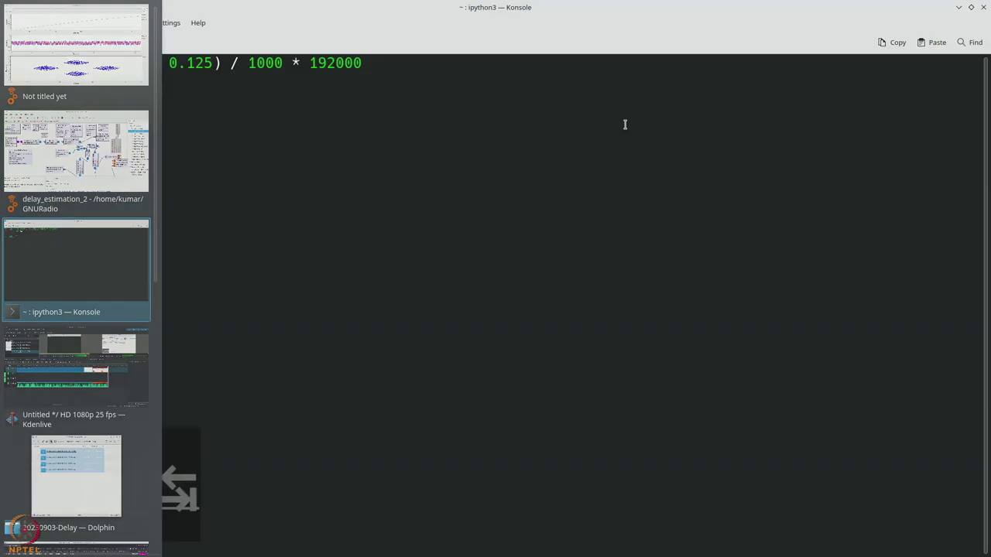
pyautogui.press('Up')
pyautogui.hotkey('ctrl', 'a')
pyautogui.hotkey('ctrl', 'f')
pyautogui.hotkey('ctrl', 'f')
pyautogui.hotkey('ctrl', 'f')
pyautogui.hotkey('ctrl', 'f')
pyautogui.hotkey('ctrl', 'f')
pyautogui.hotkey('ctrl', 'f')
pyautogui.hotkey('ctrl', 'f')
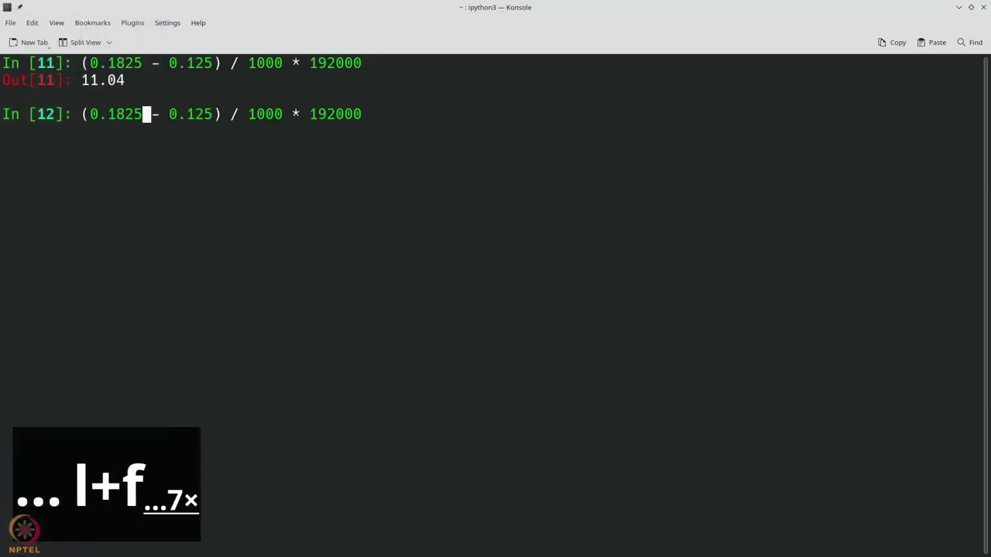
pyautogui.press('BackSpace')
pyautogui.press('BackSpace')
pyautogui.press('BackSpace')
pyautogui.press('BackSpace')
pyautogui.write('396')
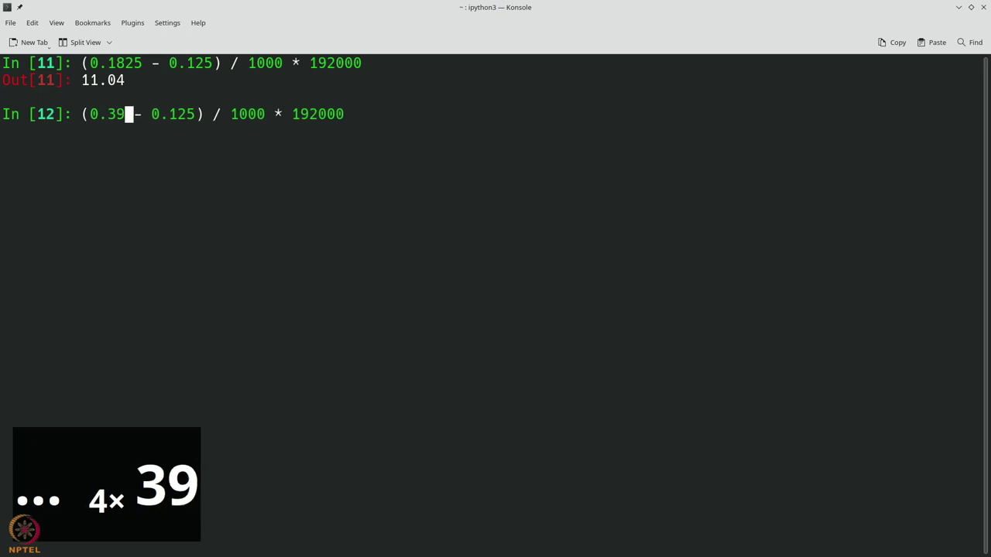
pyautogui.press('Return')
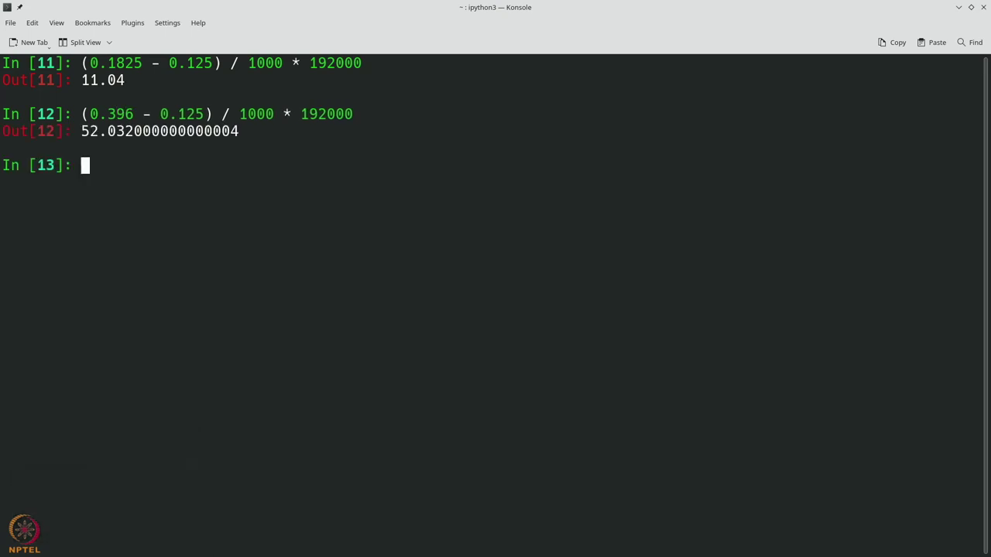
# Calculate the same delay modulo the samples per symbol in IPython as ((0.396 - 0.125) / 1000 * 192000) % 24.
pyautogui.hotkey('alt', 'Tab')
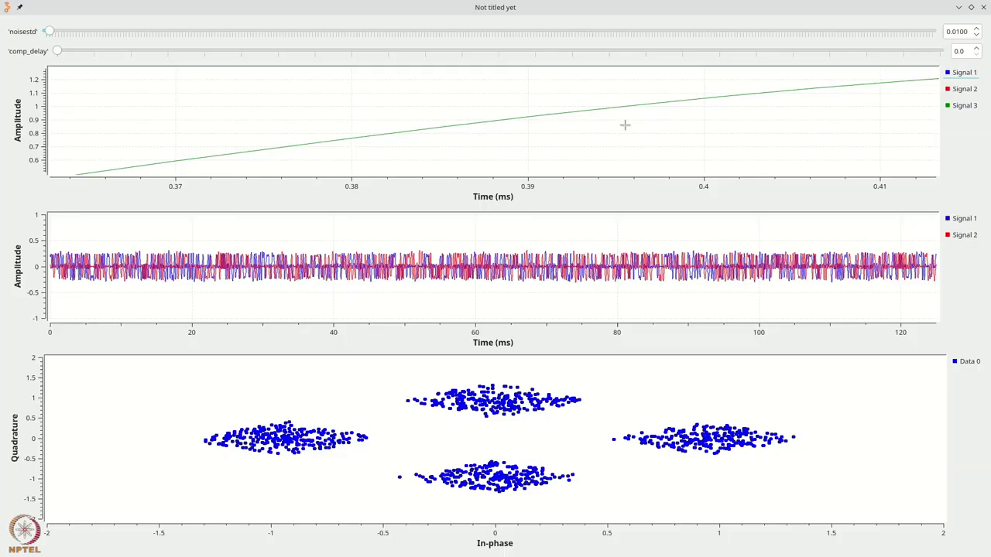
pyautogui.hotkey('alt', 'Tab')
pyautogui.press('Up')
pyautogui.press('Down')
pyautogui.press('Up')
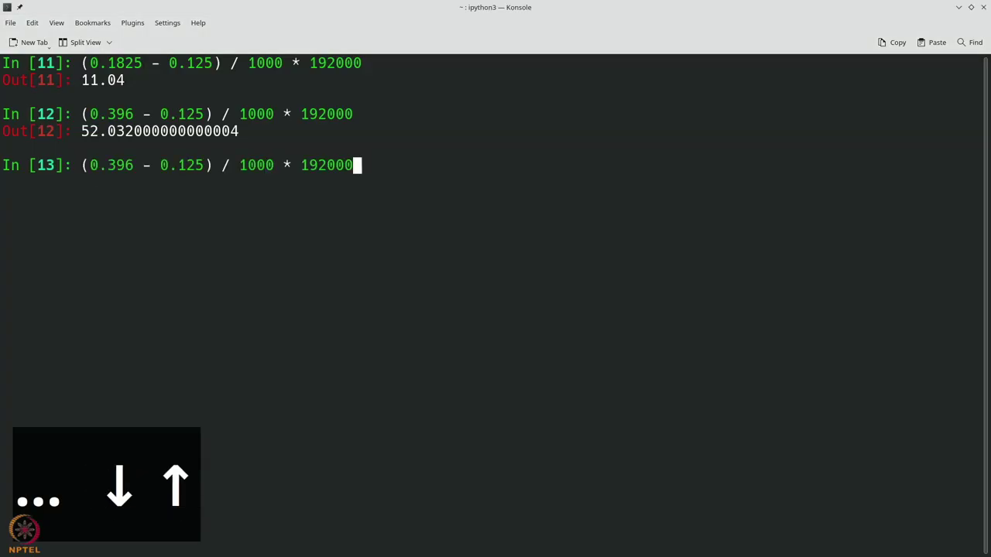
pyautogui.hotkey('ctrl', 'a')
pyautogui.write('(')
pyautogui.hotkey('ctrl', 'e')
pyautogui.write(') ')
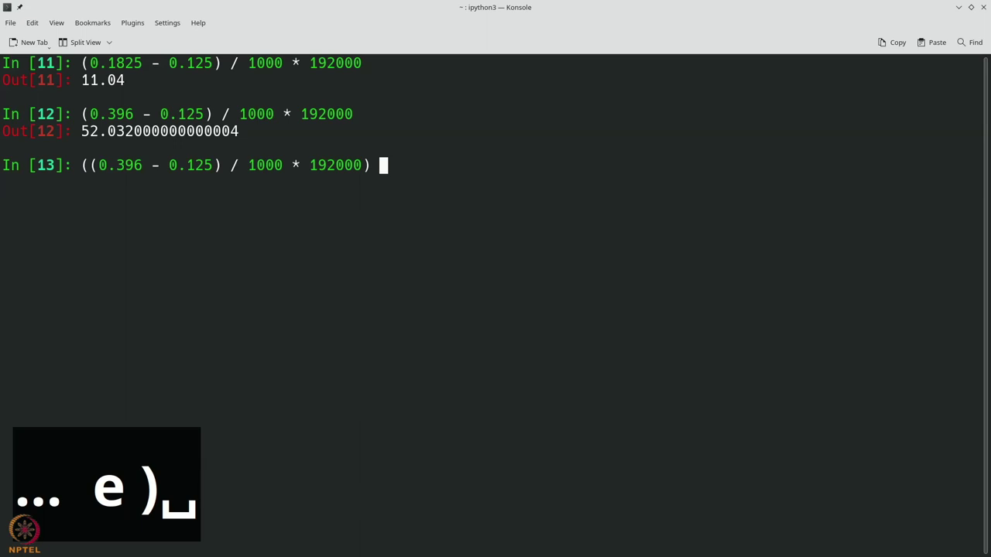
pyautogui.write('% 24')
pyautogui.press('Return')
pyautogui.press('Return')
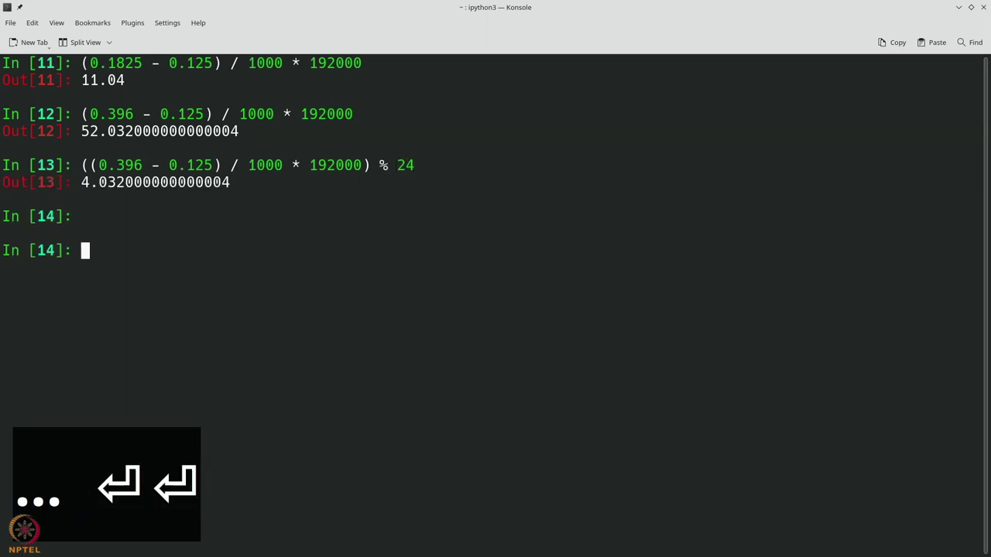
# Set comp_delay to 4 in the running flowgraph's output window, then return to the flowgraph in GNU Radio Companion.
pyautogui.hotkey('alt', 'Tab')
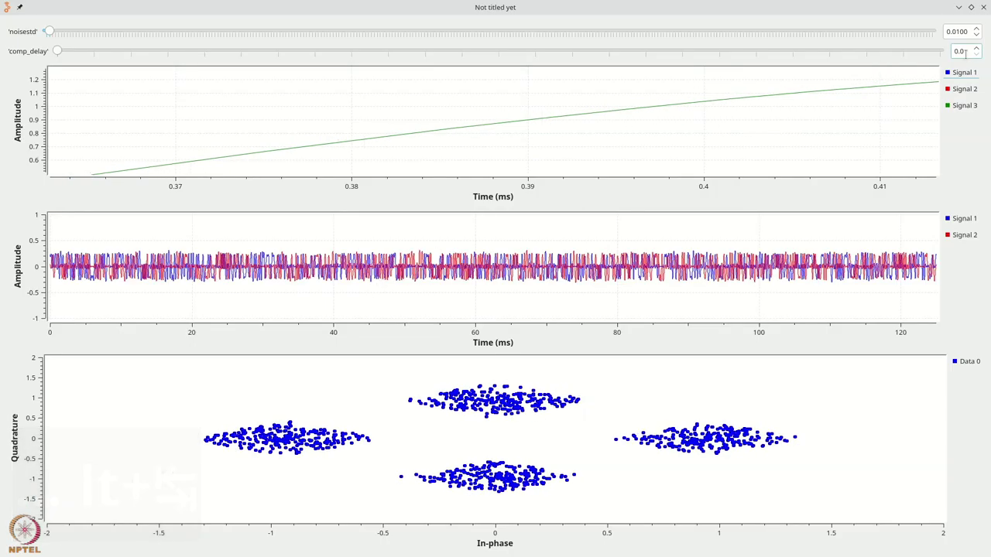
pyautogui.click(977, 48)
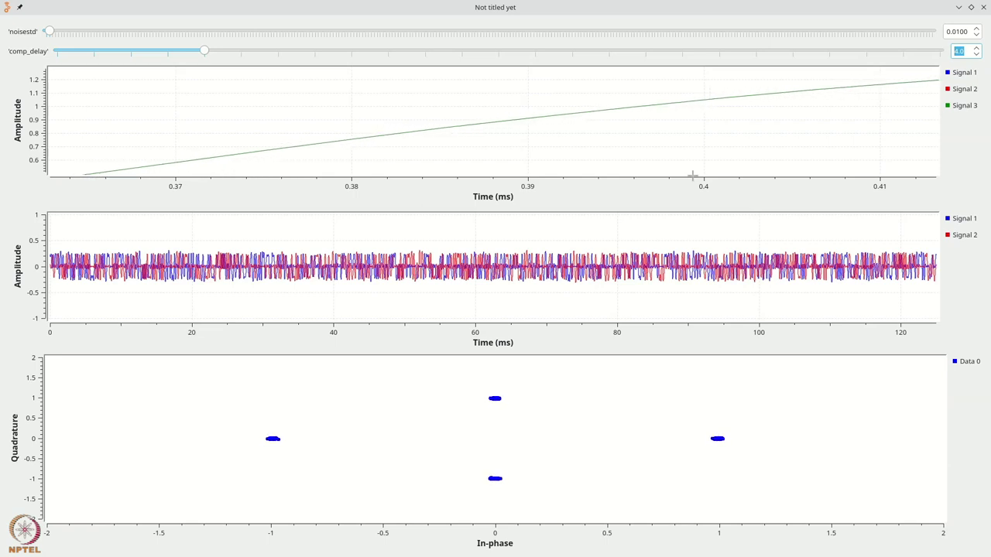
pyautogui.hotkey('alt', 'Tab')
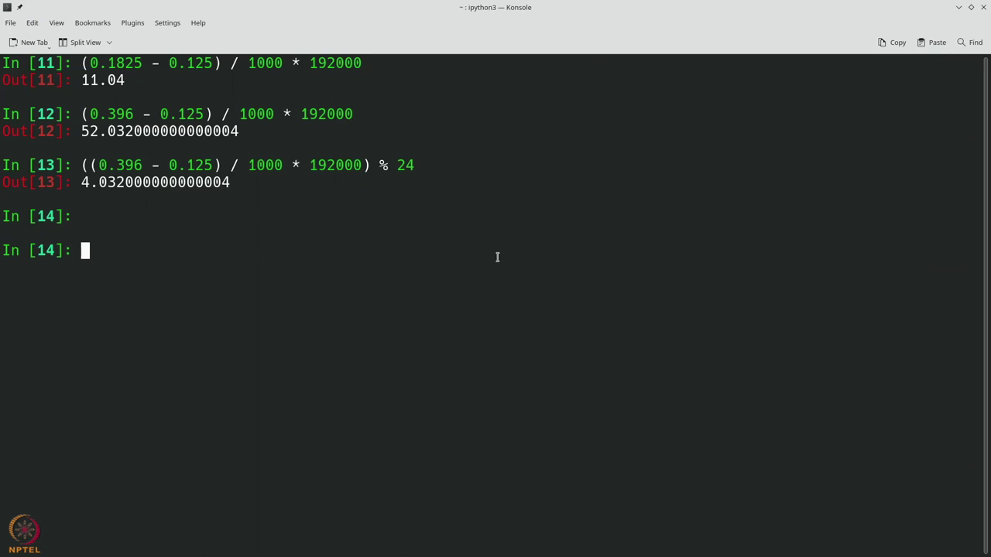
pyautogui.hotkey('alt', 'Tab')
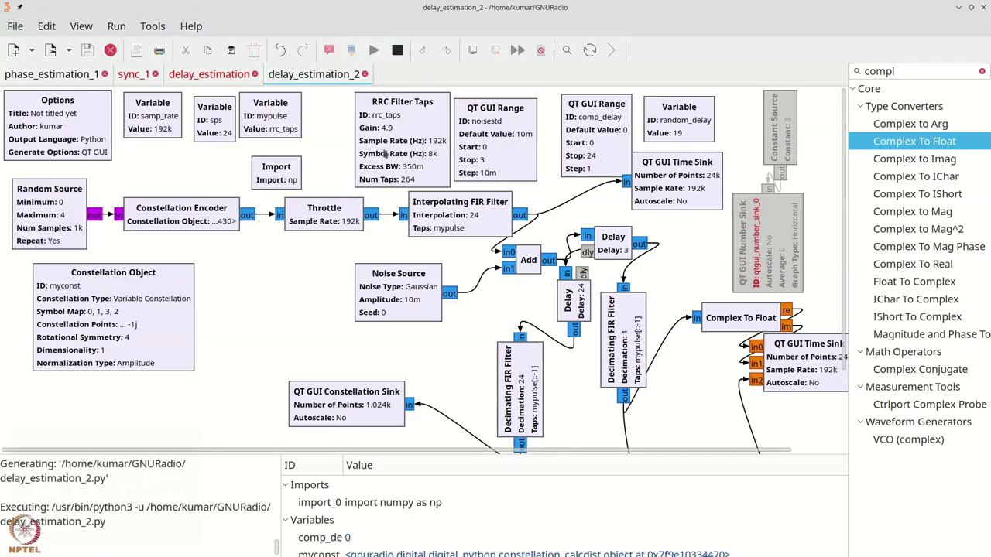
# Switch to the output window and examine Signal 3 between about 0.28 and 0.36 ms to read when it crosses amplitude 1.
pyautogui.hotkey('alt', 'Tab')
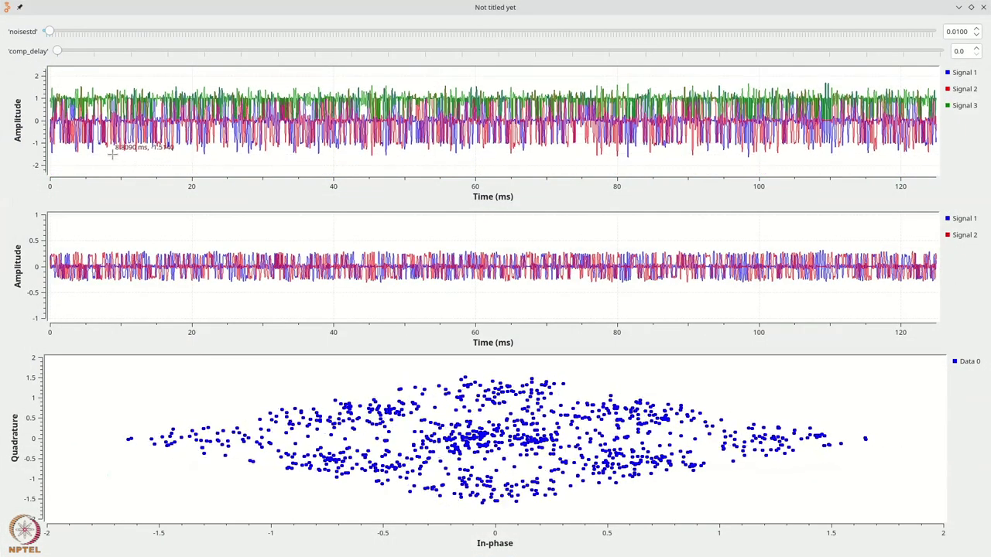
pyautogui.moveTo(43, 82); pyautogui.dragTo(73, 147)
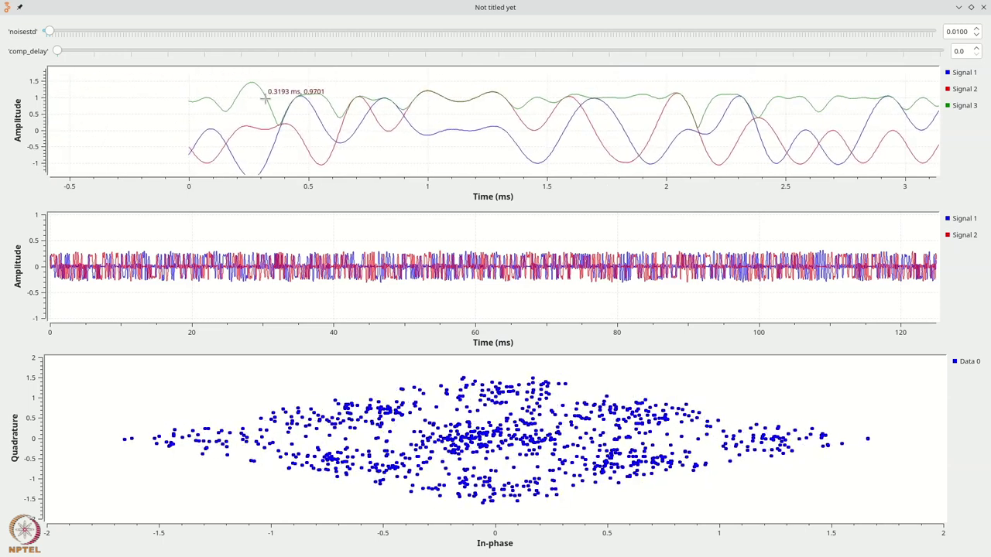
pyautogui.moveTo(256, 86); pyautogui.dragTo(272, 112)
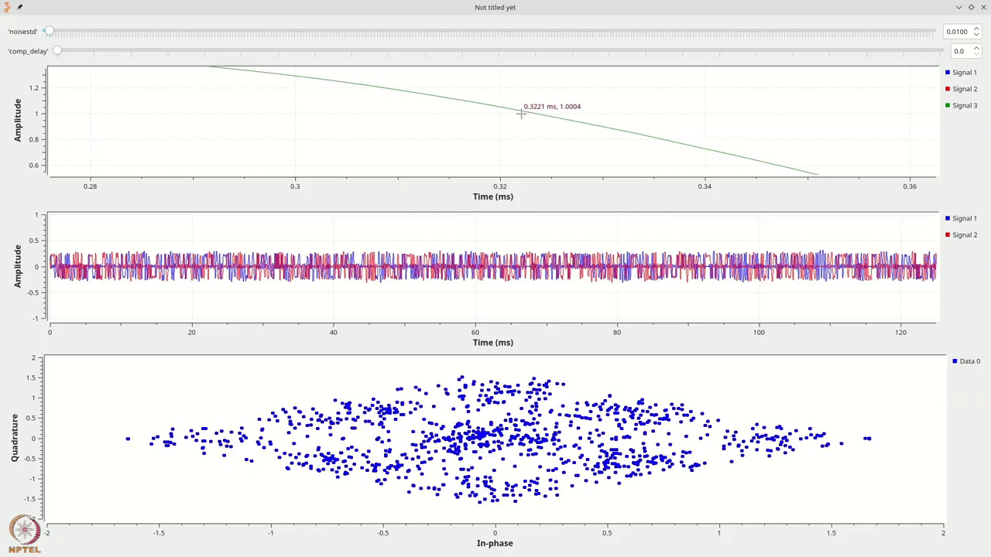
# Switch to IPython and calculate the delay modulo the samples per symbol as ((0.3222 - 0.125) / 1000 * 192000) % 24.
pyautogui.hotkey('alt', 'Tab')
pyautogui.hotkey('alt', 'Tab')
pyautogui.hotkey('alt', 'Tab')
pyautogui.hotkey('alt', 'Tab')
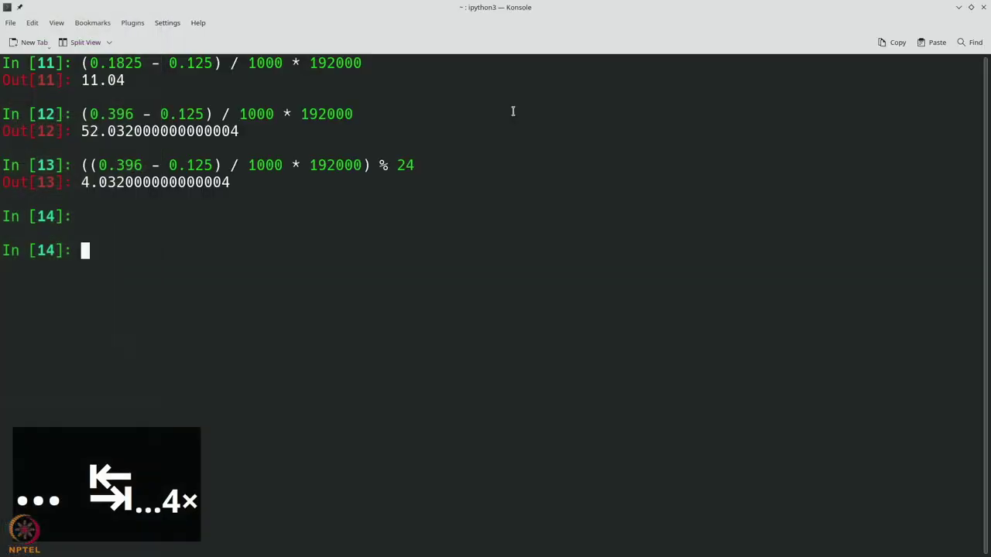
pyautogui.press('Up')
pyautogui.hotkey('ctrl', 'a')
pyautogui.hotkey('ctrl', 'f')
pyautogui.hotkey('ctrl', 'f')
pyautogui.hotkey('ctrl', 'f')
pyautogui.hotkey('ctrl', 'f')
pyautogui.hotkey('ctrl', 'f')
pyautogui.hotkey('ctrl', 'f')
pyautogui.hotkey('ctrl', 'f')
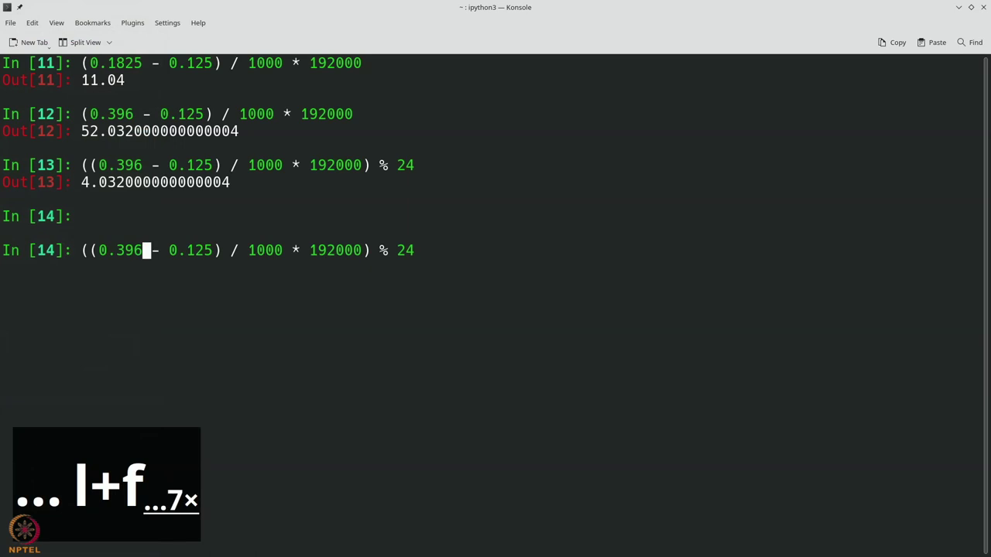
pyautogui.press('BackSpace')
pyautogui.press('BackSpace')
pyautogui.write('111')
pyautogui.press('BackSpace')
pyautogui.press('BackSpace')
pyautogui.press('BackSpace')
pyautogui.write('222')
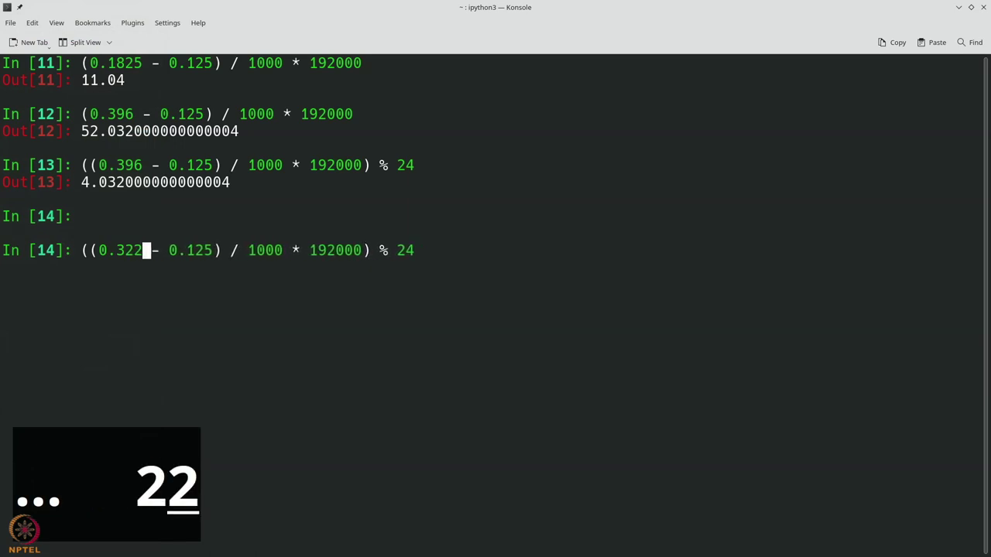
pyautogui.press('Return')
# Set comp_delay to 14 in the running flowgraph's output window and return to the flowgraph in GNU Radio Companion.
pyautogui.hotkey('alt', 'Tab')
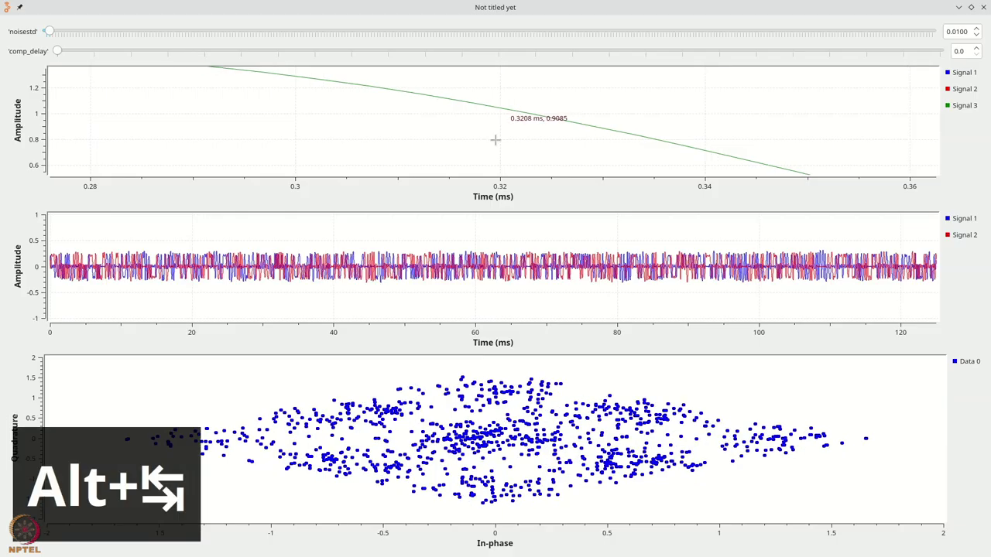
pyautogui.write('14')
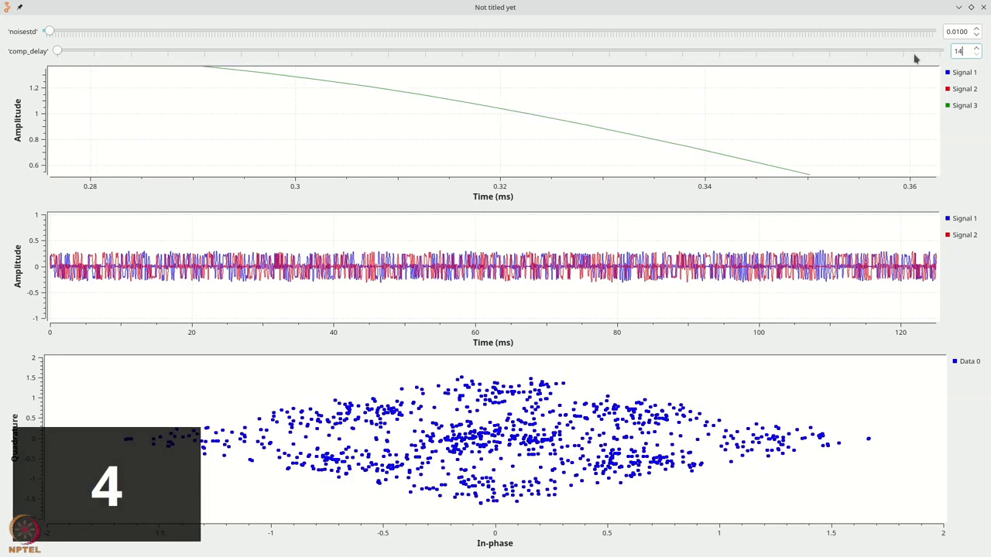
pyautogui.press('Return')
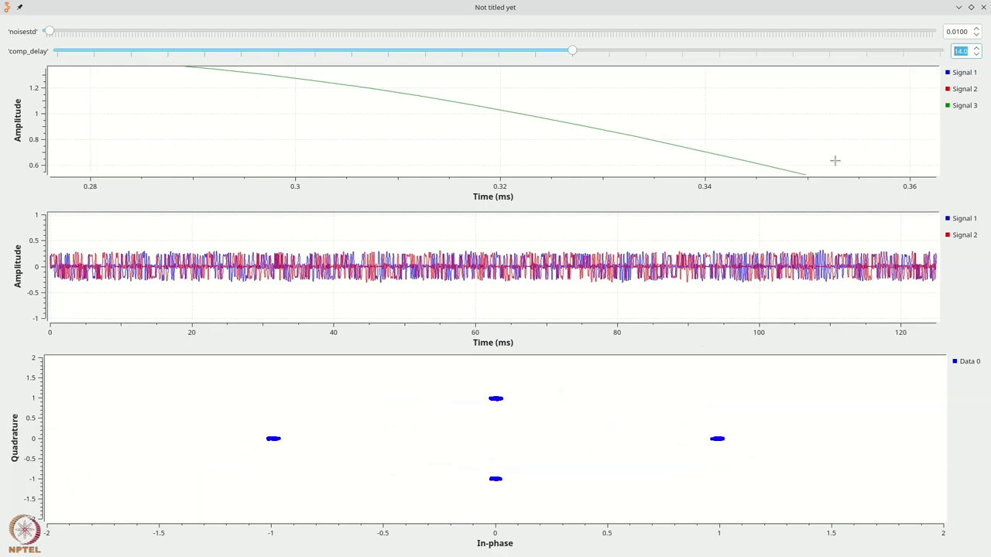
pyautogui.hotkey('alt', 'Tab')
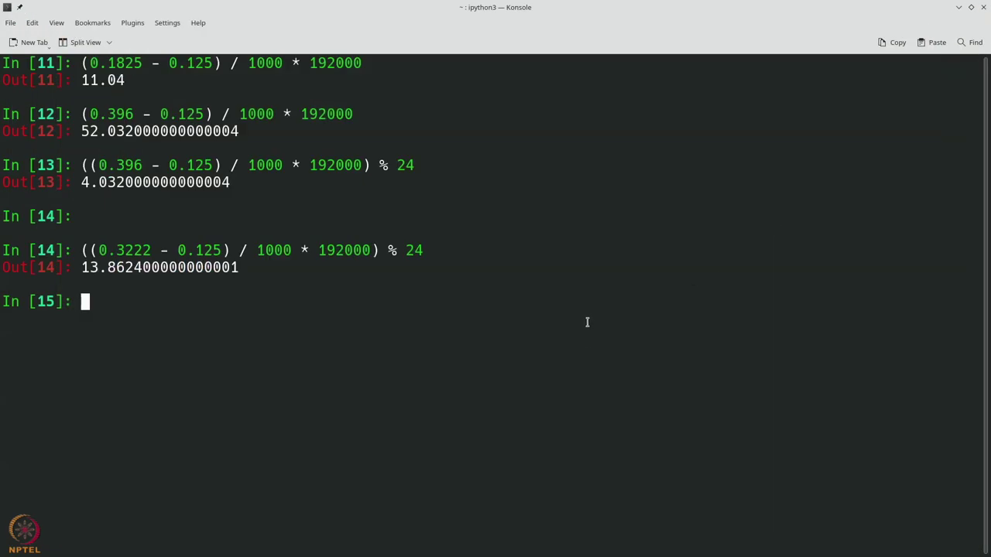
pyautogui.hotkey('alt', 'Tab')
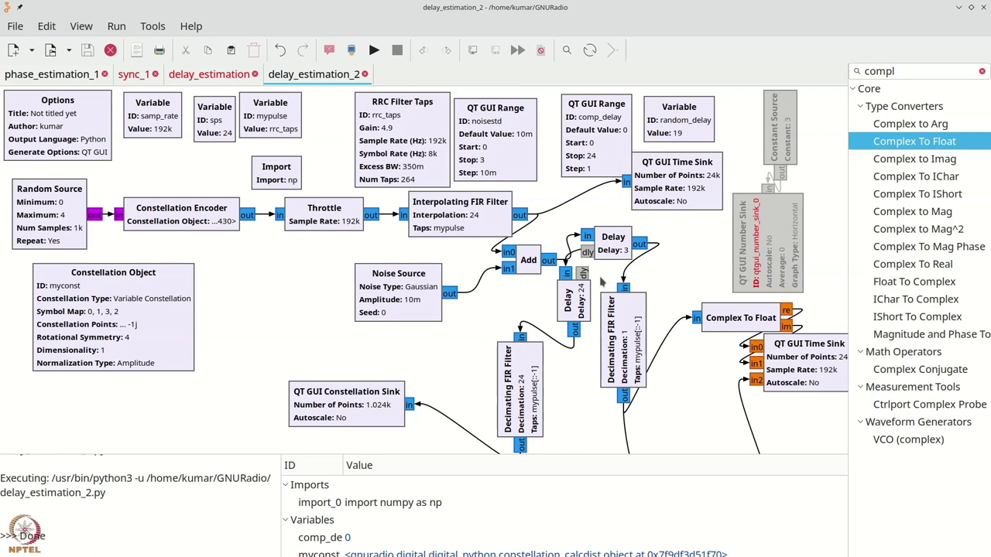
# Nudge the noisestd range block away from the RRC Filter Taps block and enable the QT GUI Number Sink and Constant Source blocks.
pyautogui.moveTo(526, 138); pyautogui.dragTo(534, 130)
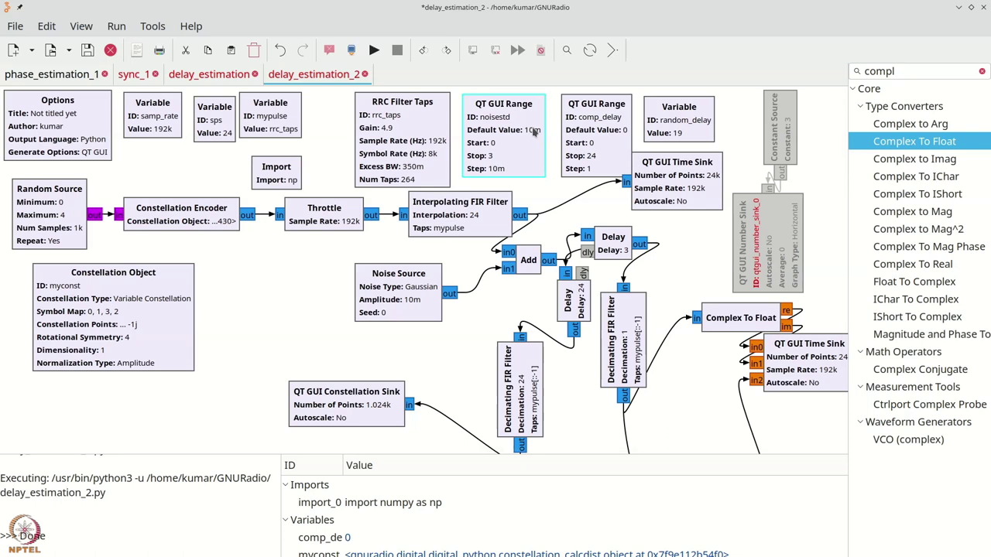
pyautogui.click(794, 245)
pyautogui.rightClick(795, 245)
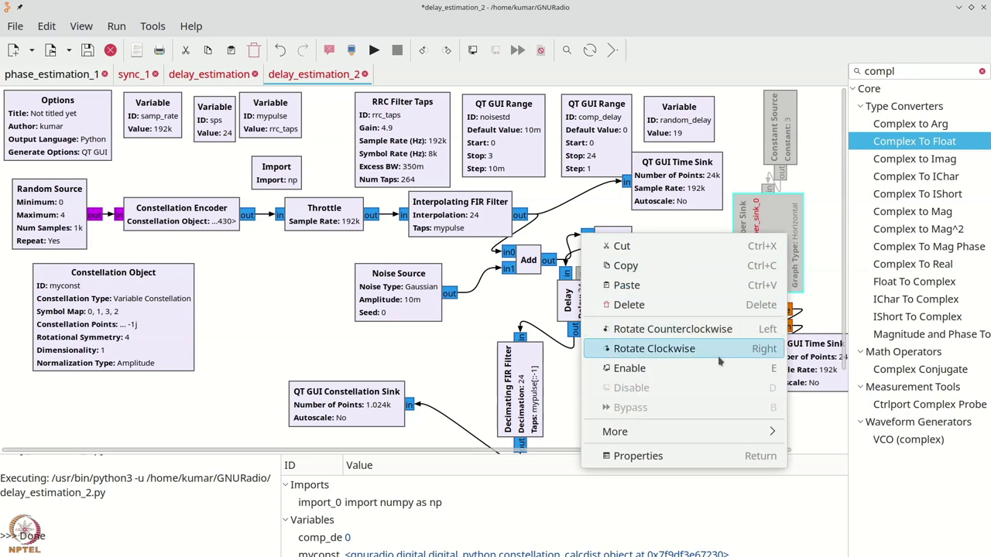
pyautogui.click(767, 368)
pyautogui.rightClick(790, 162)
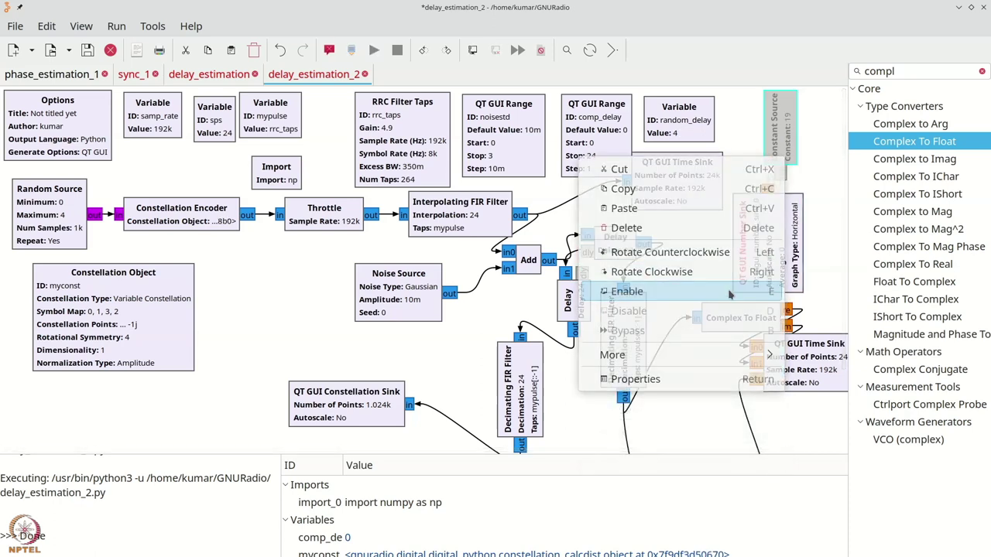
pyautogui.click(732, 288)
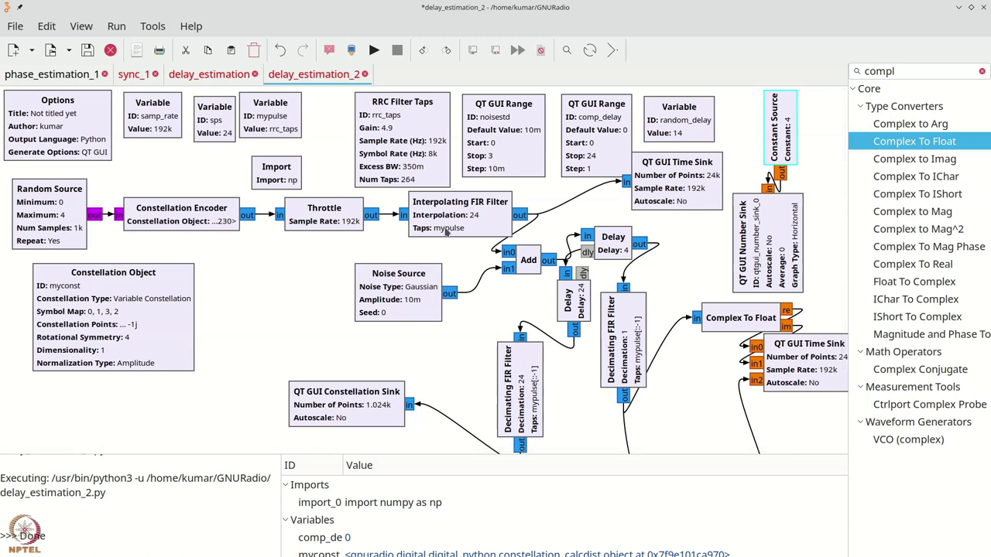
pyautogui.moveTo(454, 227); pyautogui.dragTo(449, 228)
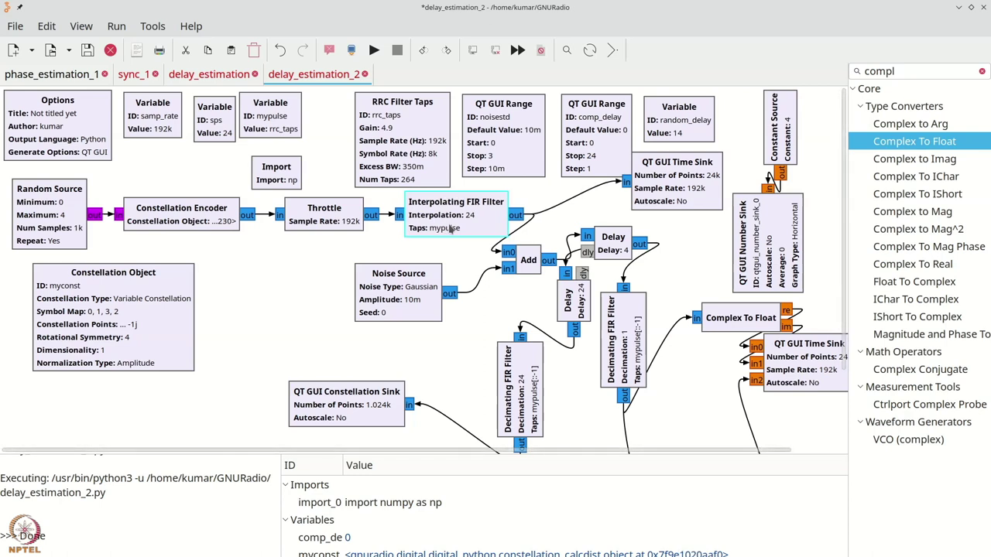